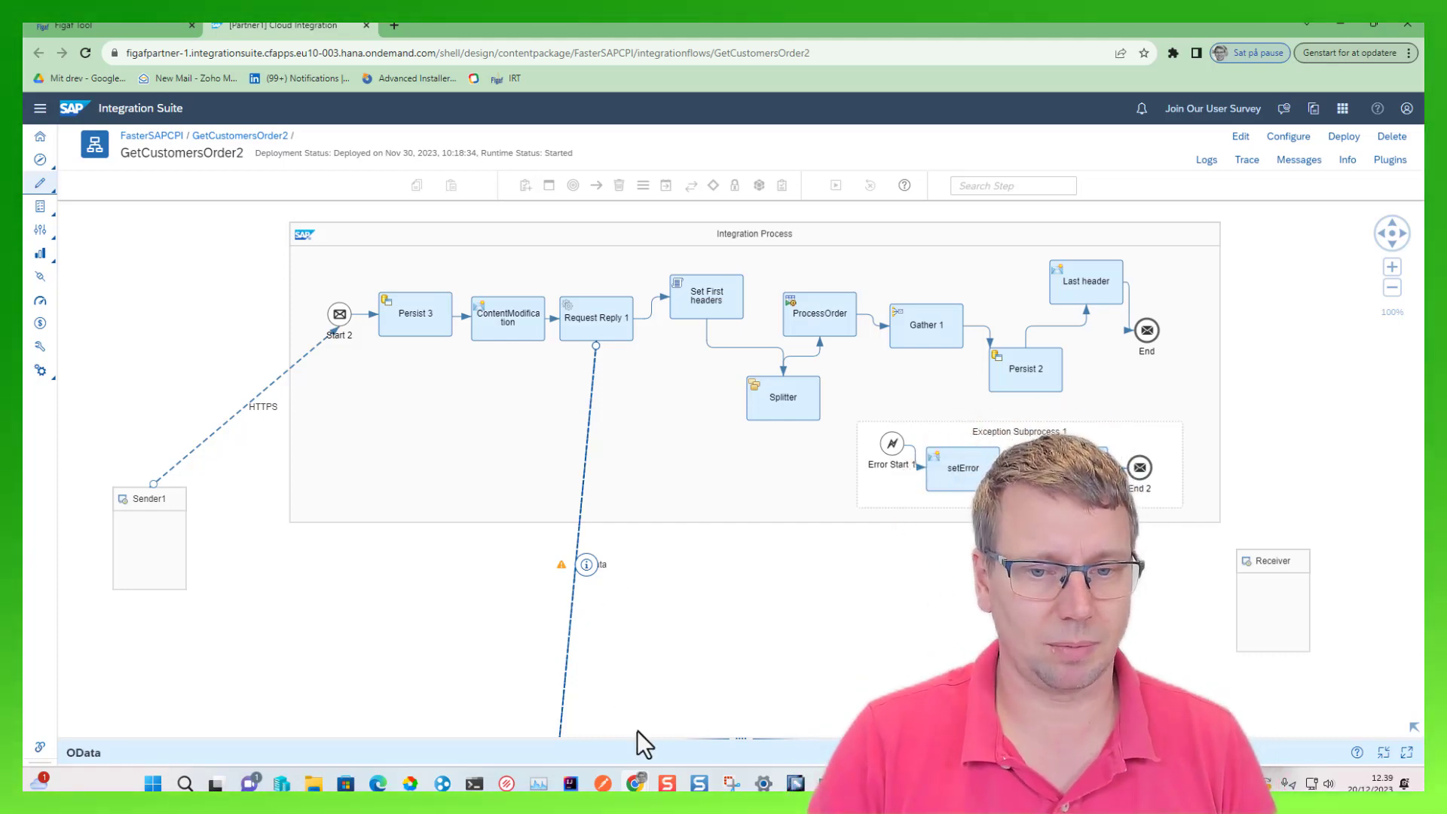
- Show the connection details of the OData channel in the GetCustomersOrder2 integration flow
{"action": "left_click_drag", "start_coordinate": [638, 737], "coordinate": [578, 530]}
{"action": "left_click", "coordinate": [181, 621]}
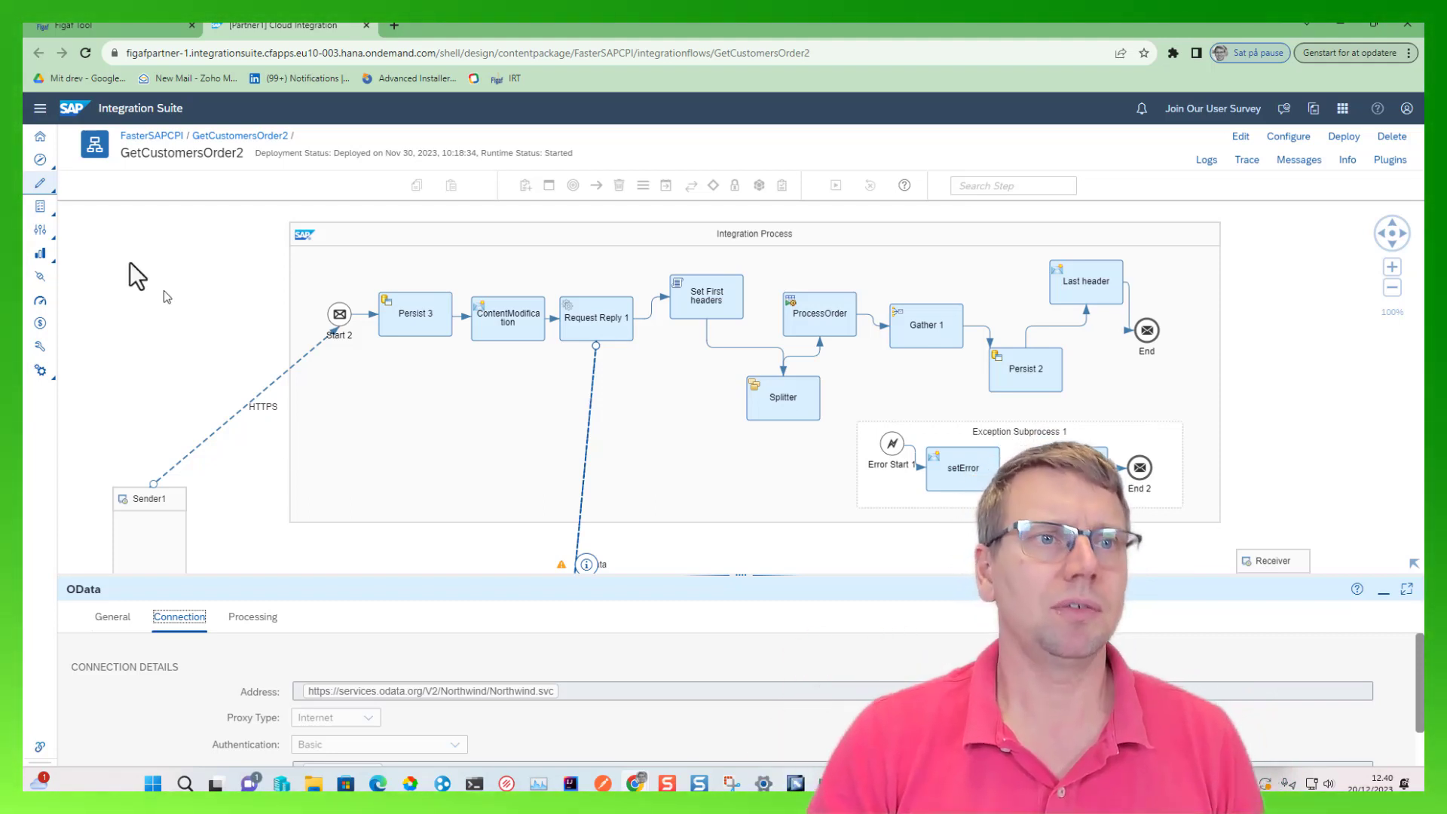
- Switch to Figaf and open the latest run results of the "for mock demo" test case, expanding the message group
{"action": "left_click", "coordinate": [129, 25]}
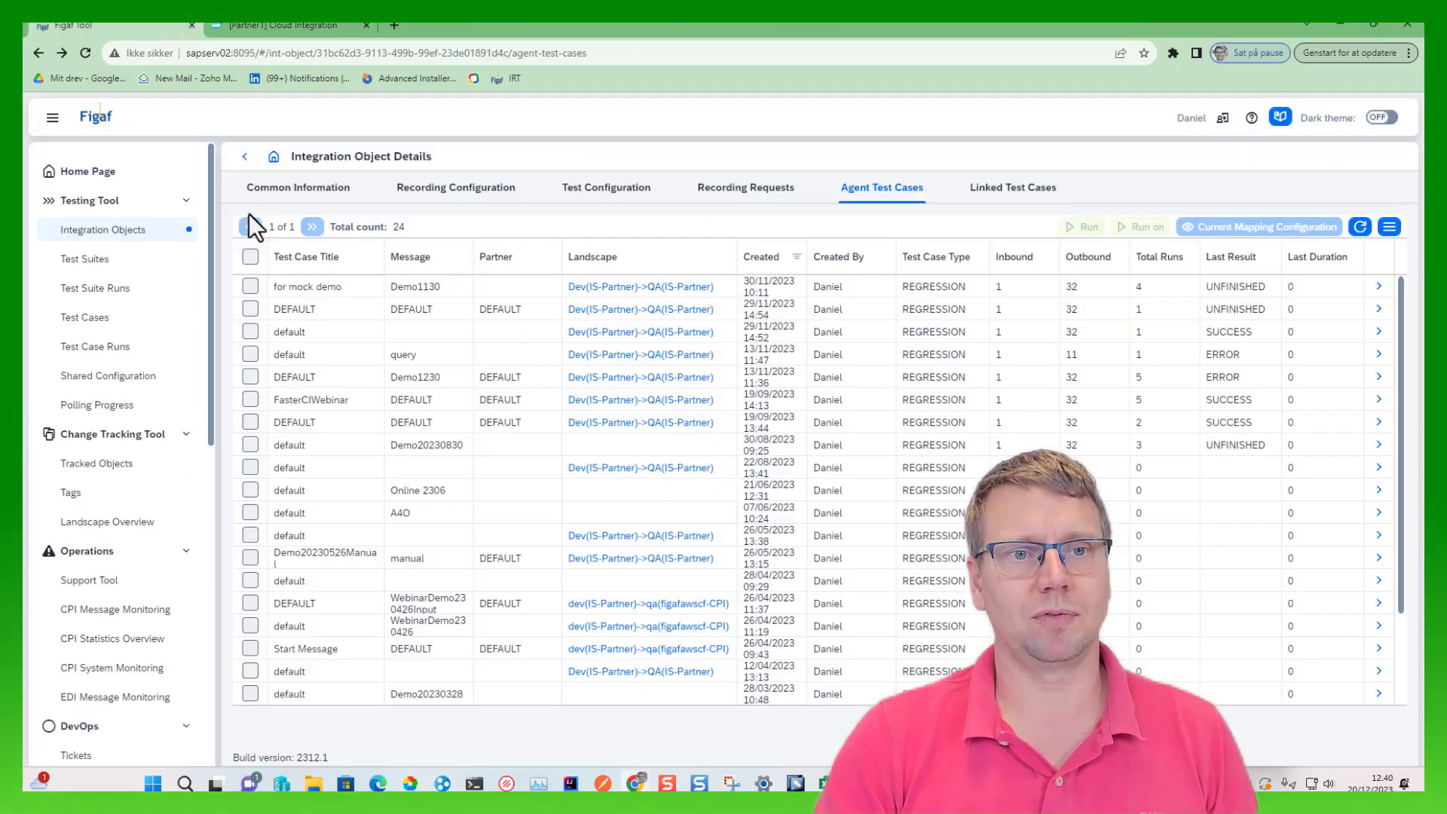
{"action": "left_click", "coordinate": [1379, 287]}
{"action": "left_click", "coordinate": [693, 190]}
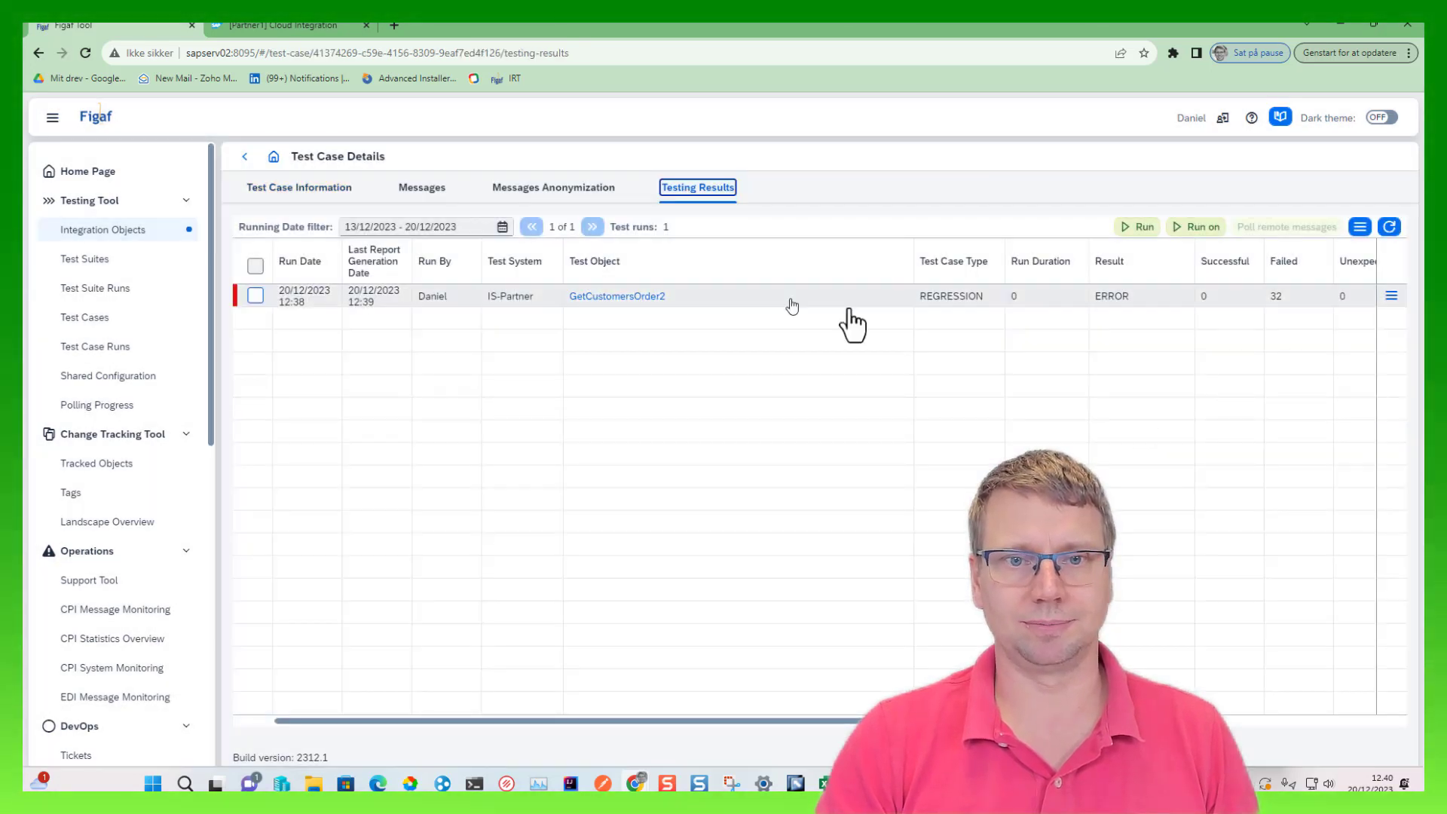
{"action": "left_click", "coordinate": [1388, 299]}
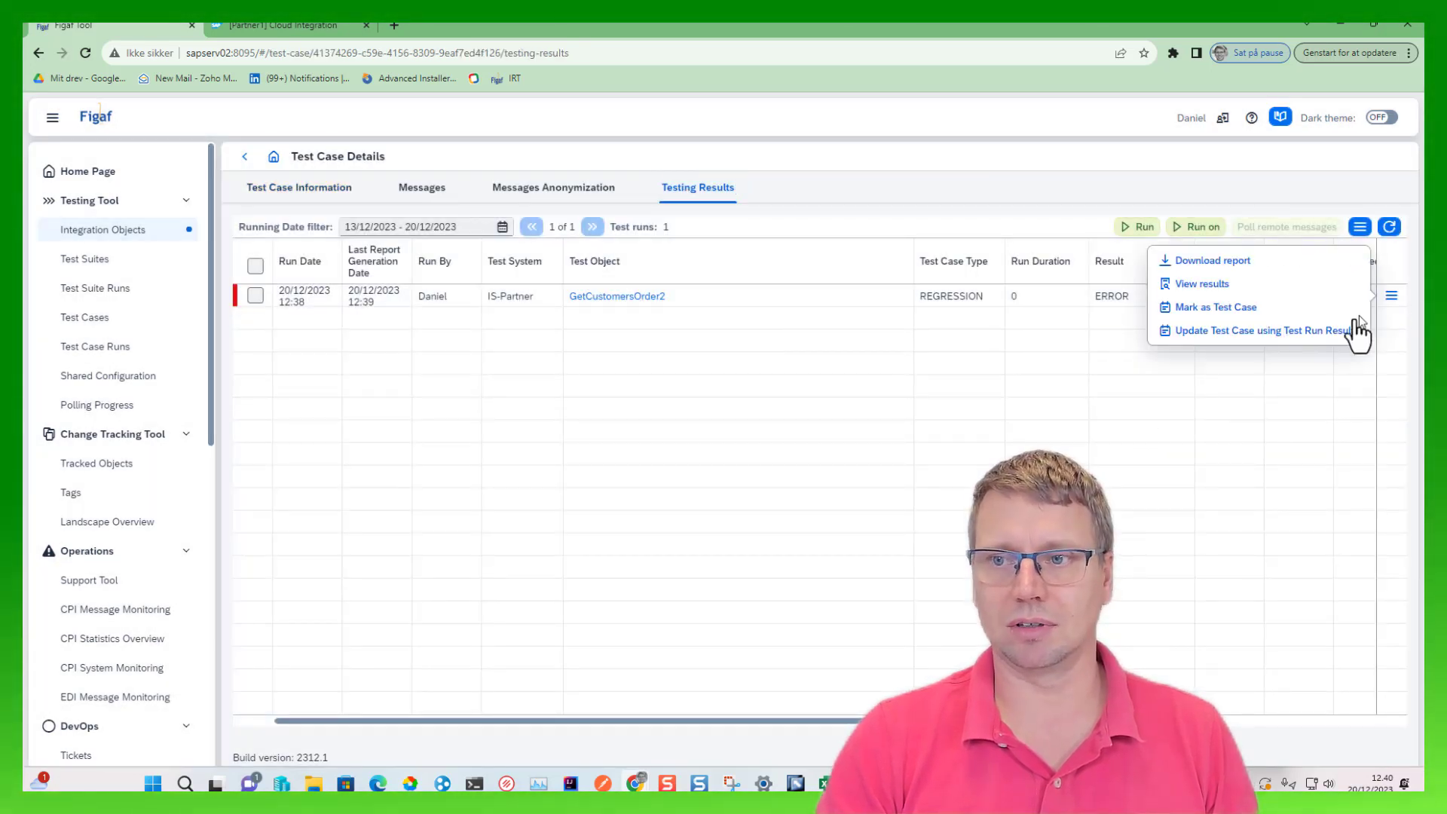
{"action": "left_click", "coordinate": [1251, 285]}
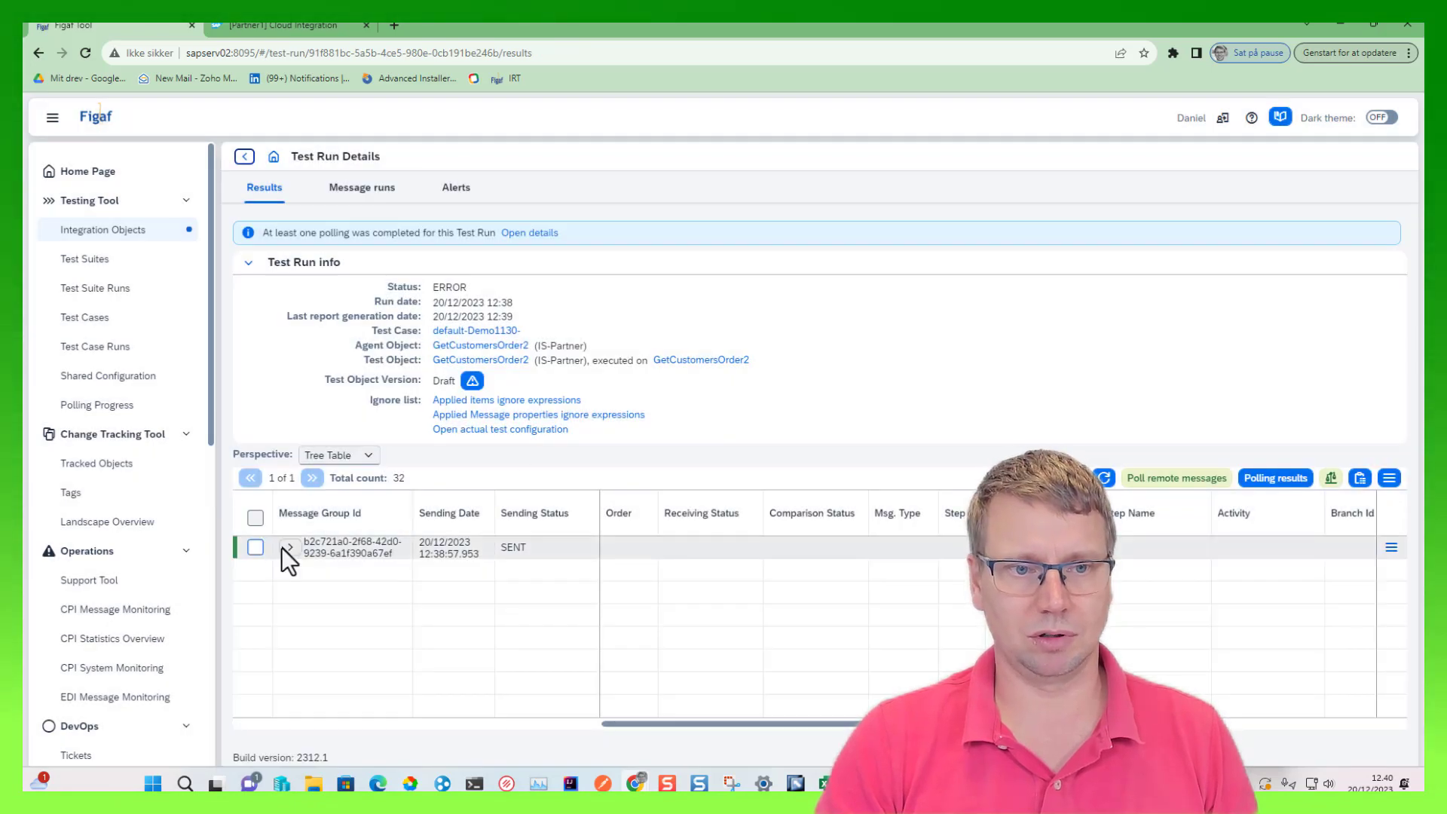
{"action": "left_click", "coordinate": [290, 547]}
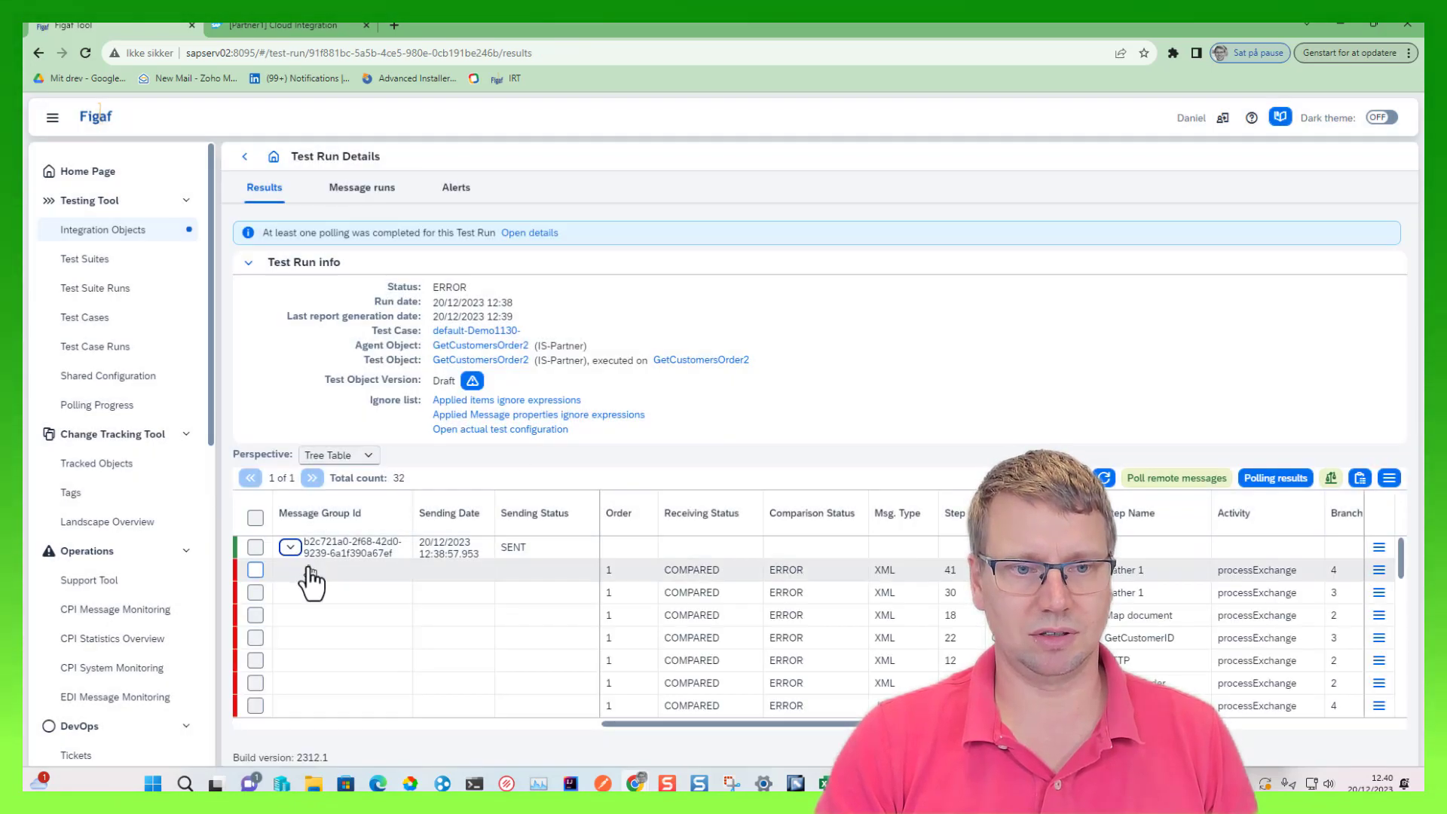
- Compare the first failed message's expected and actual results, and add all its differing message properties to the ignore list
{"action": "left_click", "coordinate": [1379, 570]}
{"action": "left_click", "coordinate": [1297, 596]}
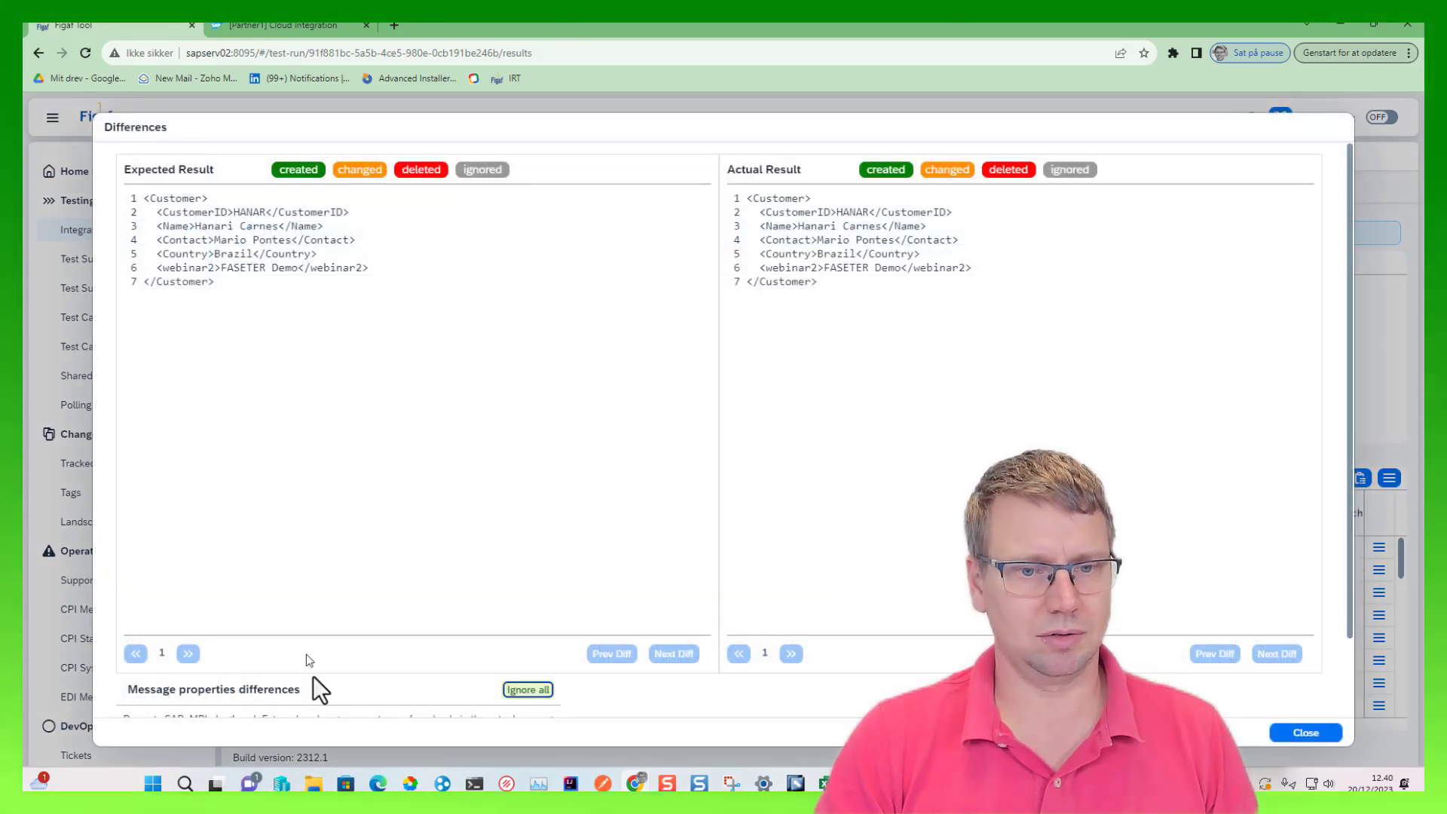
{"action": "scroll", "coordinate": [317, 690], "scroll_direction": "down", "scroll_amount": 1}
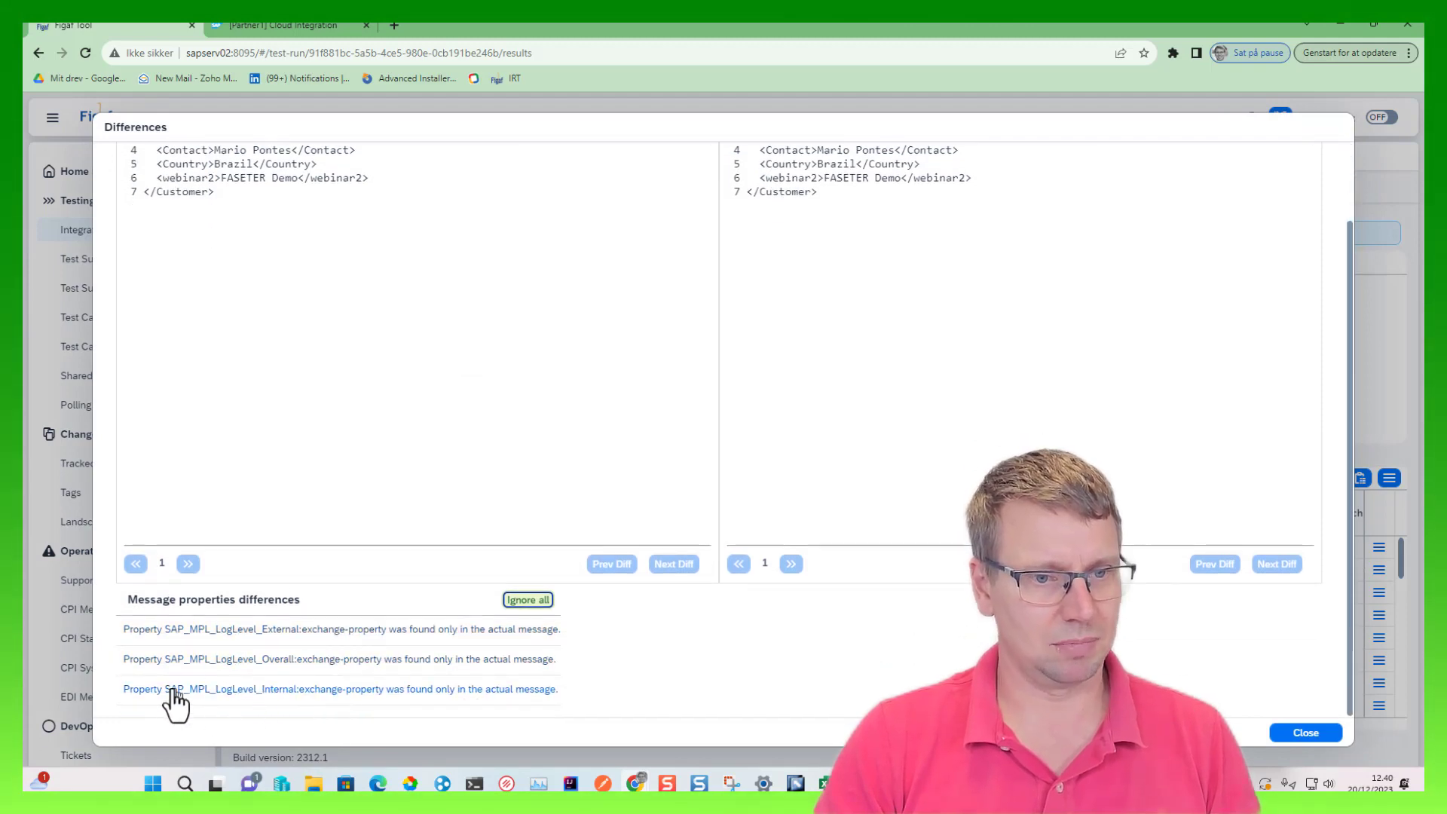
{"action": "left_click", "coordinate": [528, 601]}
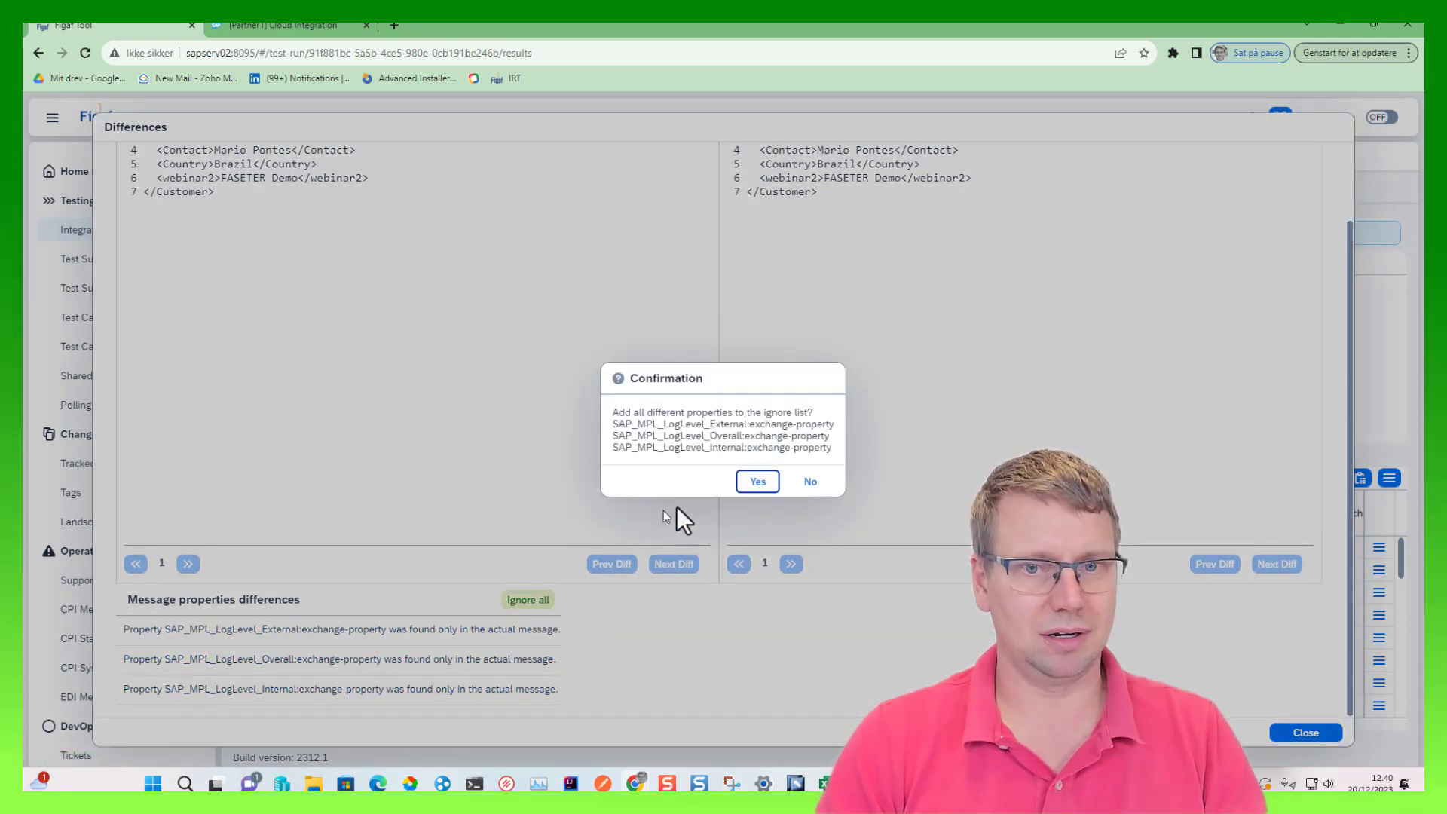
{"action": "left_click", "coordinate": [774, 489]}
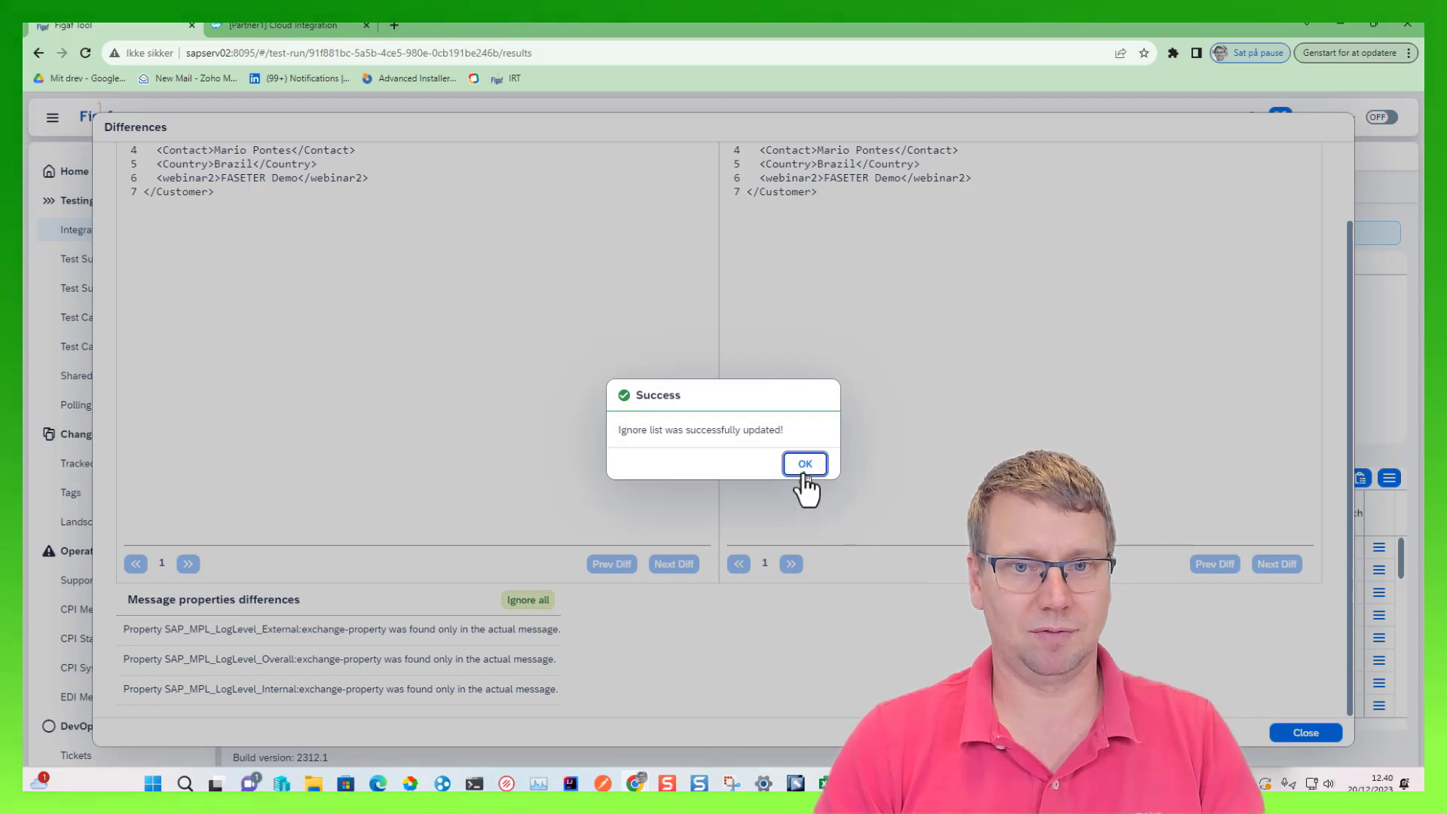
{"action": "left_click", "coordinate": [804, 479]}
{"action": "left_click", "coordinate": [1323, 735]}
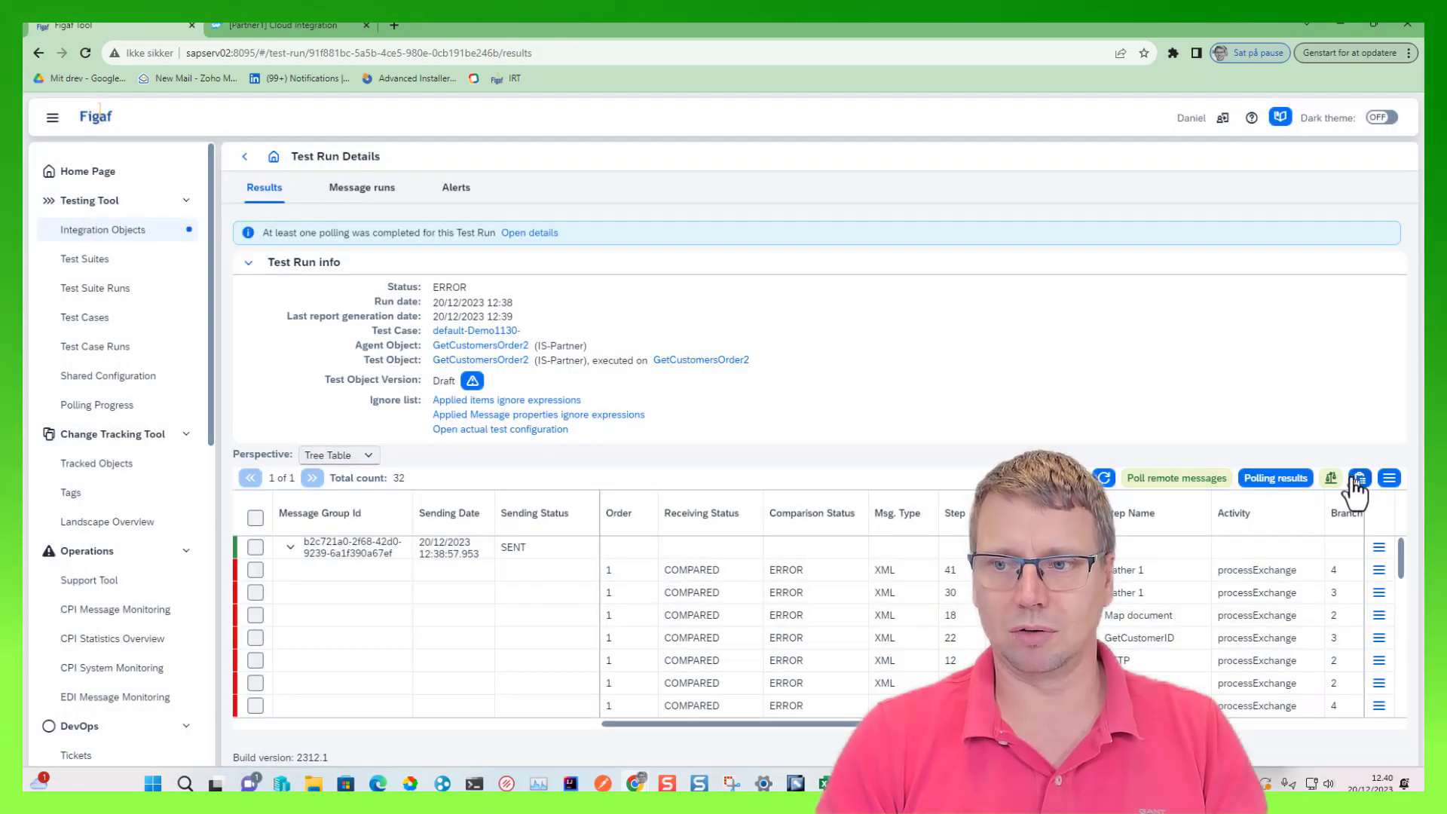
- Rerun the comparison for all testing results of the test run and refresh the results table
{"action": "left_click", "coordinate": [1331, 483]}
{"action": "left_click", "coordinate": [735, 558]}
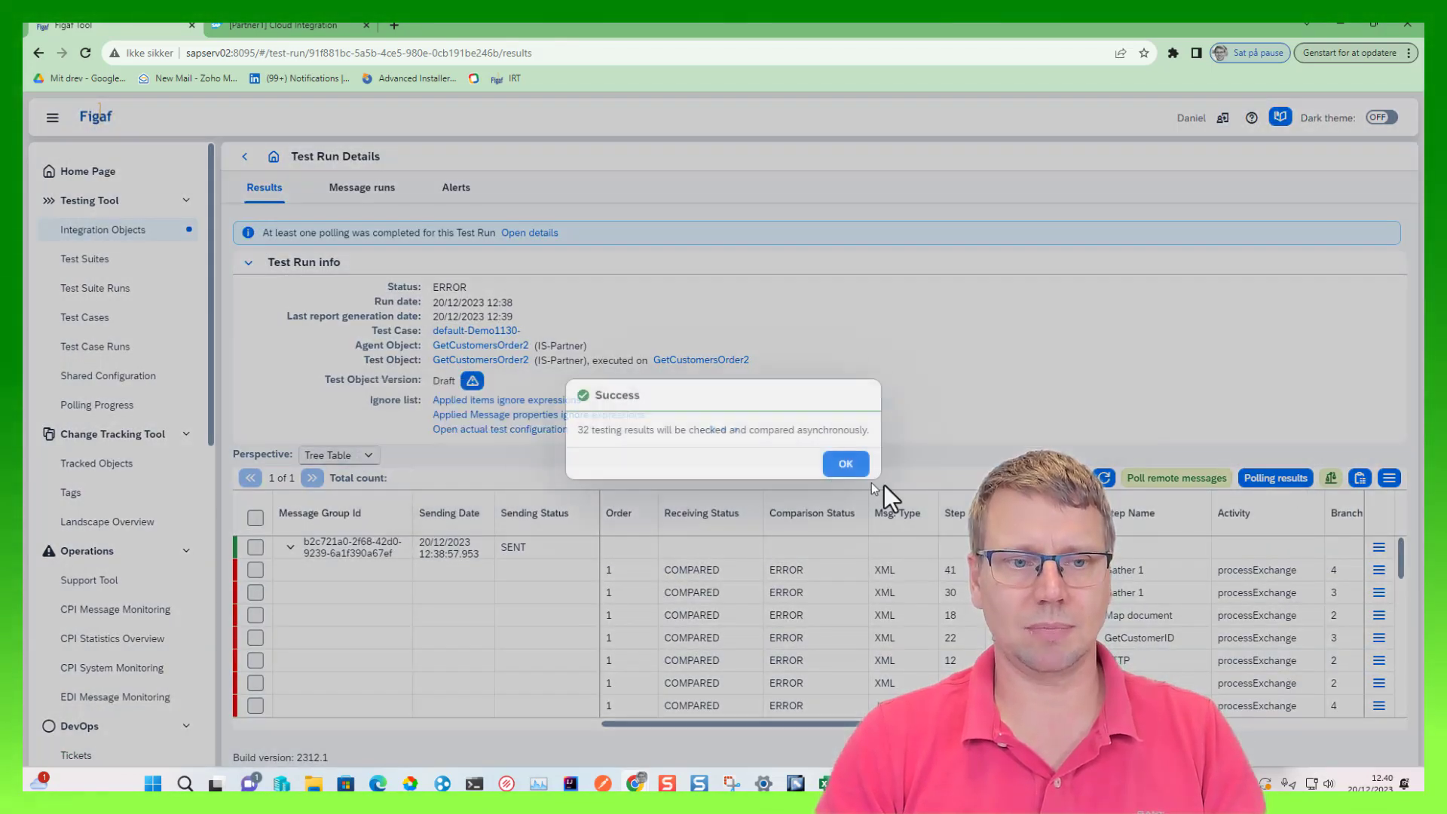
{"action": "left_click", "coordinate": [846, 464]}
{"action": "left_click", "coordinate": [1104, 478]}
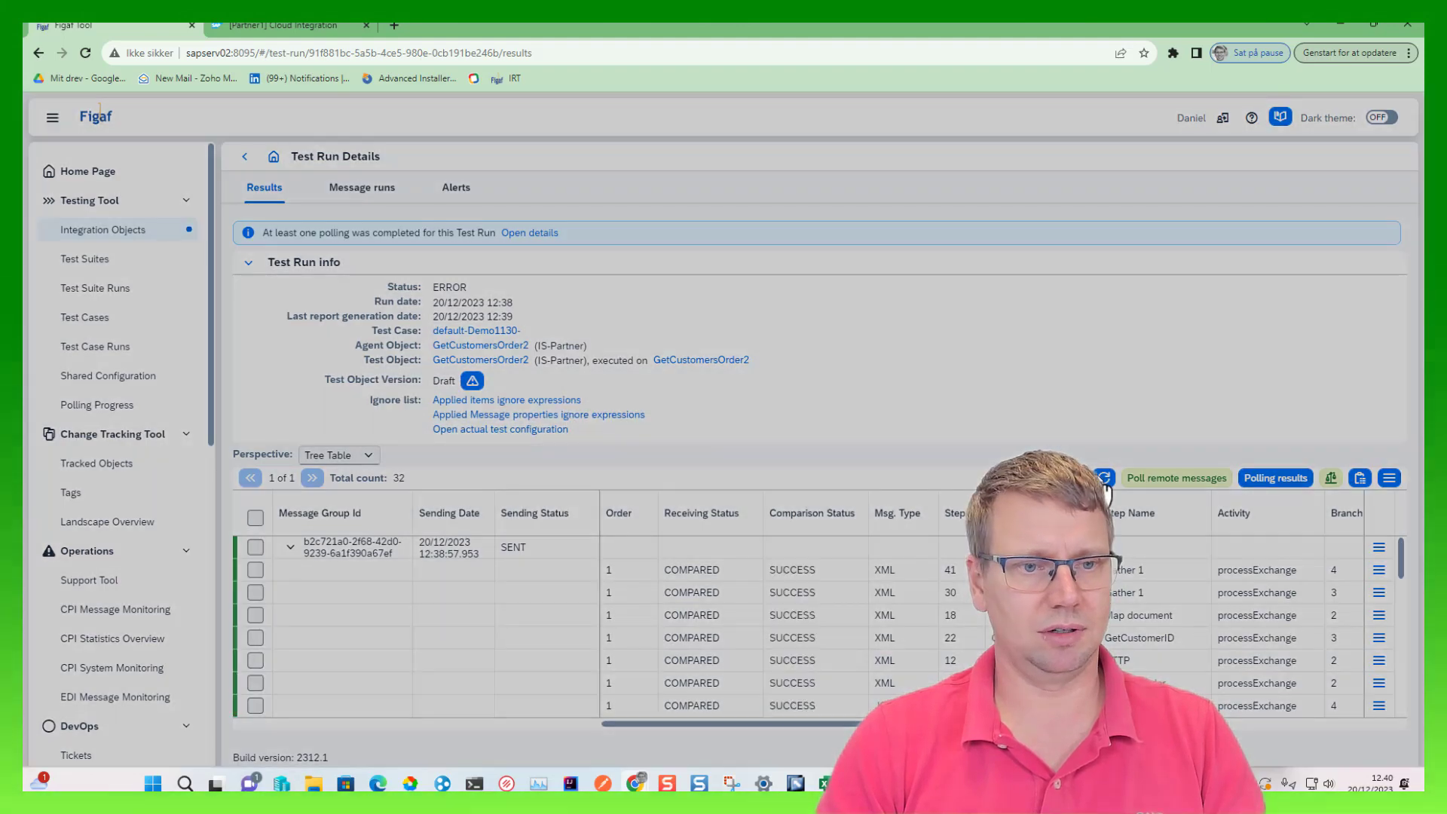
- Review the recompared message results and read the warning about the test object version
{"action": "scroll", "coordinate": [852, 648], "scroll_direction": "down", "scroll_amount": 5}
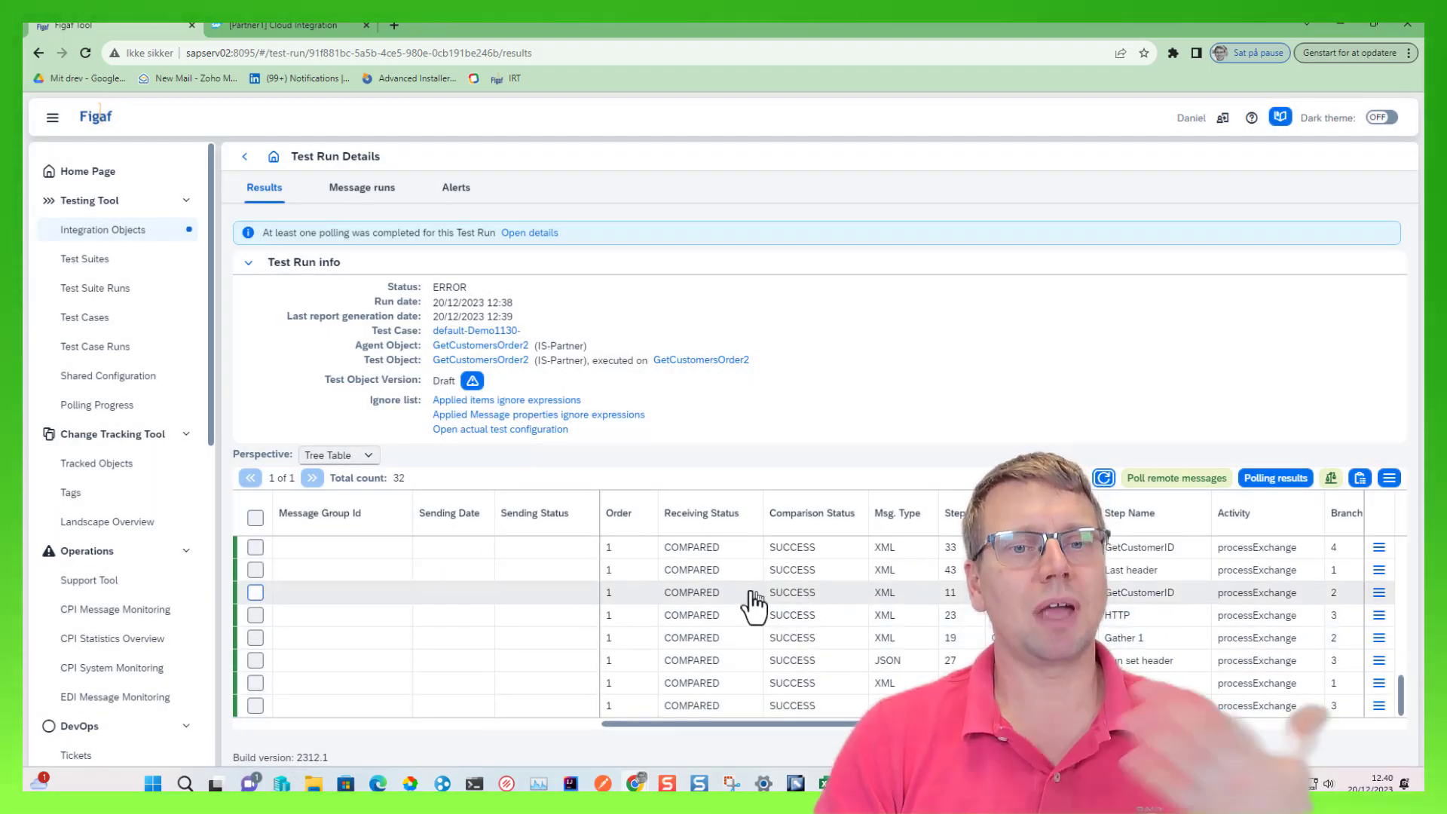
{"action": "scroll", "coordinate": [716, 588], "scroll_direction": "down", "scroll_amount": 3}
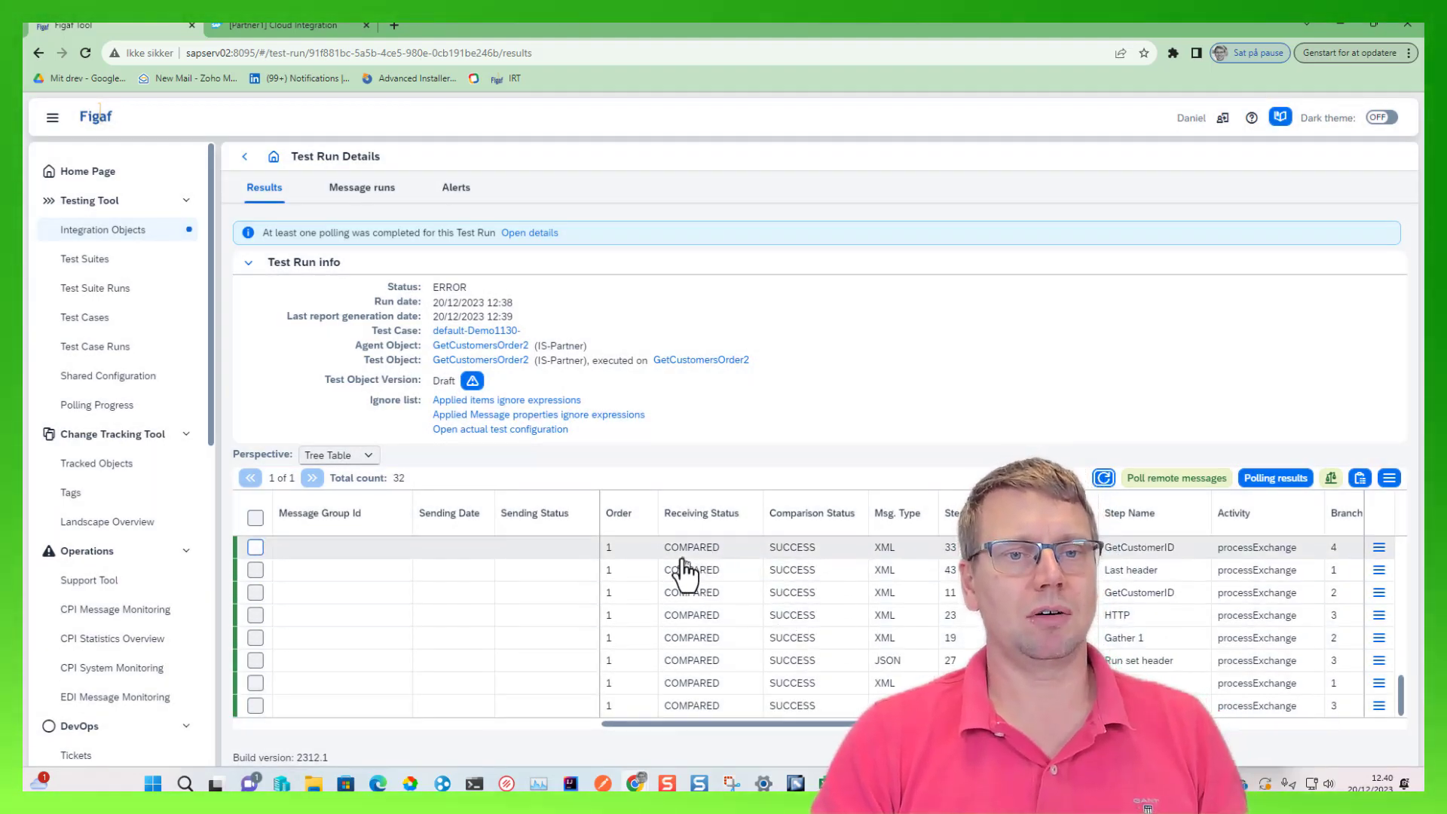
{"action": "left_click", "coordinate": [473, 386]}
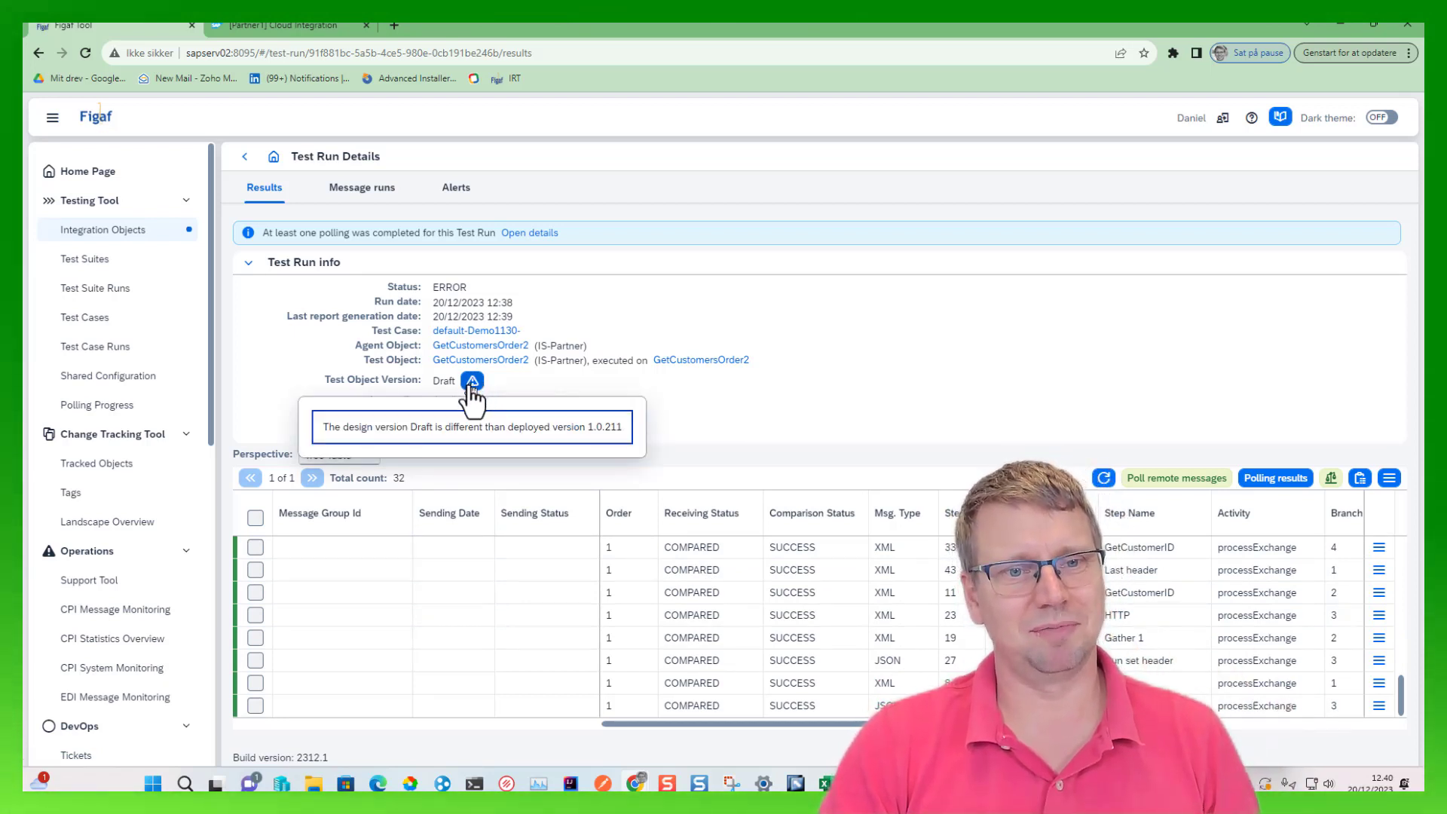
{"action": "left_click", "coordinate": [560, 383]}
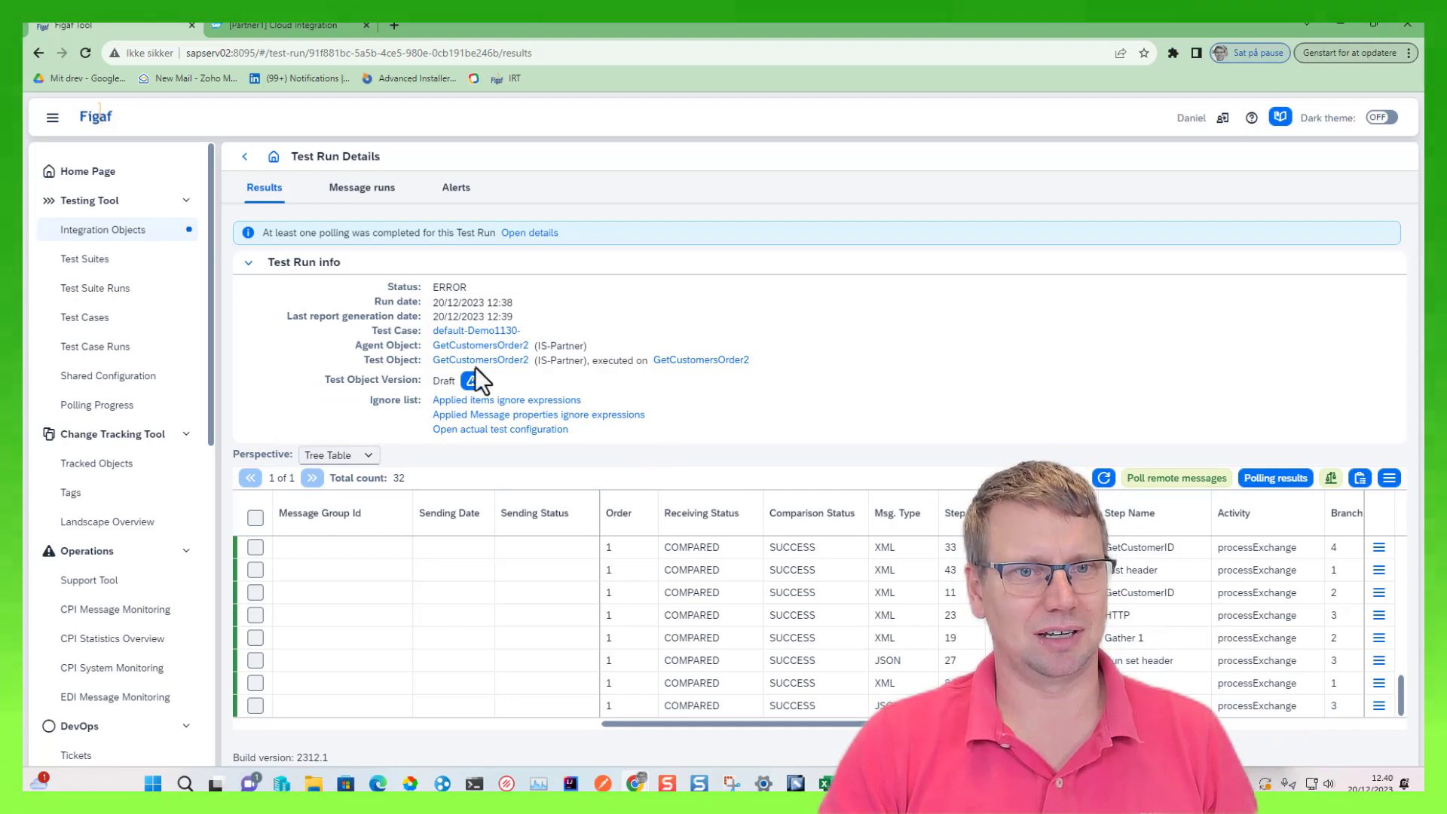
- Switch to SAP Integration Suite and save the GetCustomersOrder2 integration flow as version 1.0.213
{"action": "left_click", "coordinate": [347, 29]}
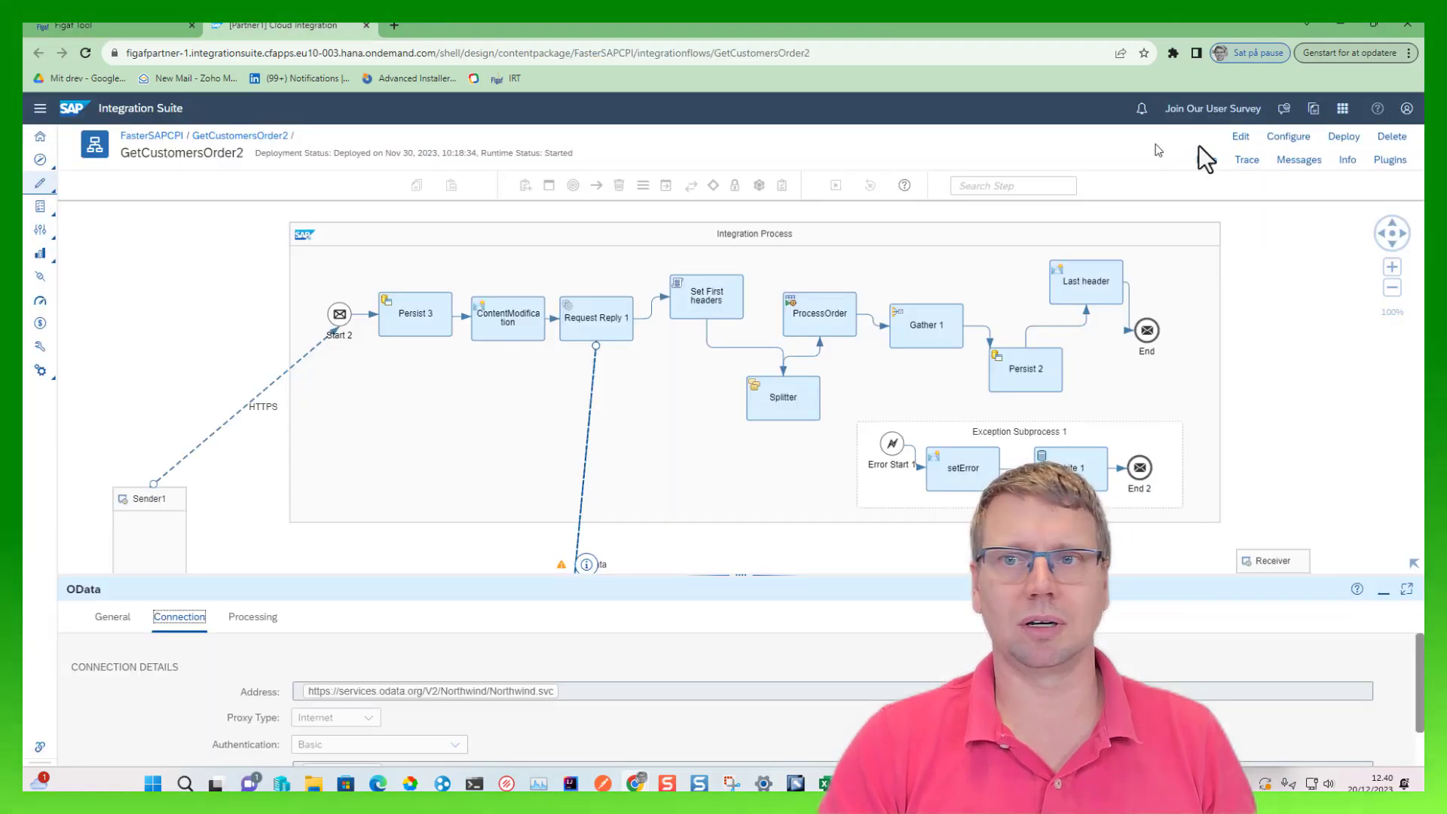
{"action": "left_click", "coordinate": [1234, 139]}
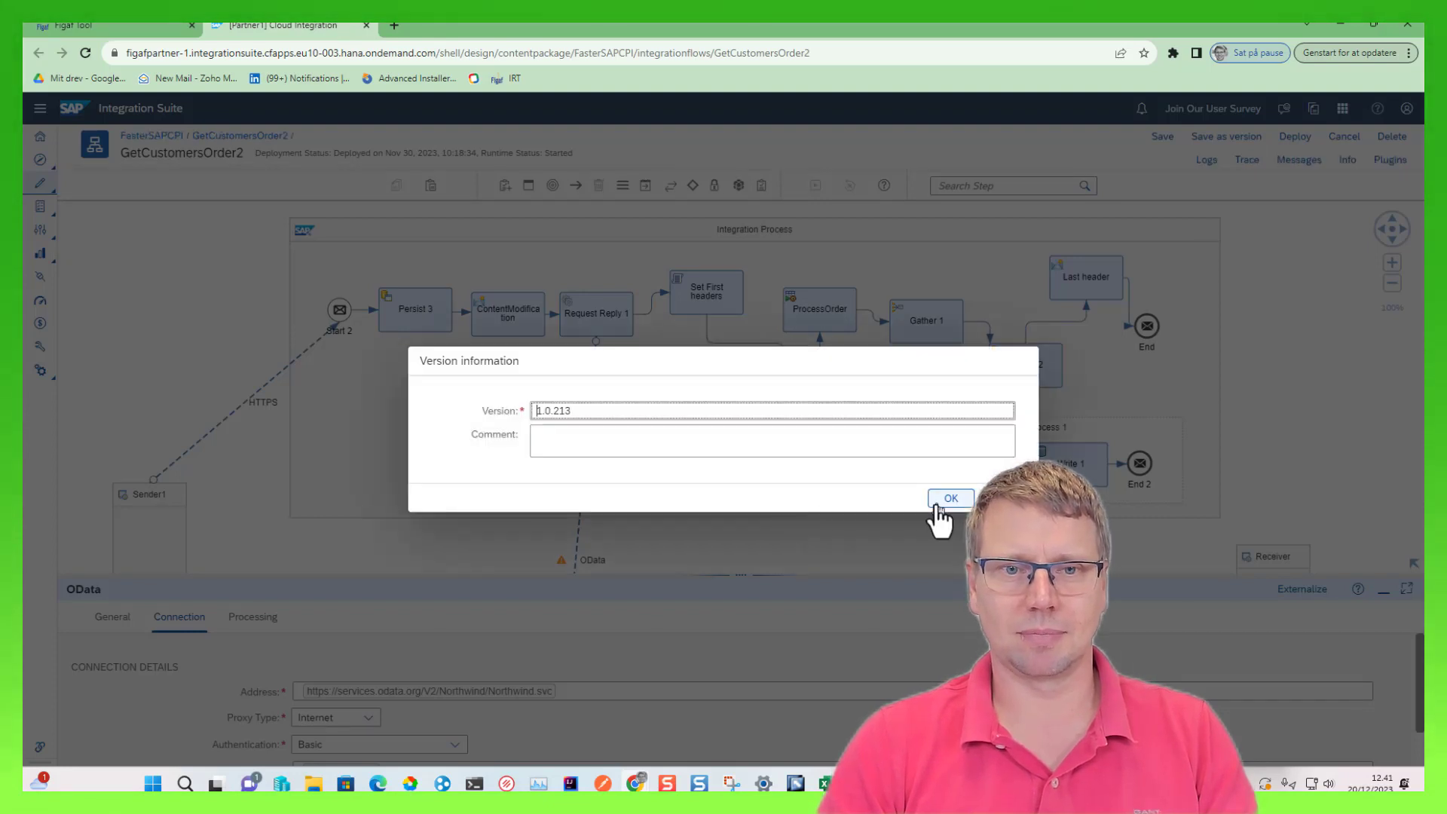
{"action": "left_click", "coordinate": [942, 498]}
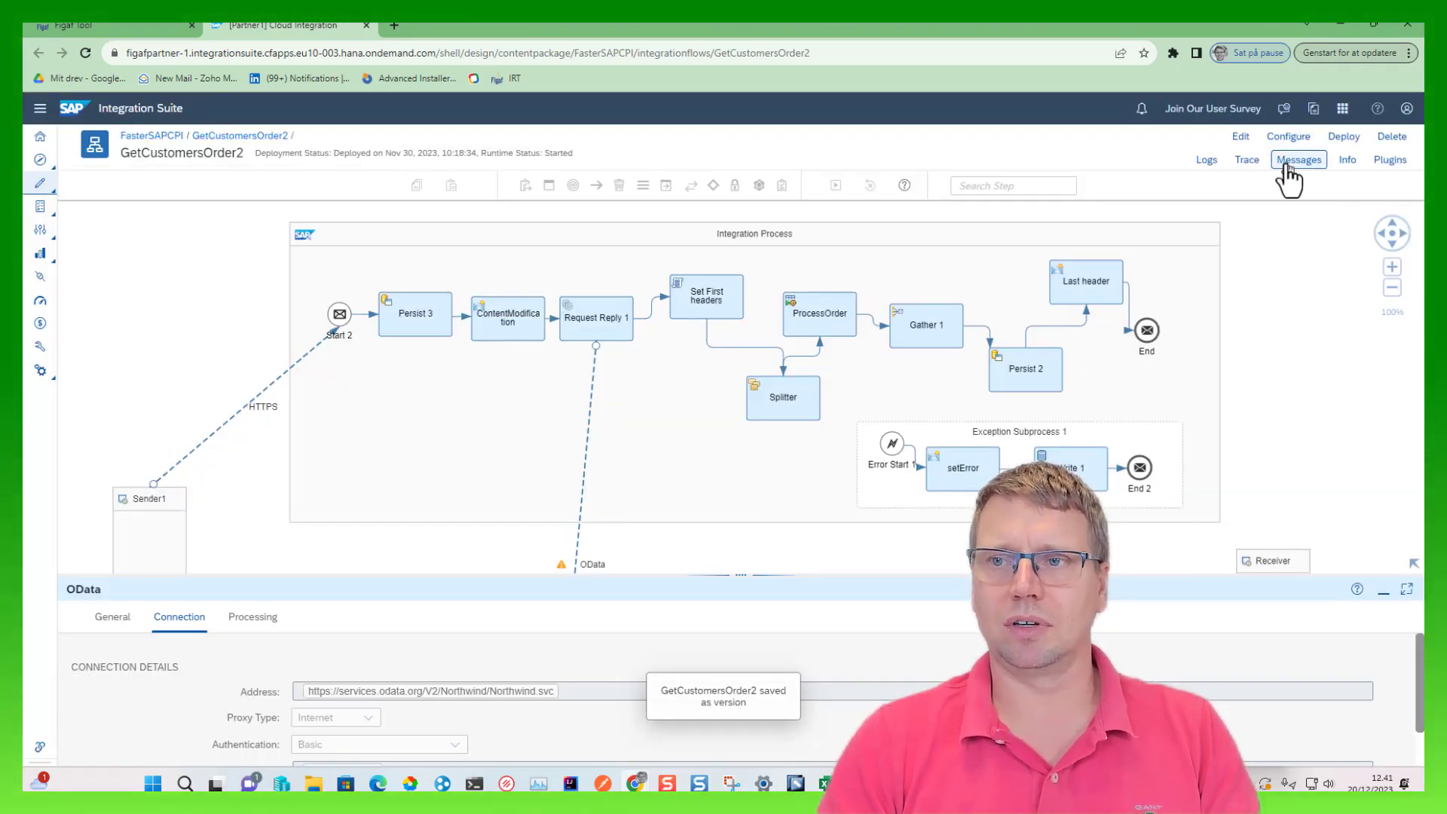
- Synchronize the integration flow with Figaf through the CPI Helper
{"action": "left_click", "coordinate": [1289, 167]}
{"action": "left_click", "coordinate": [1327, 329]}
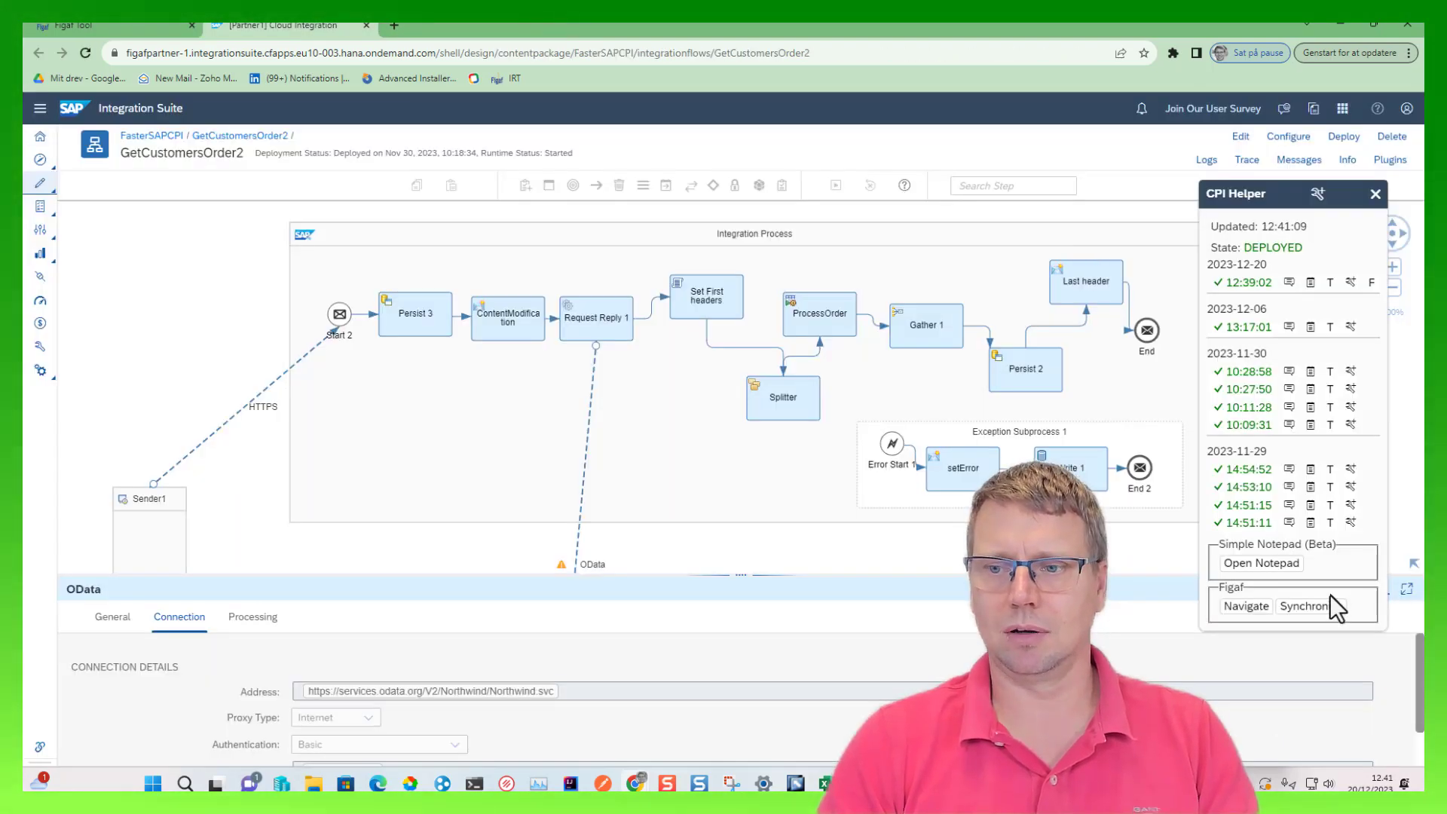
{"action": "left_click", "coordinate": [1330, 597]}
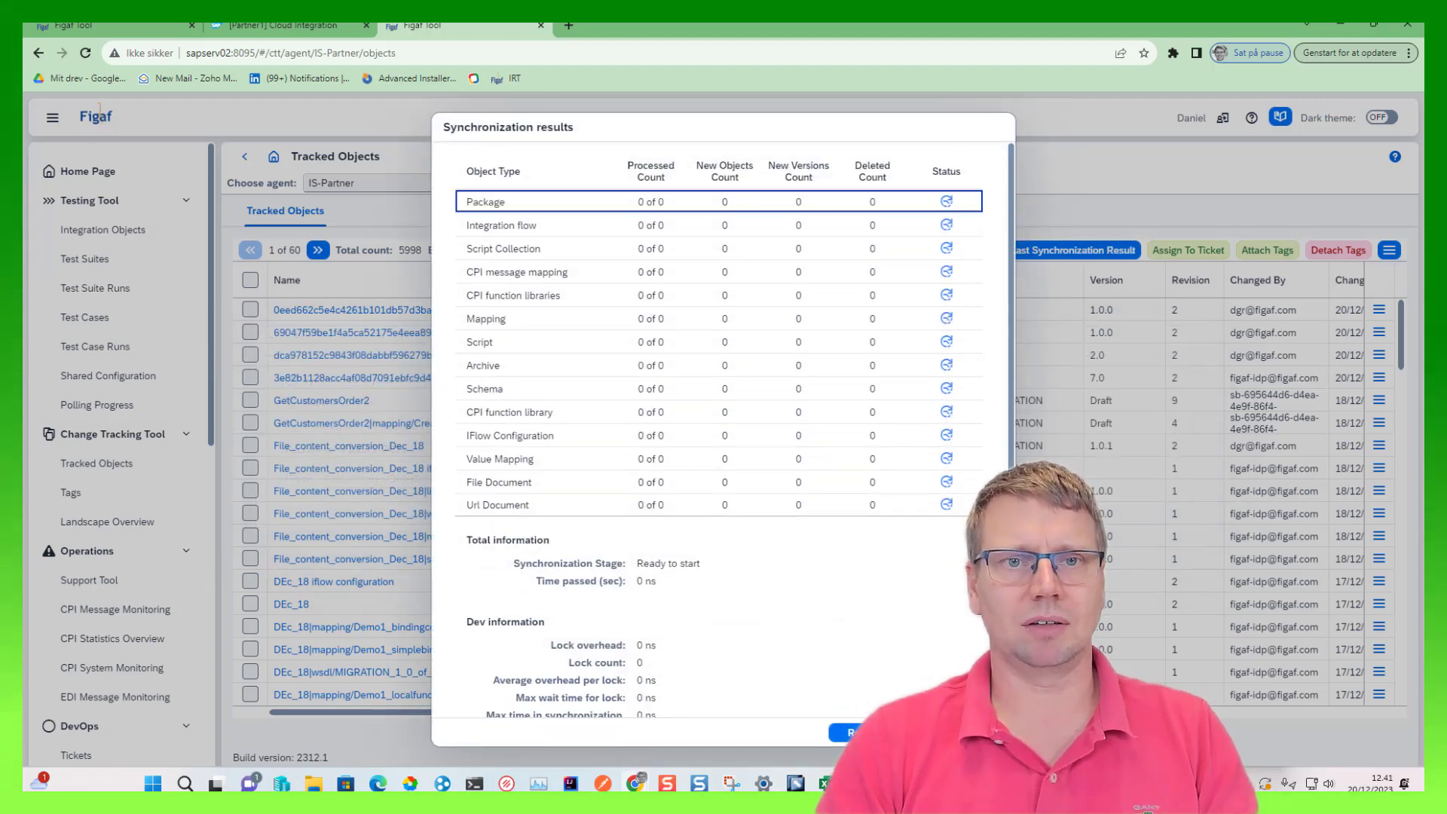
- Return to Figaf's test run page and start a new shared configuration titled "Mock getCuster" that applies to test cases
{"action": "left_click", "coordinate": [62, 24]}
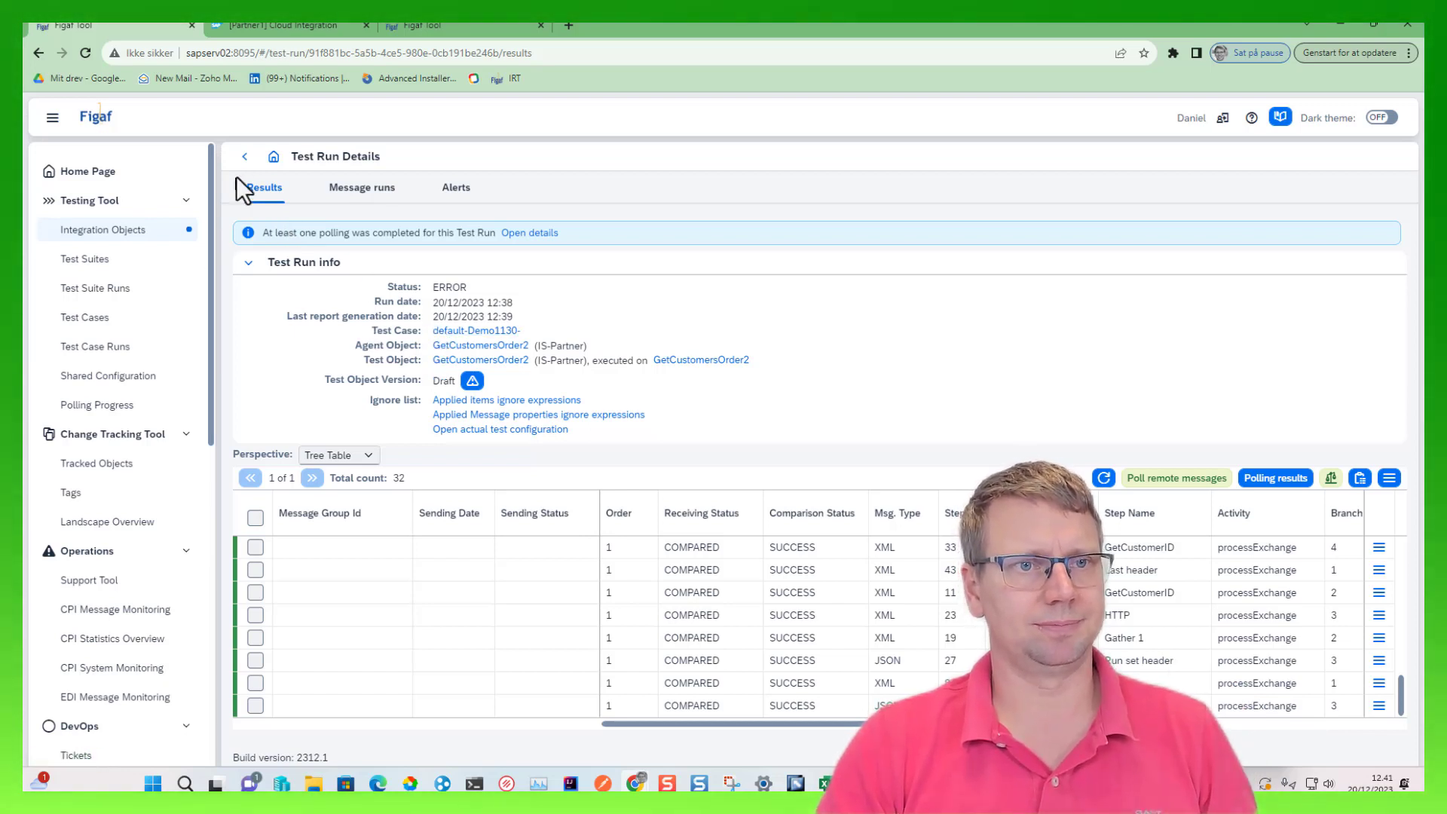
{"action": "left_click", "coordinate": [119, 407]}
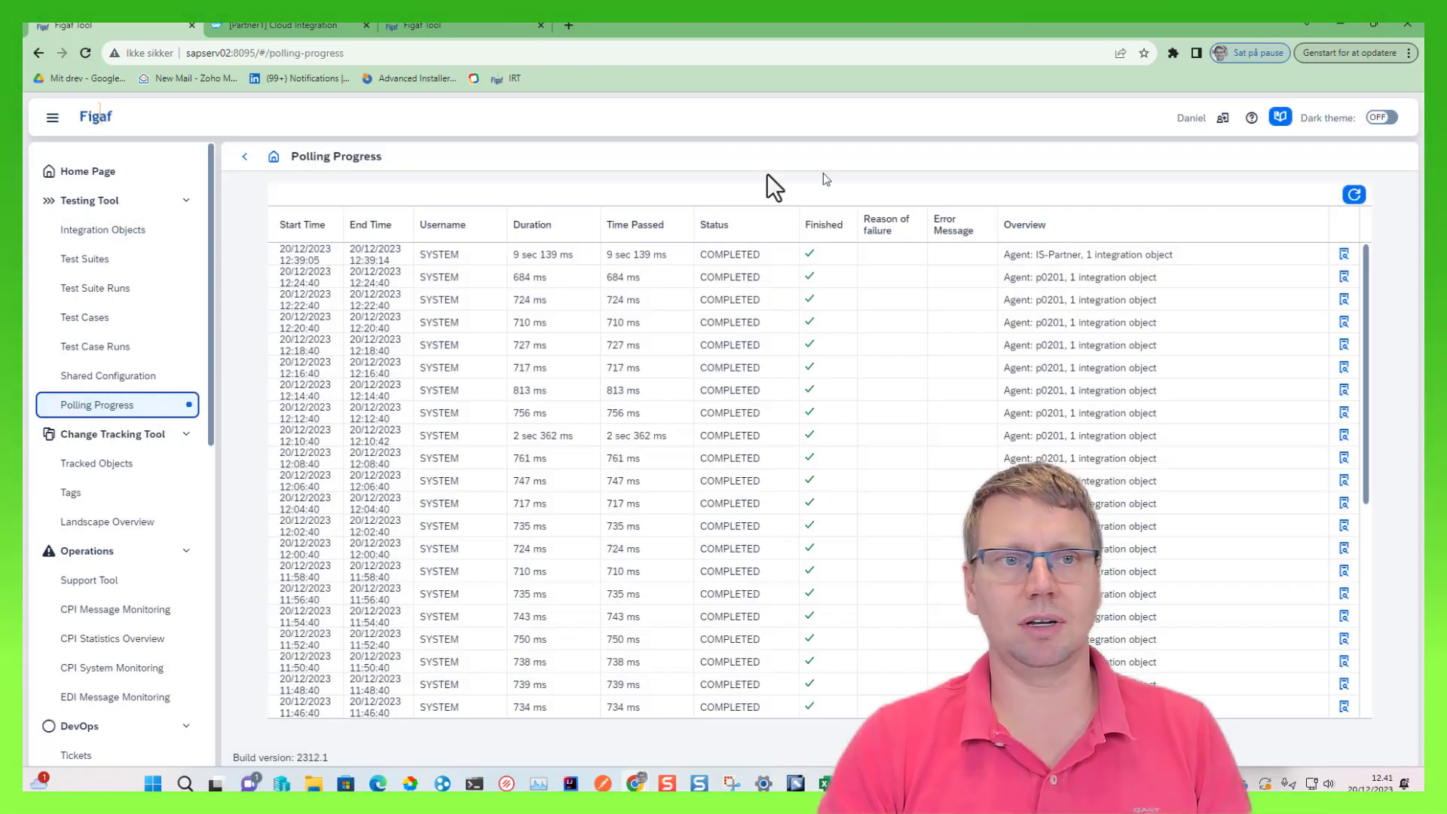
{"action": "left_click", "coordinate": [146, 375]}
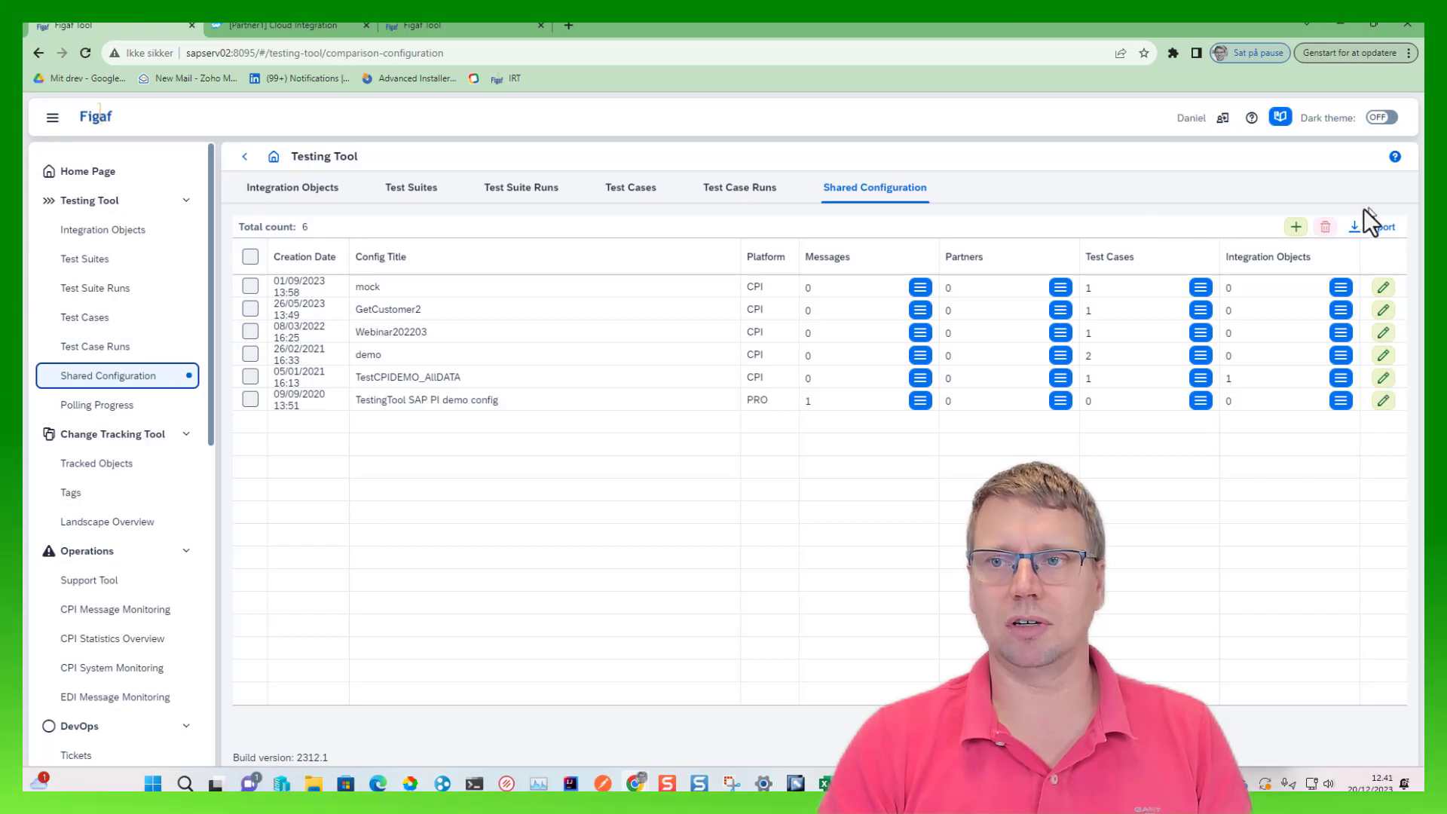
{"action": "left_click", "coordinate": [1293, 229]}
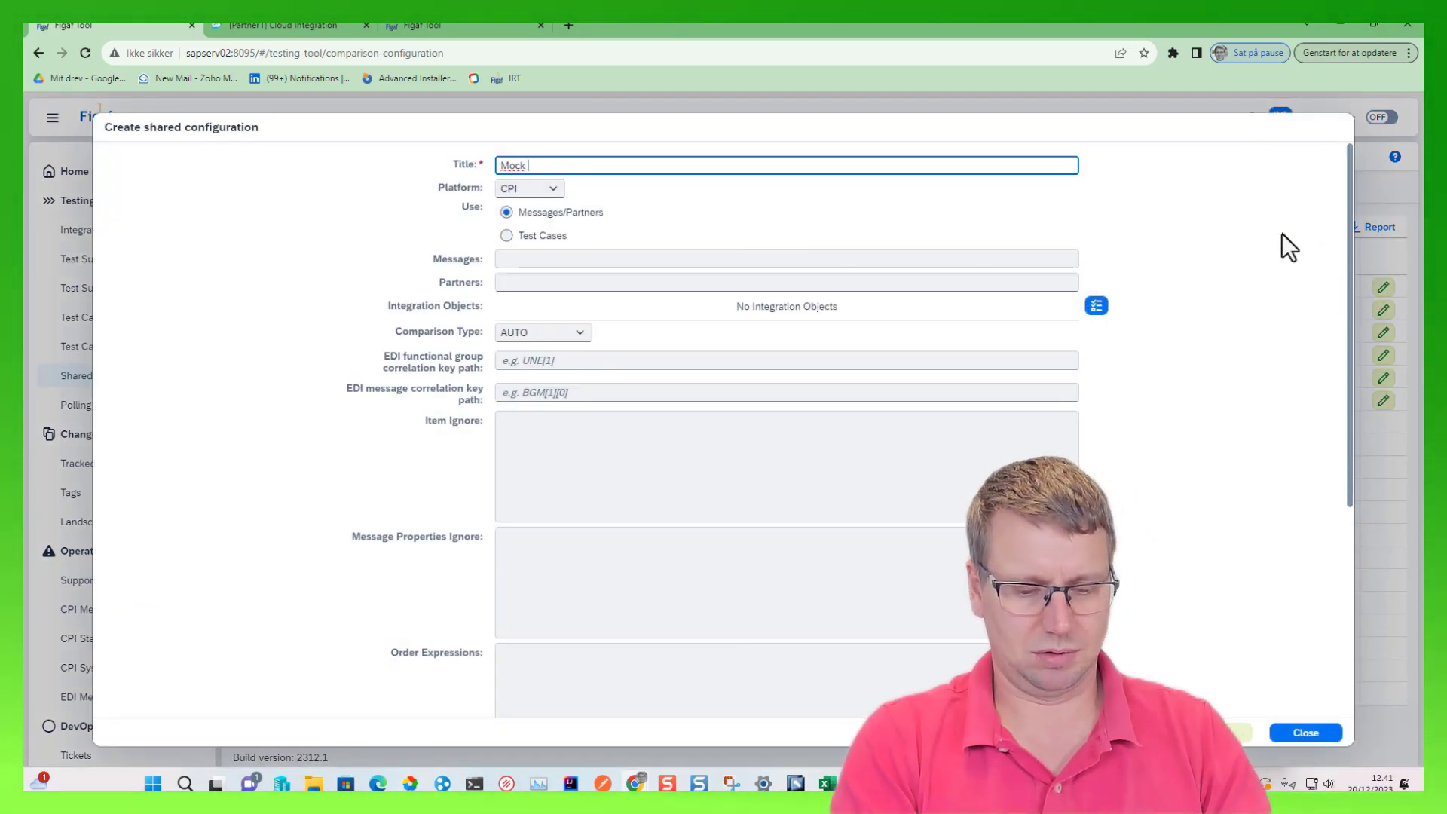
{"action": "type", "text": "Mock getCuster"}
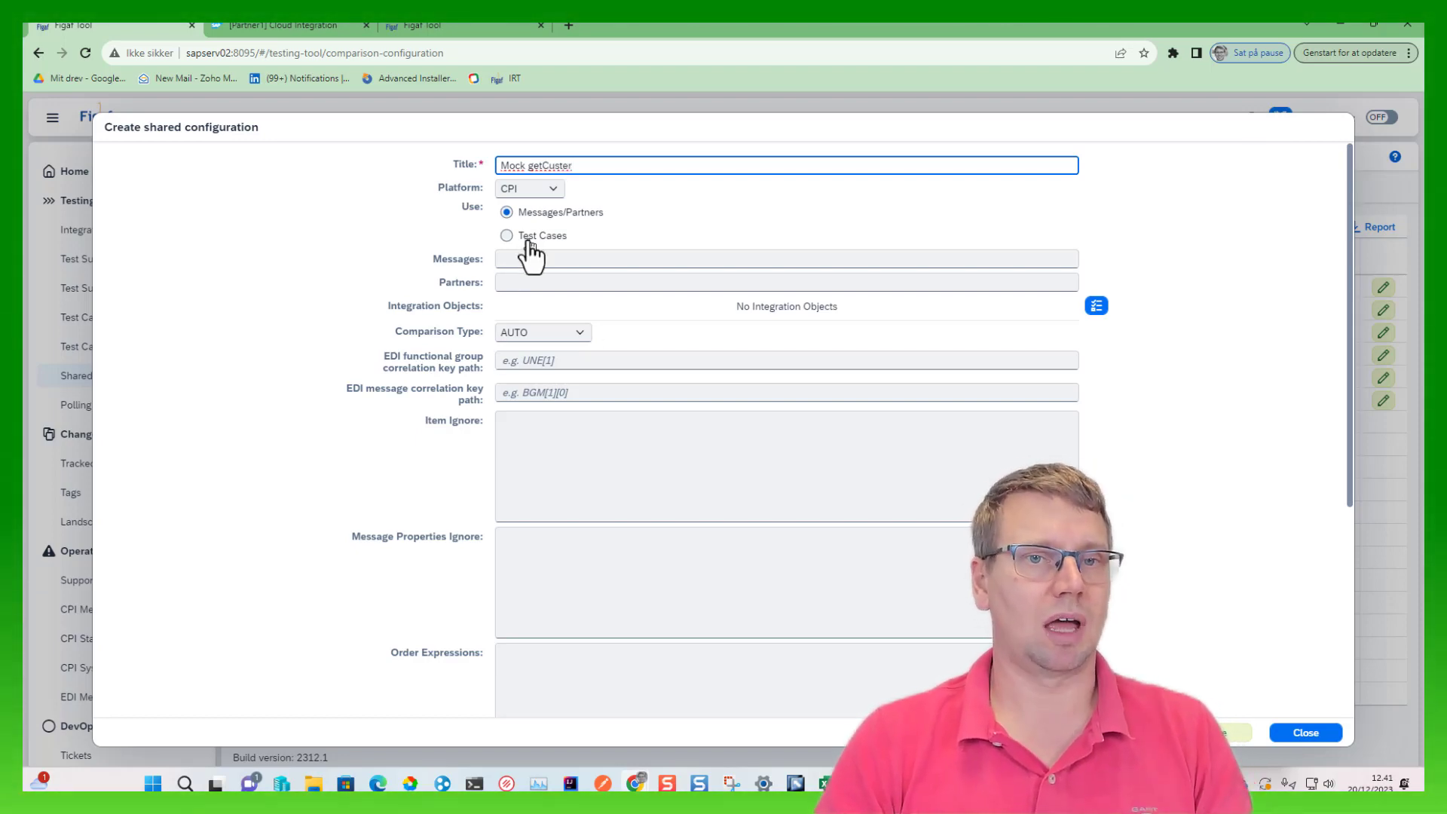
{"action": "left_click", "coordinate": [506, 237]}
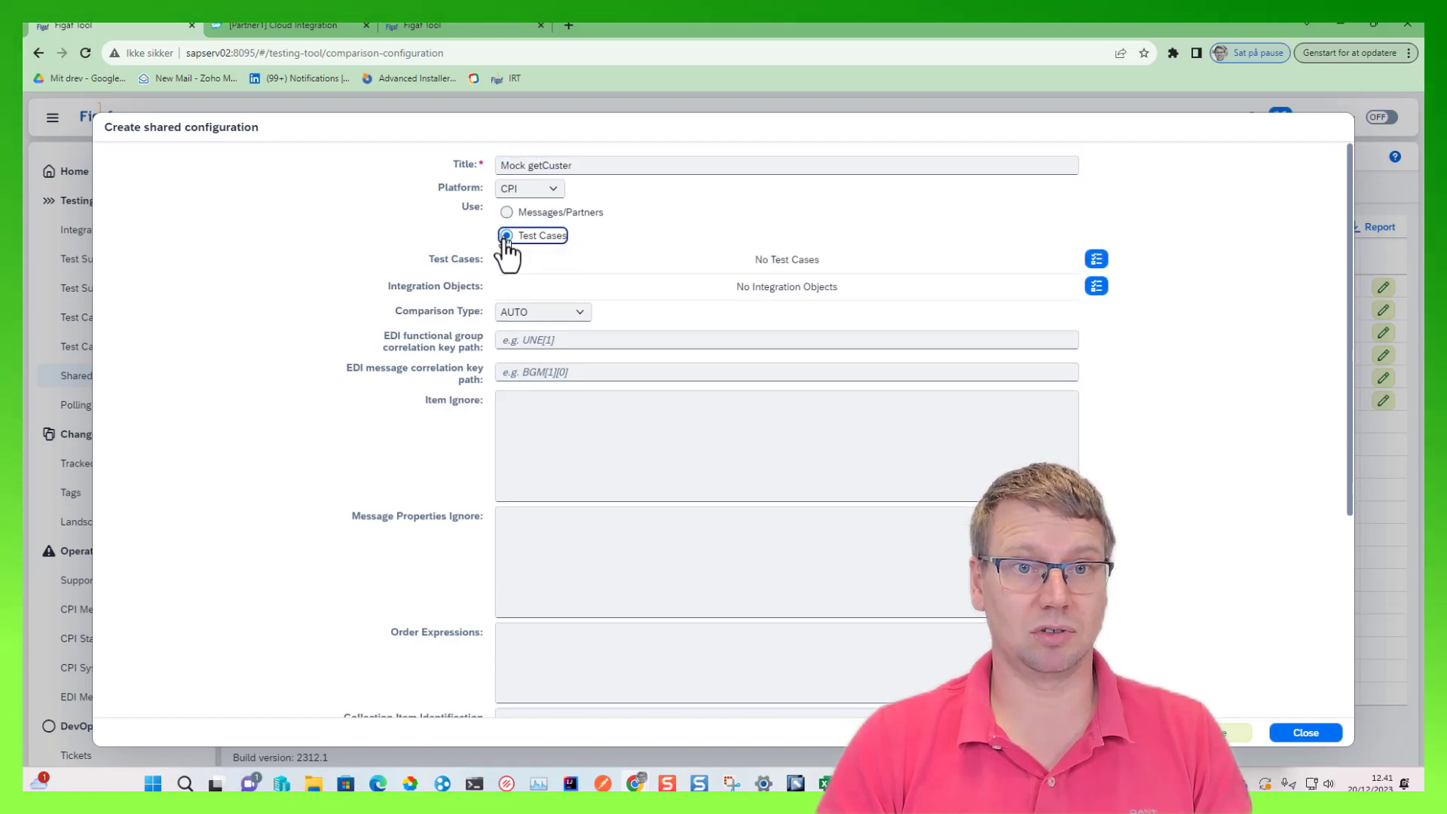
- Assign the IS-Partner agent's "for mock demo" test case with message Demo1130 to the shared configuration
{"action": "left_click", "coordinate": [1098, 260]}
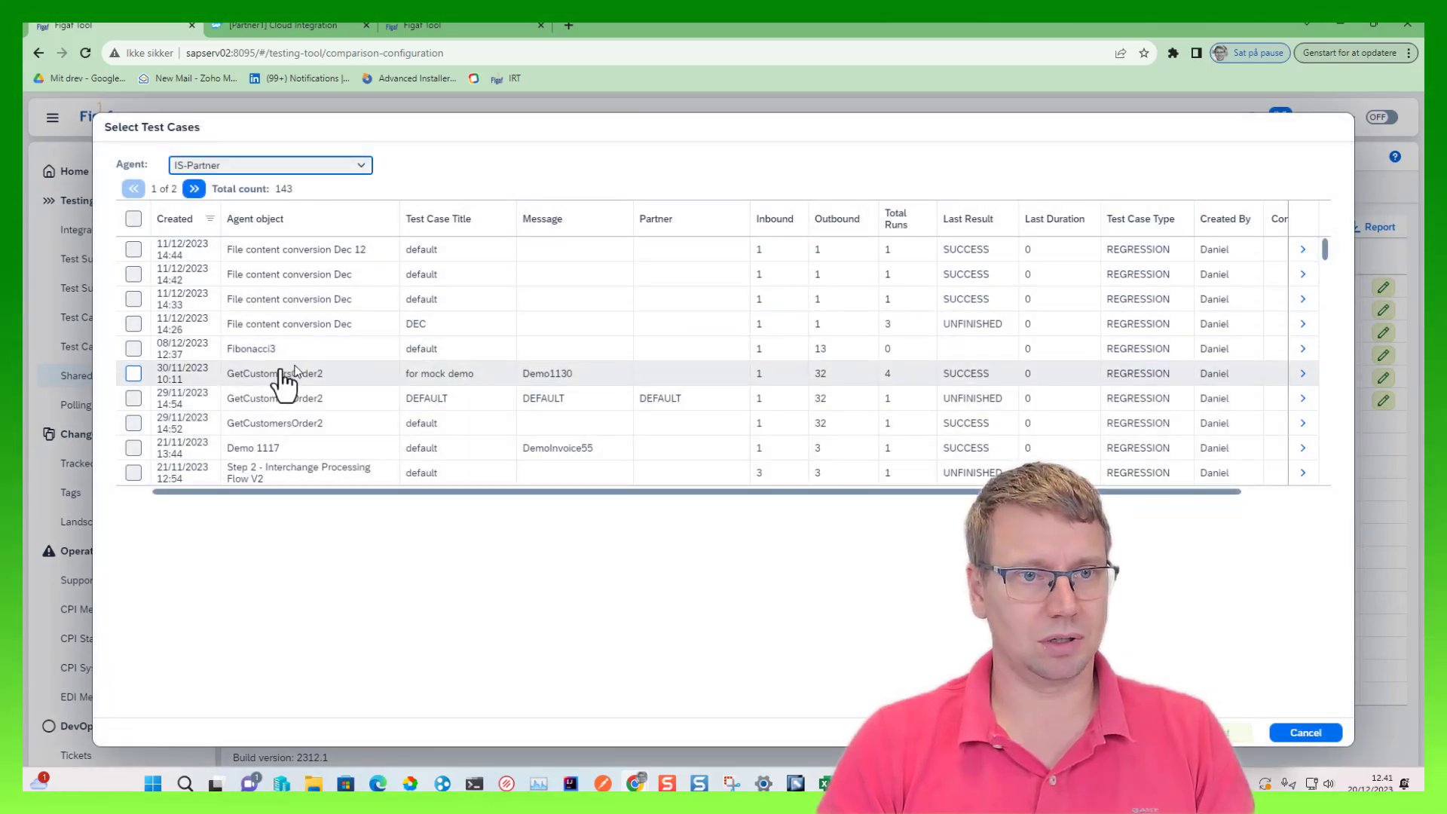
{"action": "scroll", "coordinate": [316, 431], "scroll_direction": "down", "scroll_amount": 1}
{"action": "scroll", "coordinate": [447, 443], "scroll_direction": "down", "scroll_amount": 2}
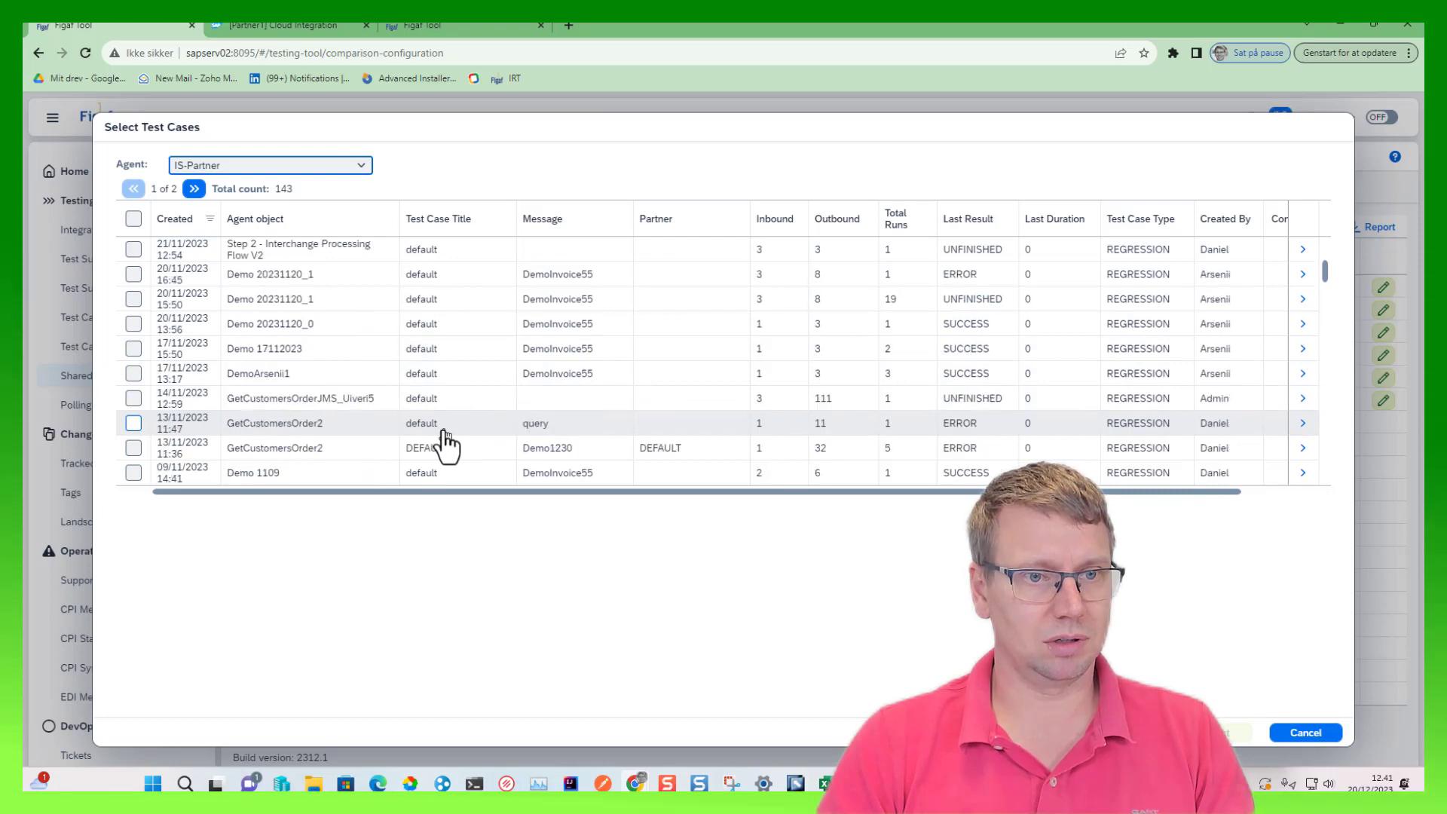
{"action": "scroll", "coordinate": [447, 441], "scroll_direction": "down", "scroll_amount": 3}
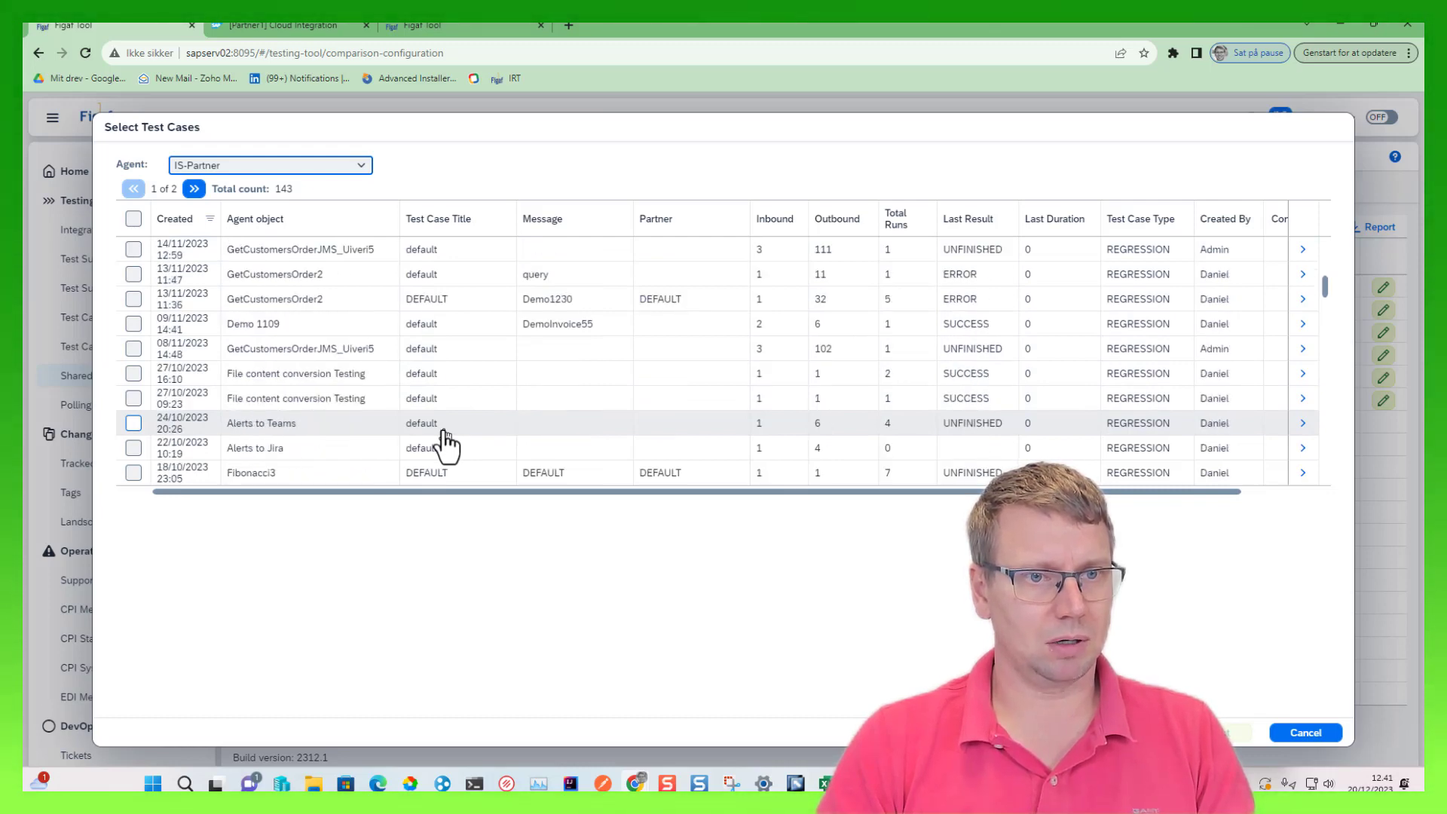
{"action": "scroll", "coordinate": [446, 443], "scroll_direction": "up", "scroll_amount": 6}
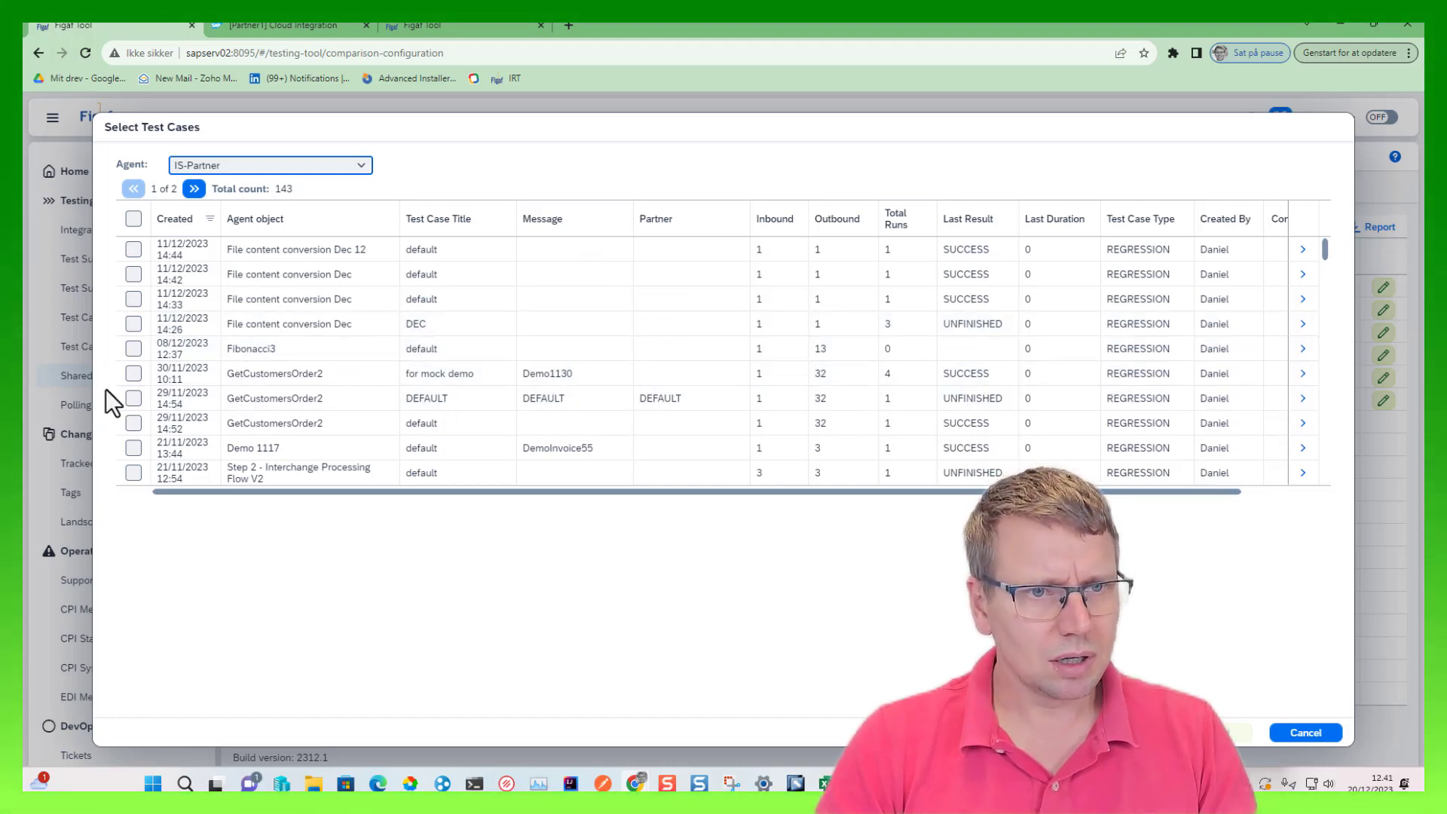
{"action": "left_click", "coordinate": [133, 374]}
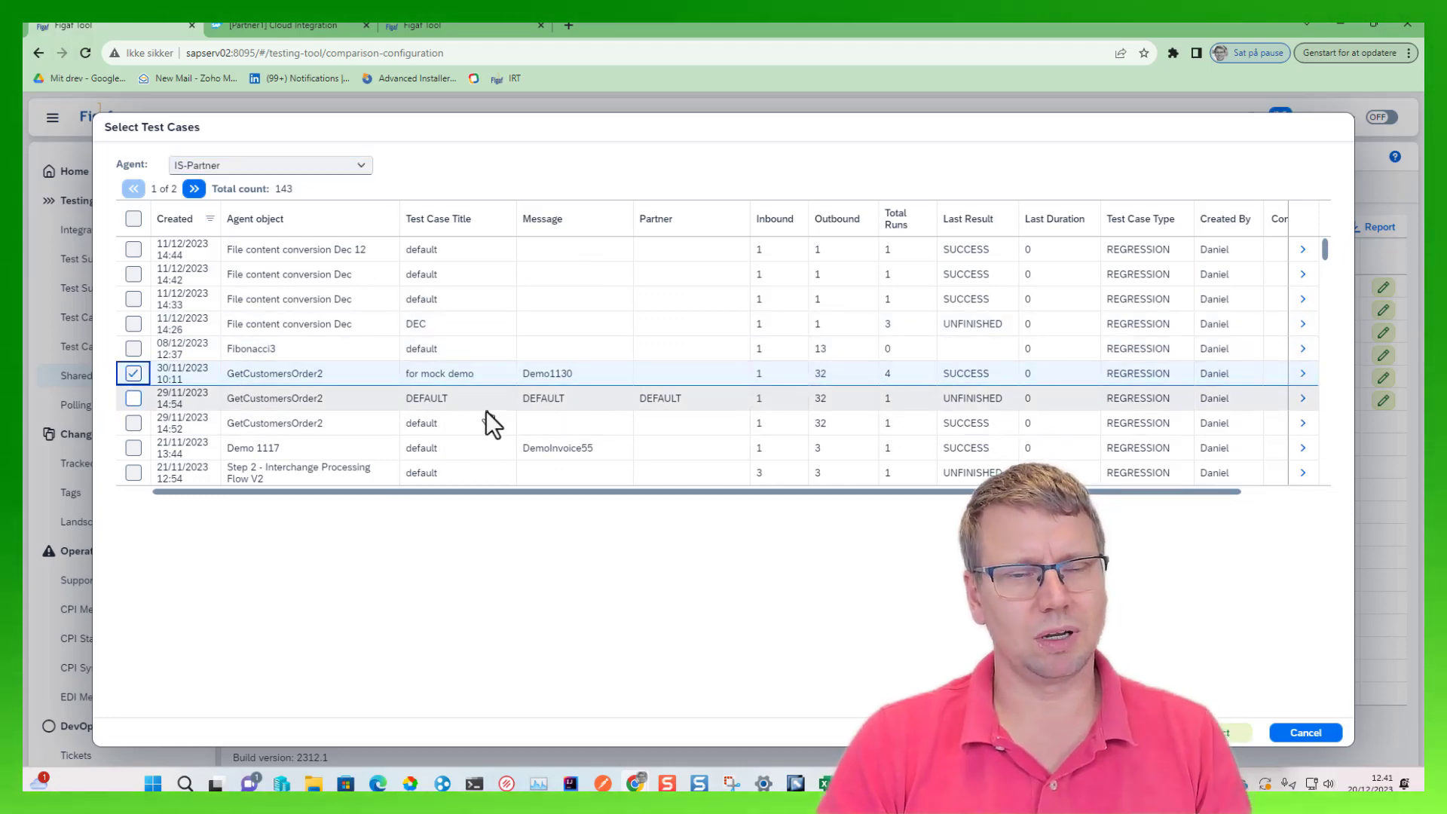
{"action": "left_click", "coordinate": [1229, 733]}
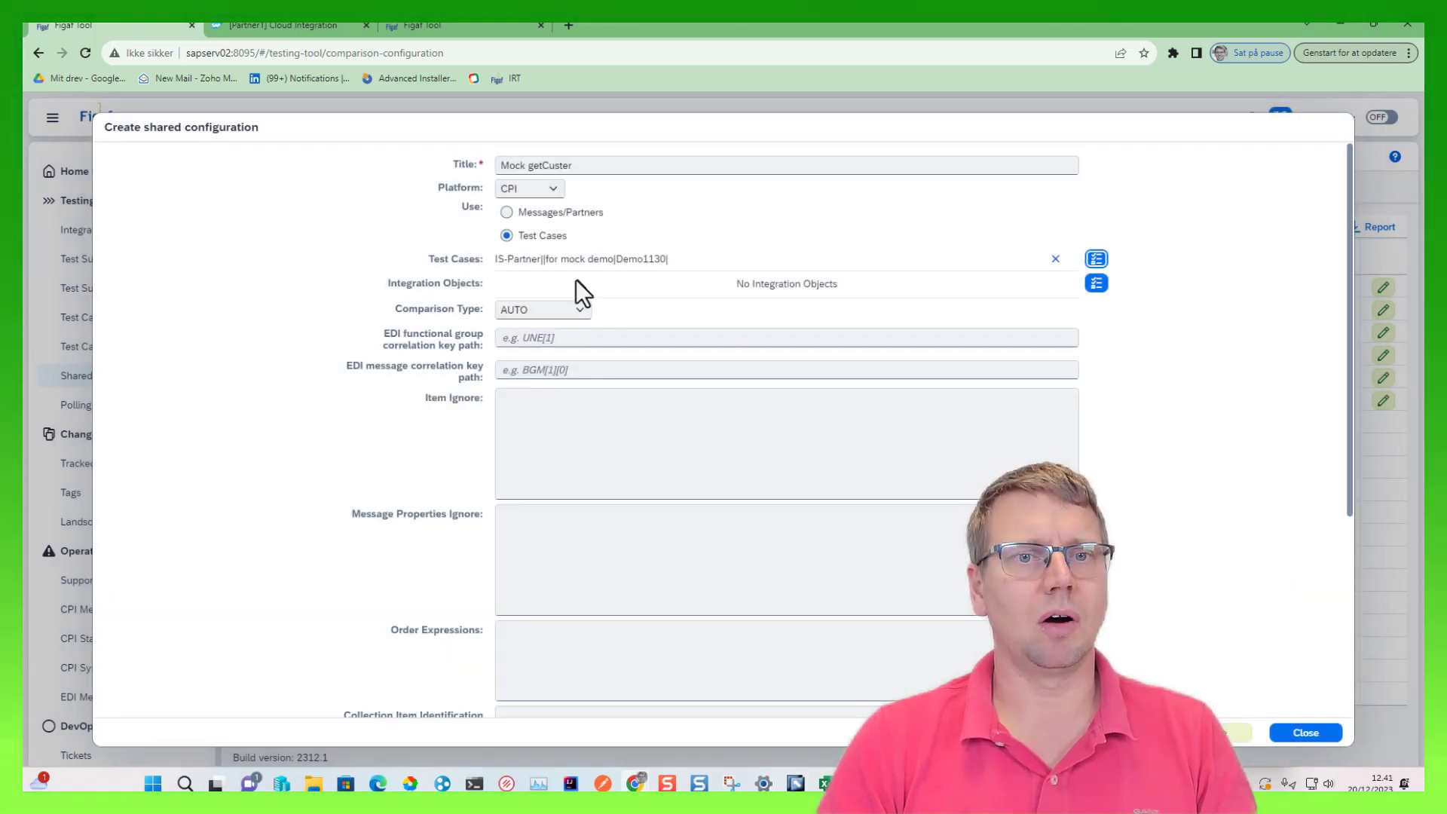
{"action": "left_click", "coordinate": [525, 310]}
{"action": "left_click", "coordinate": [662, 310]}
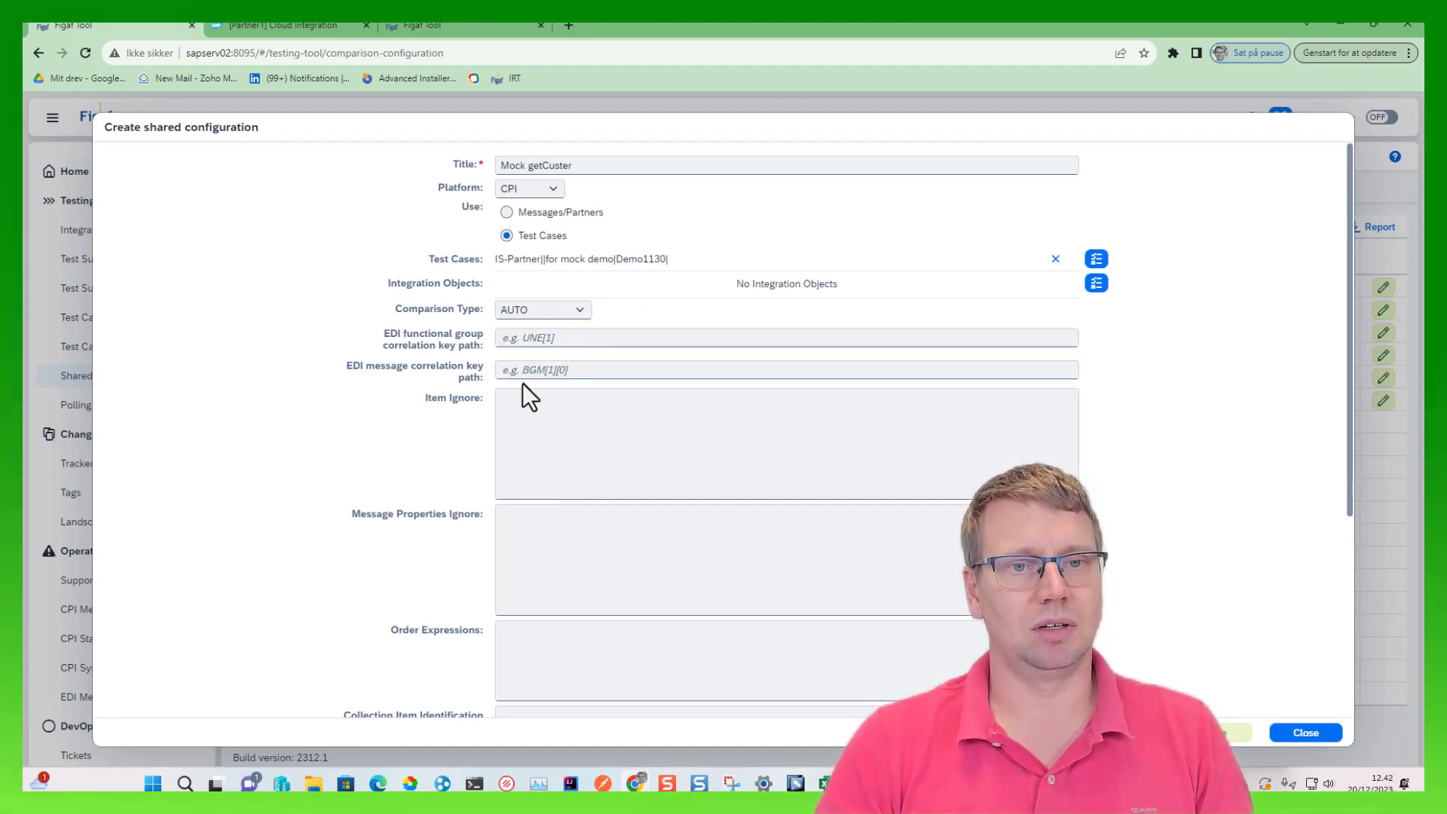
- Enable testing with mock data in the "Mock getCuster" shared configuration and create it
{"action": "scroll", "coordinate": [523, 383], "scroll_direction": "down", "scroll_amount": 2}
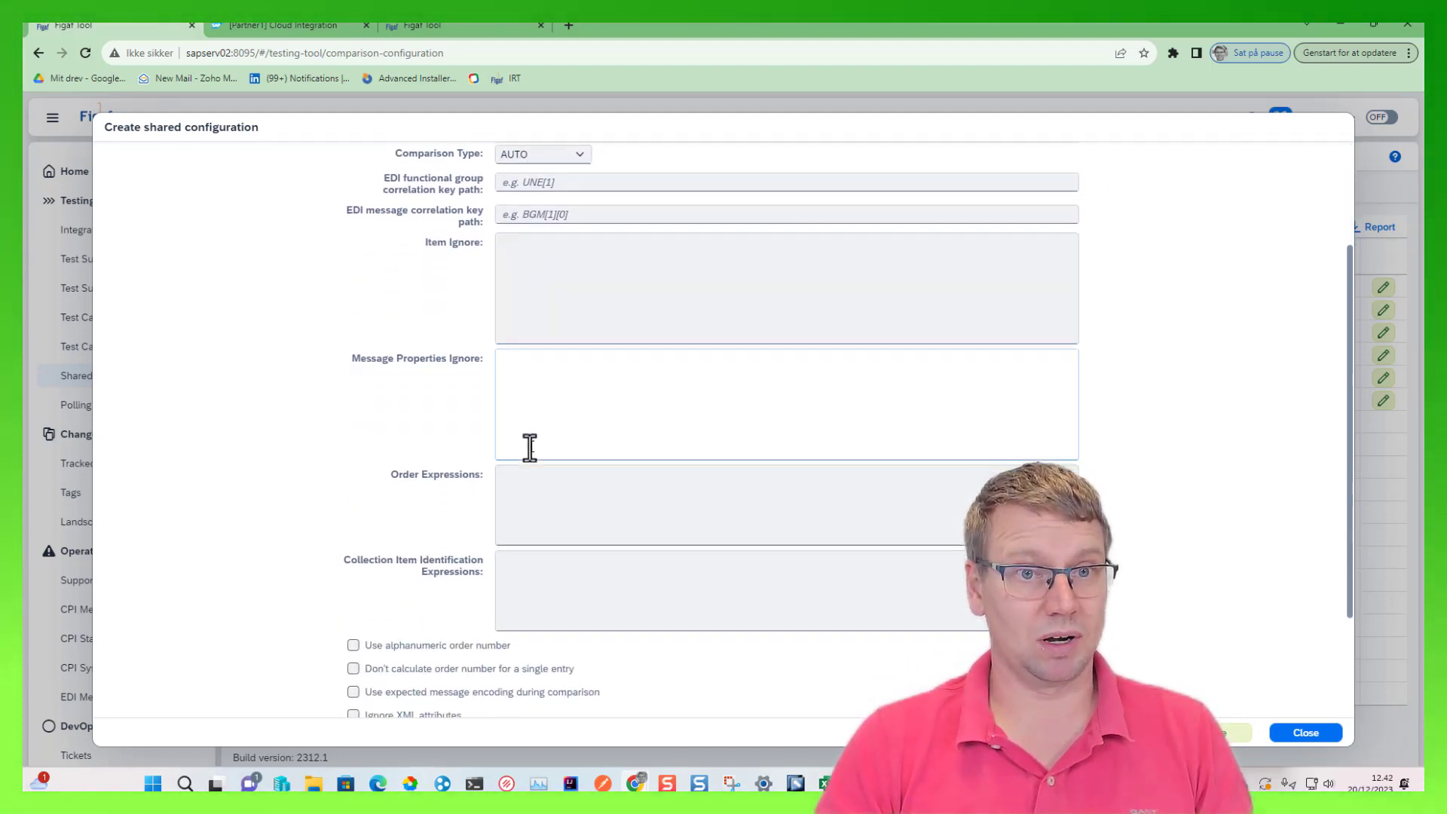
{"action": "scroll", "coordinate": [530, 448], "scroll_direction": "down", "scroll_amount": 2}
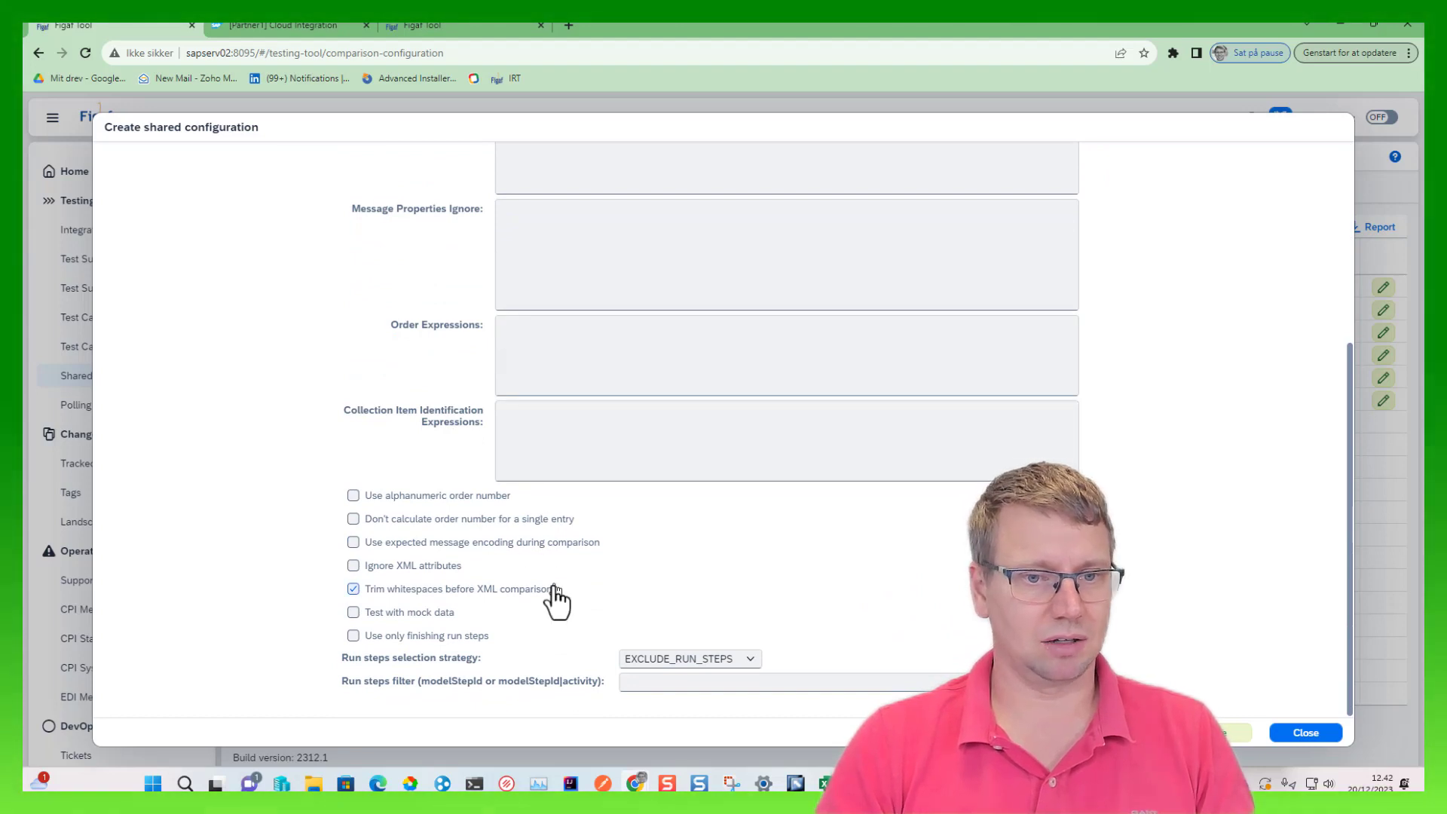
{"action": "left_click", "coordinate": [434, 614]}
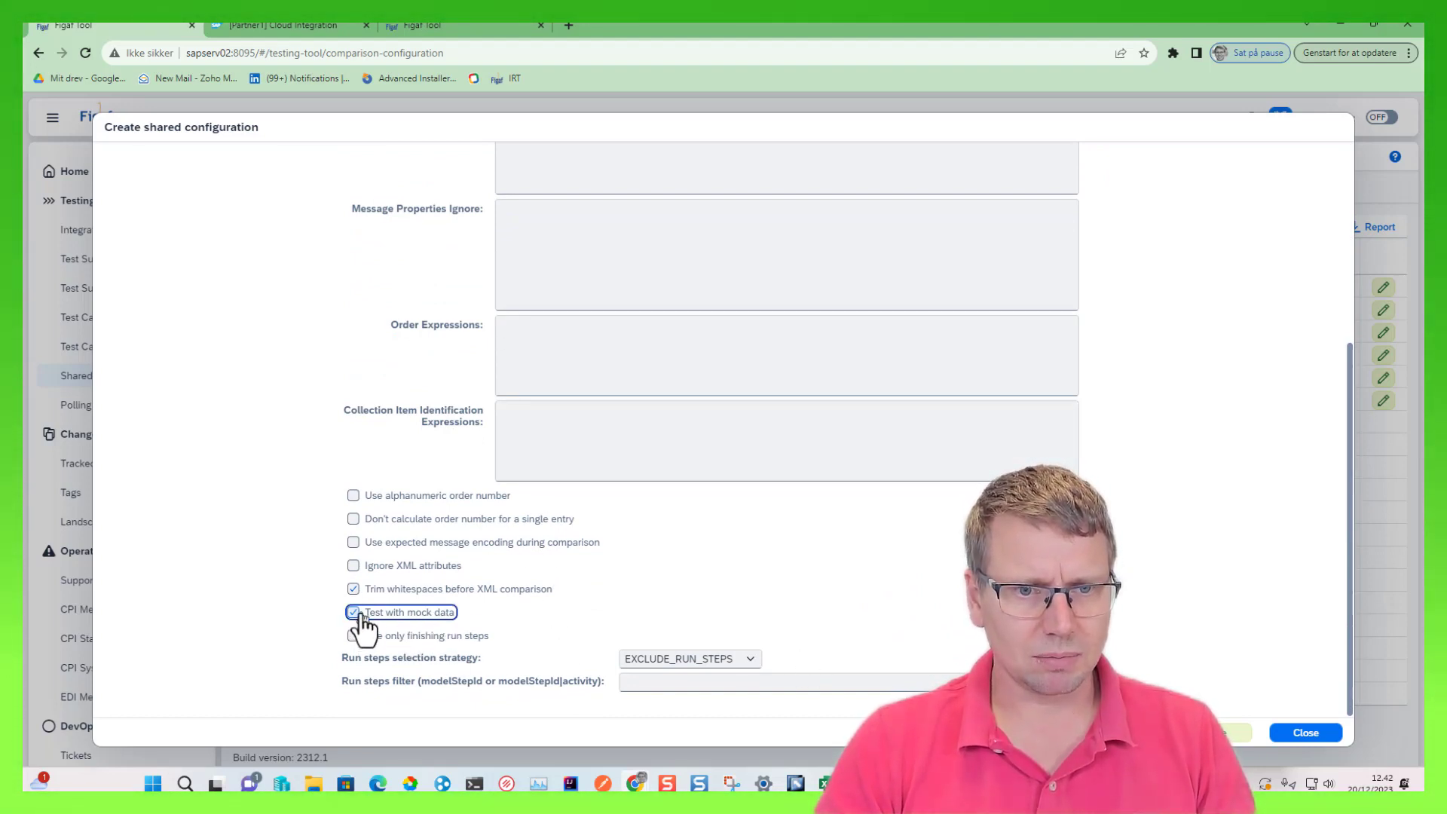
{"action": "scroll", "coordinate": [258, 496], "scroll_direction": "up", "scroll_amount": 3}
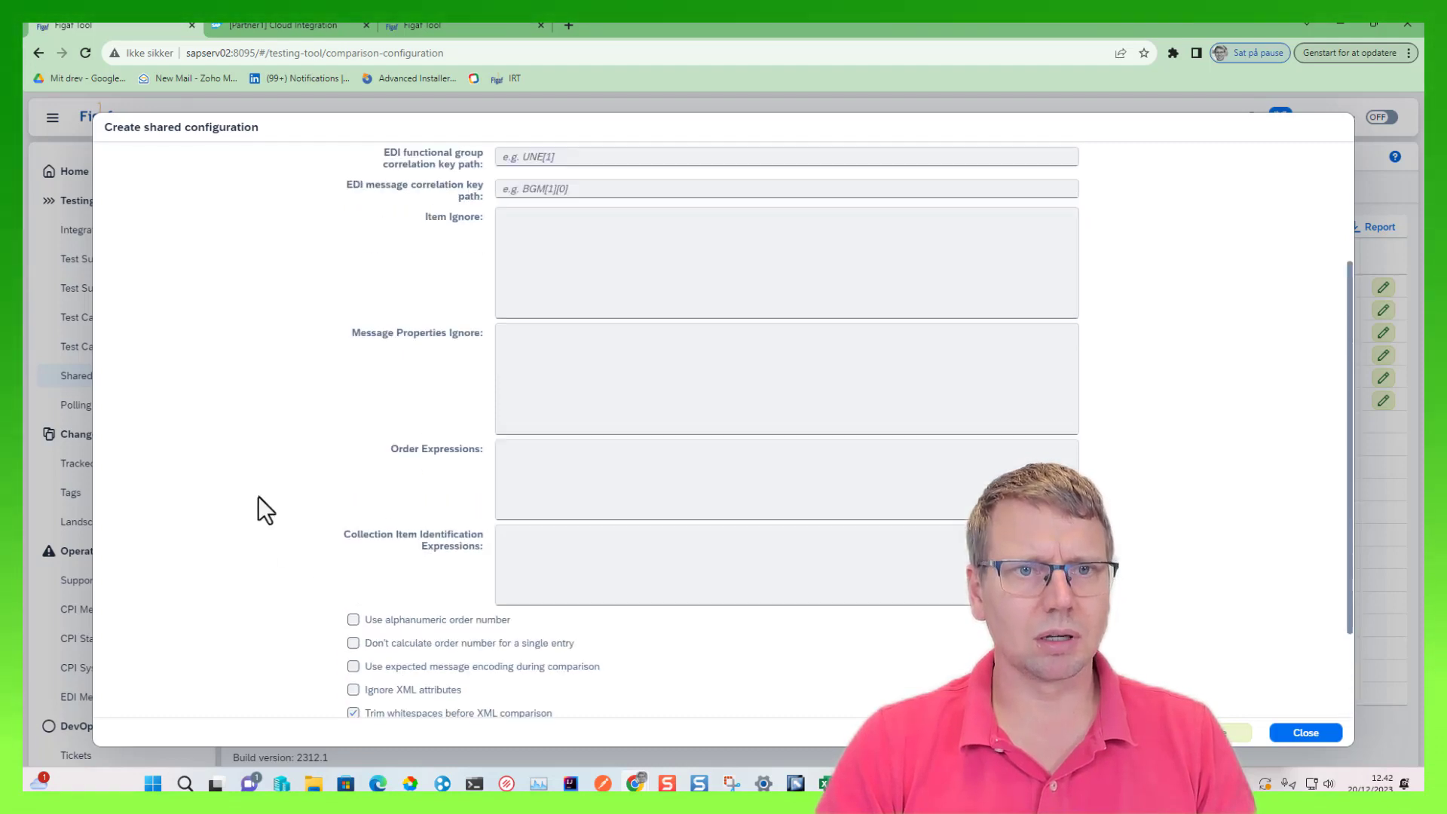
{"action": "scroll", "coordinate": [259, 496], "scroll_direction": "down", "scroll_amount": 3}
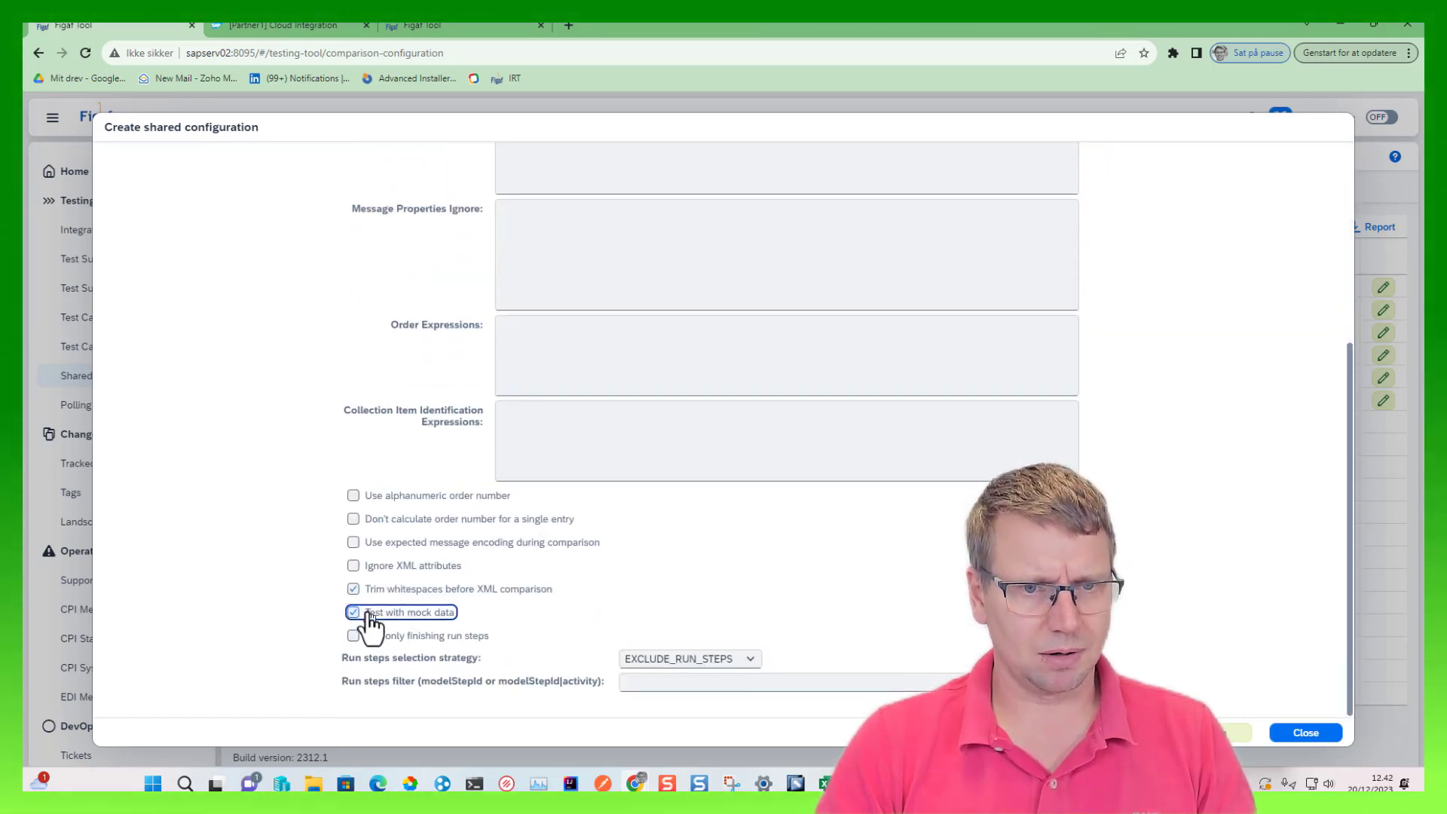
{"action": "left_click", "coordinate": [356, 617]}
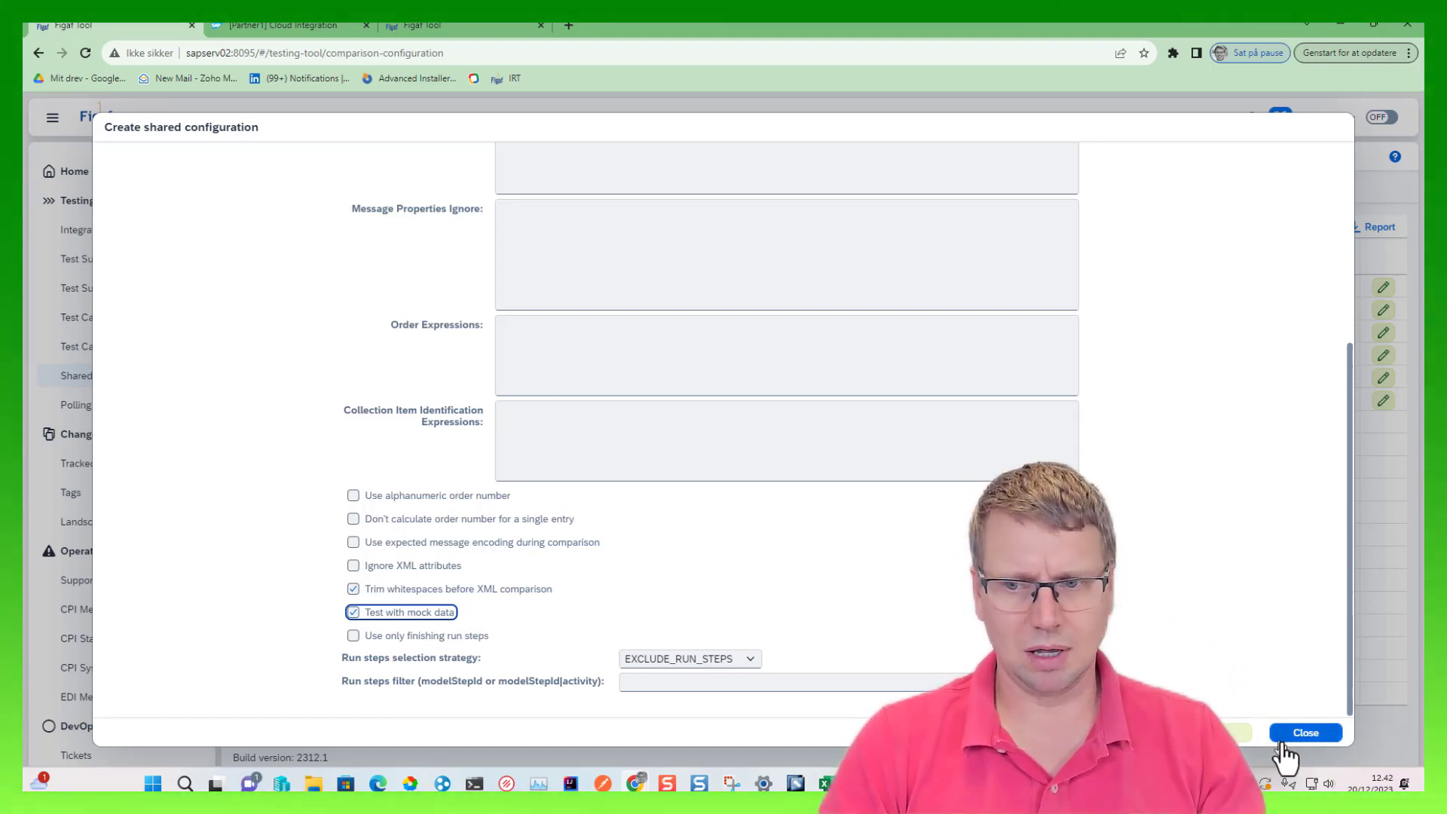
{"action": "left_click", "coordinate": [1237, 734]}
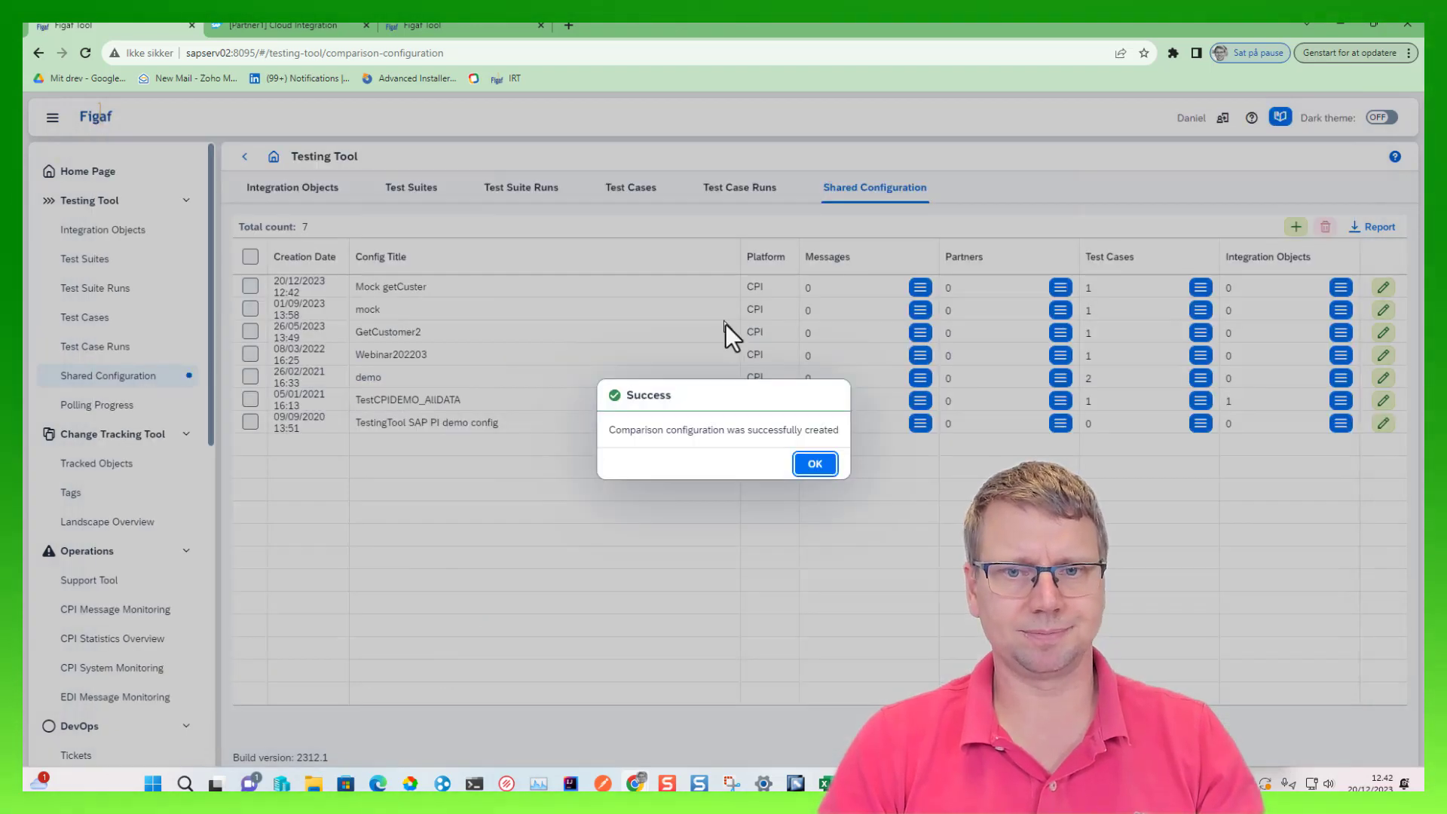
{"action": "left_click", "coordinate": [811, 463]}
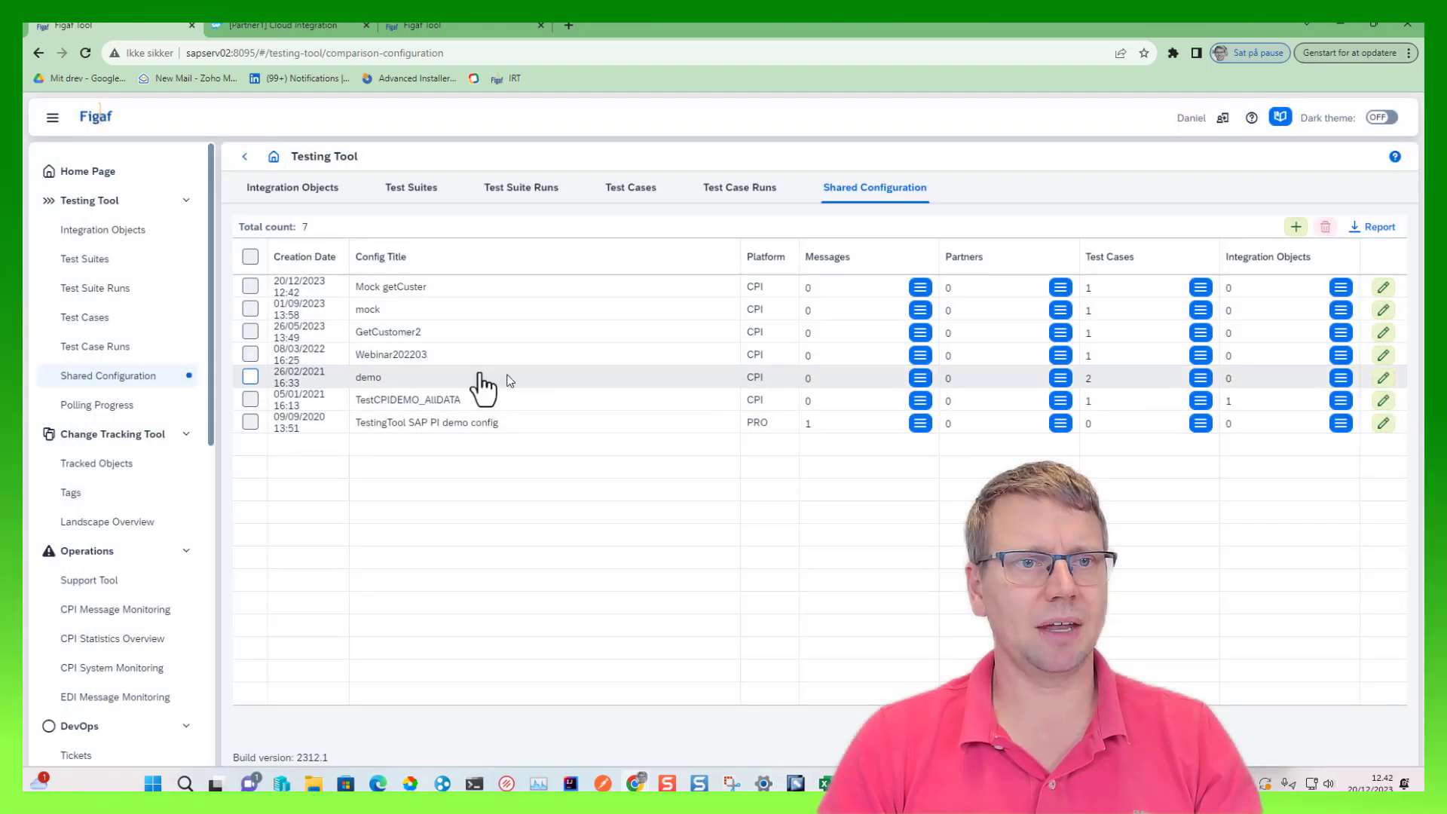
- Run the GetCustomersOrder2 test case "for mock demo" with message Demo1130 and open the new run's results
{"action": "left_click", "coordinate": [111, 326]}
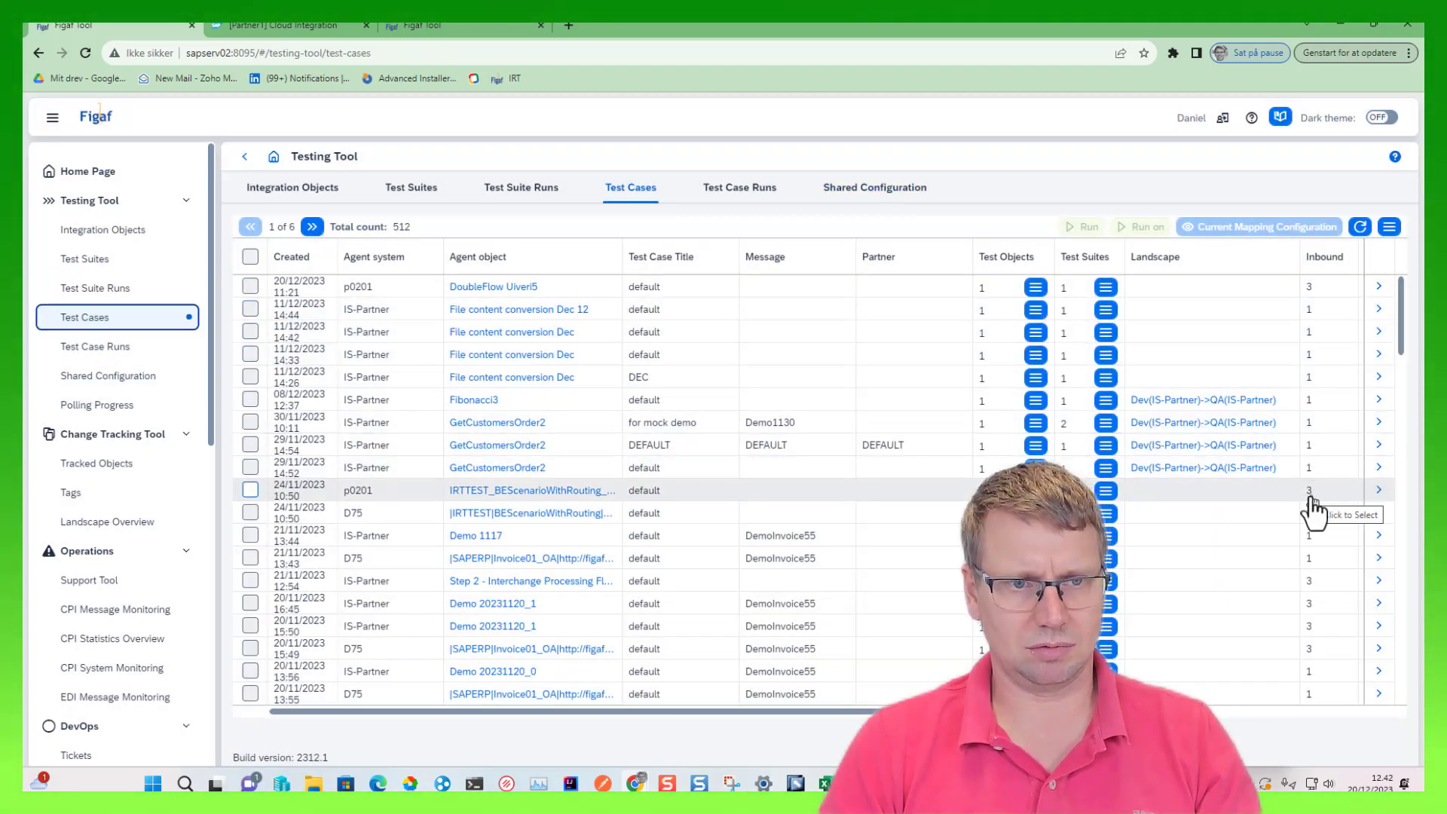
{"action": "left_click", "coordinate": [1379, 422]}
{"action": "left_click", "coordinate": [705, 188]}
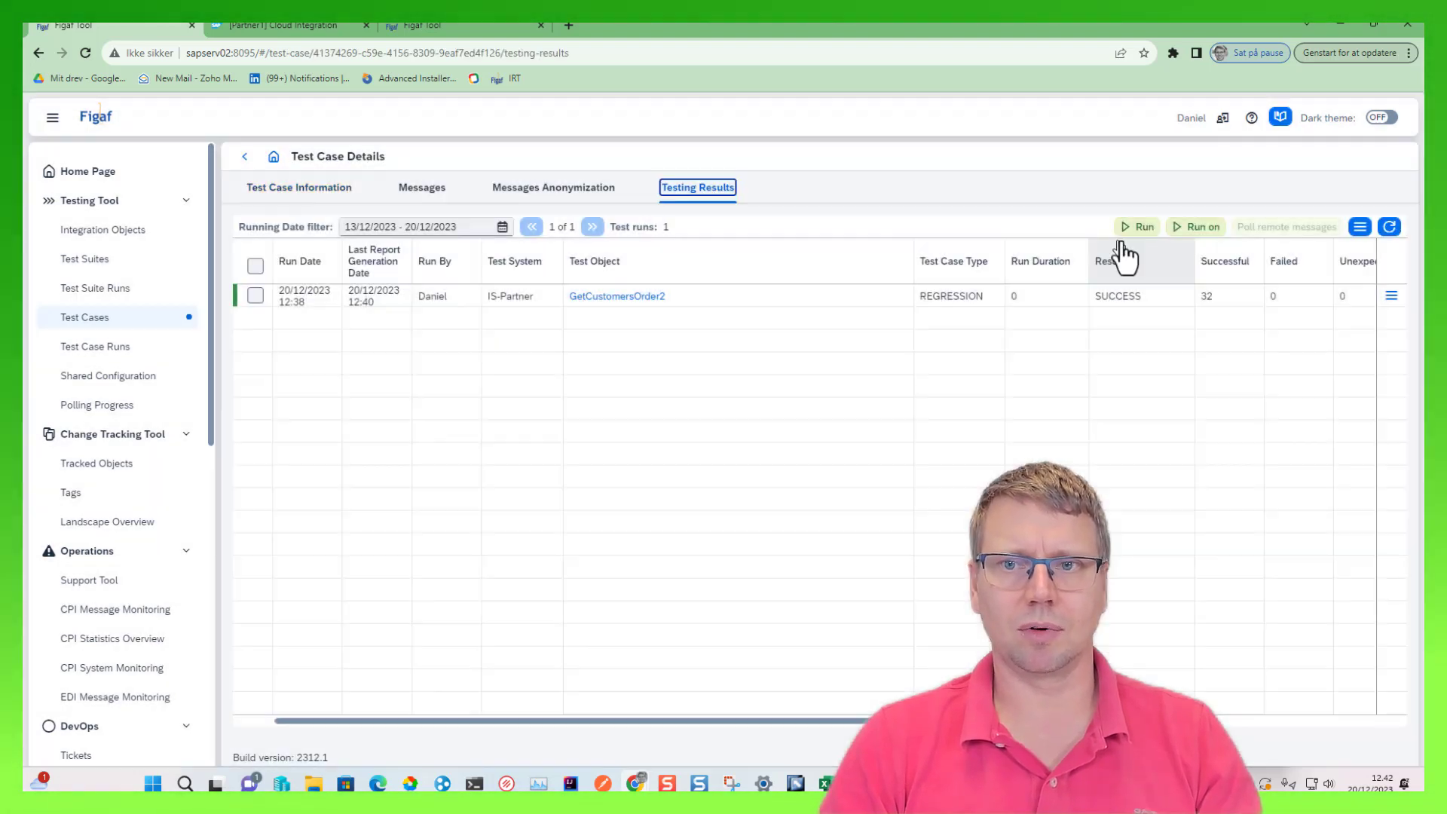
{"action": "left_click", "coordinate": [1131, 227]}
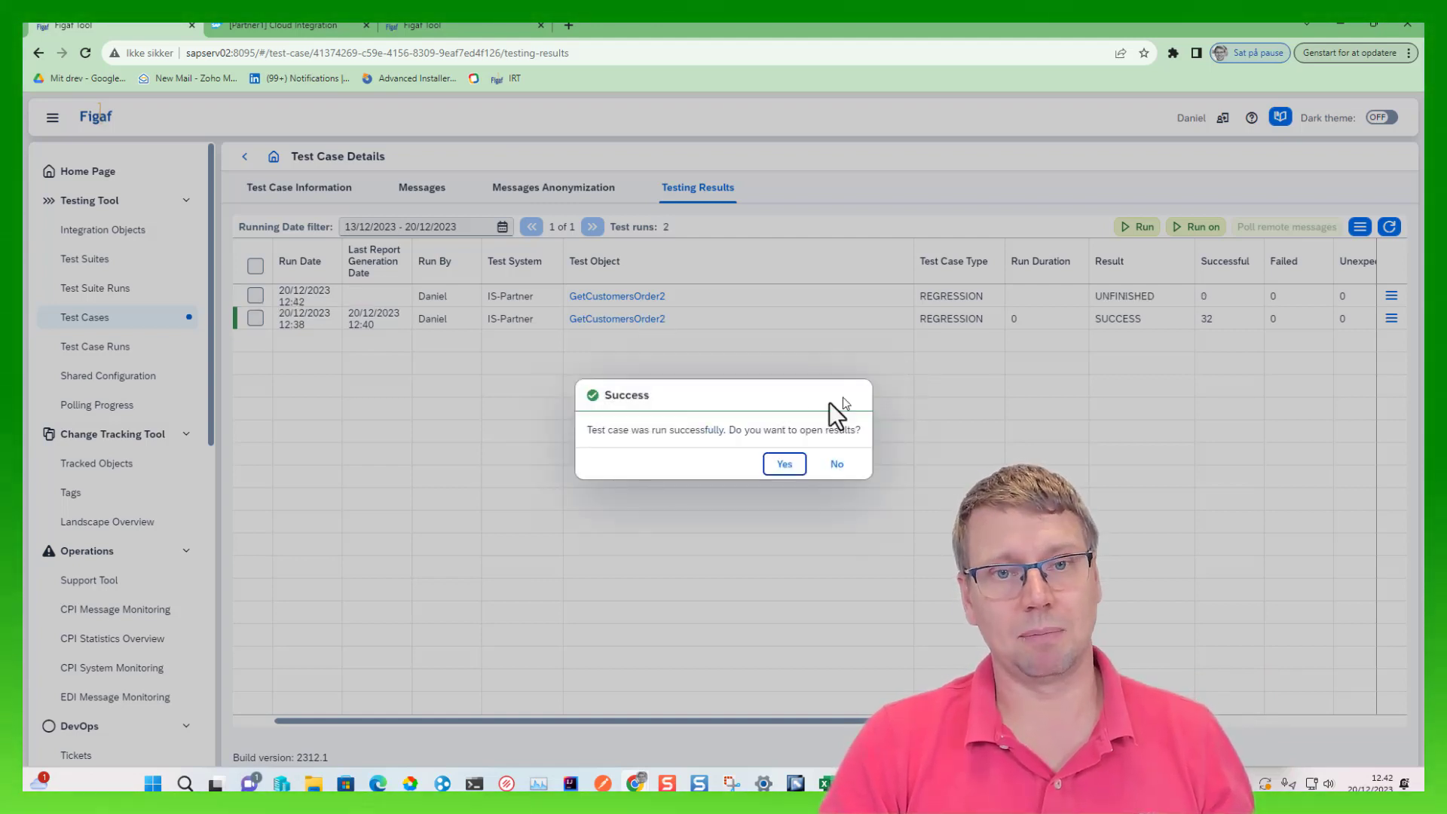
{"action": "left_click", "coordinate": [783, 465]}
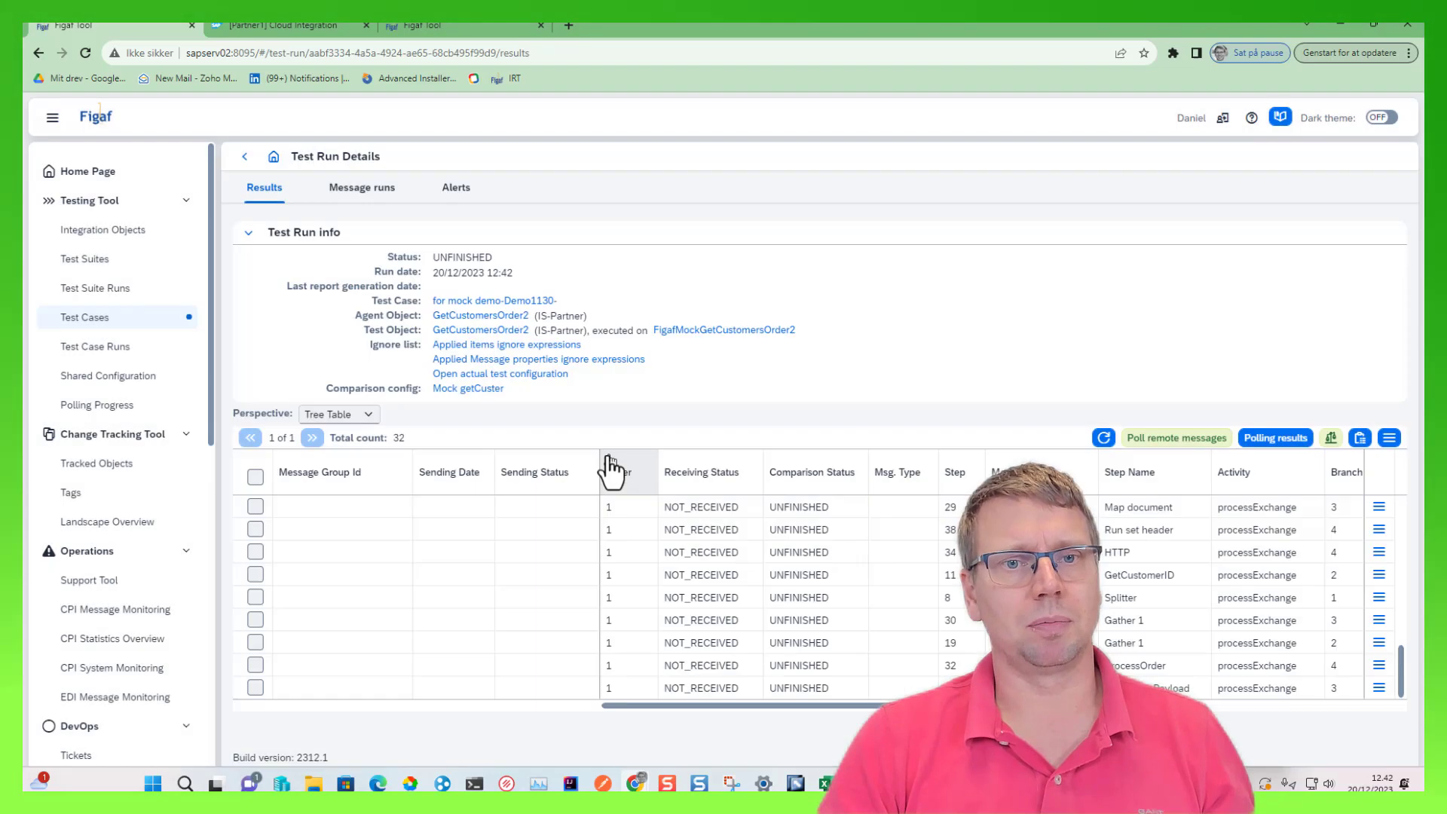
- Open the generated FigafMockGetCustomersOrder2 flow and examine the connection details of the HTTP channel from Request Reply 1
{"action": "left_click", "coordinate": [685, 332]}
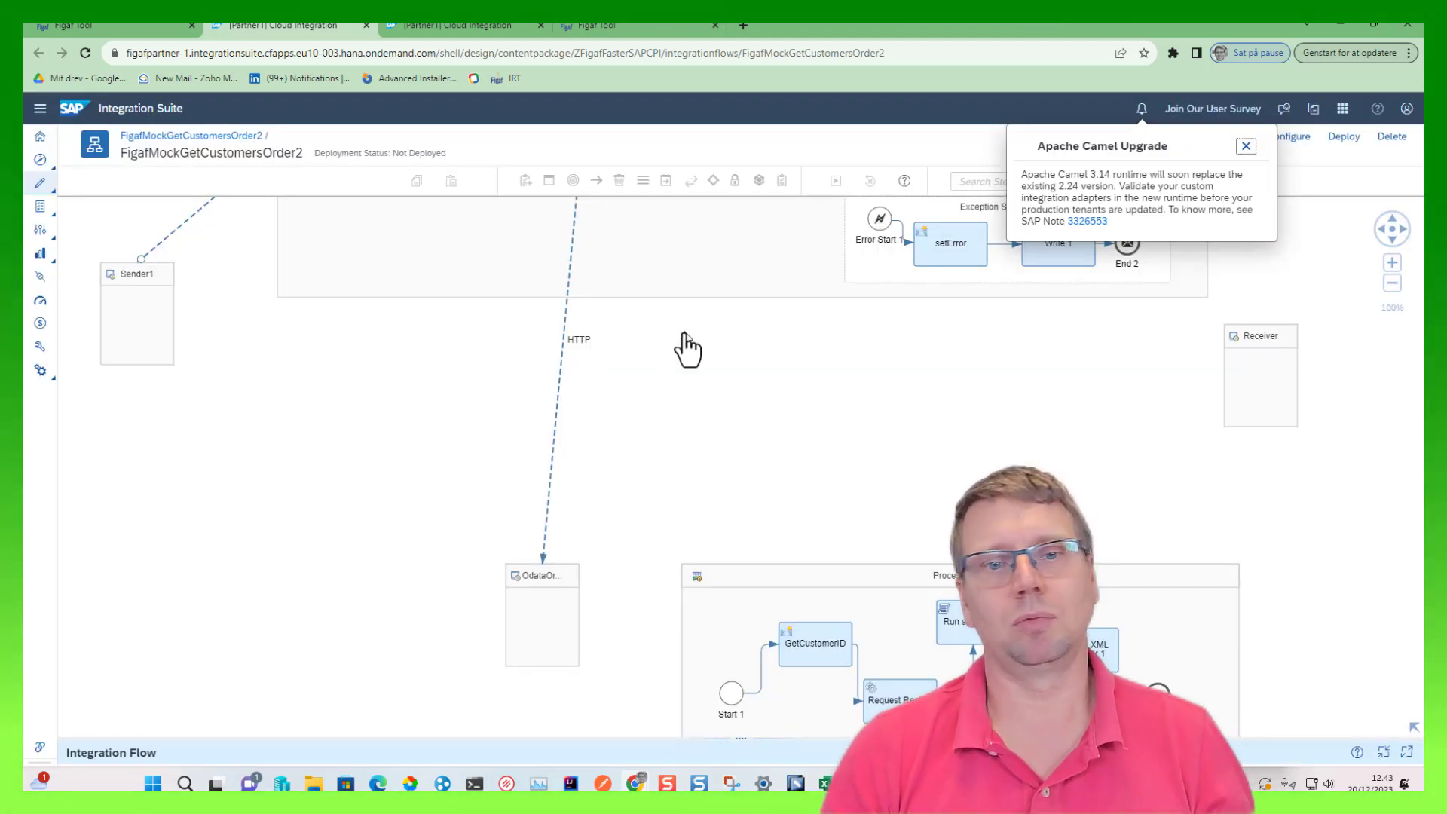
{"action": "left_click_drag", "start_coordinate": [644, 323], "coordinate": [709, 529]}
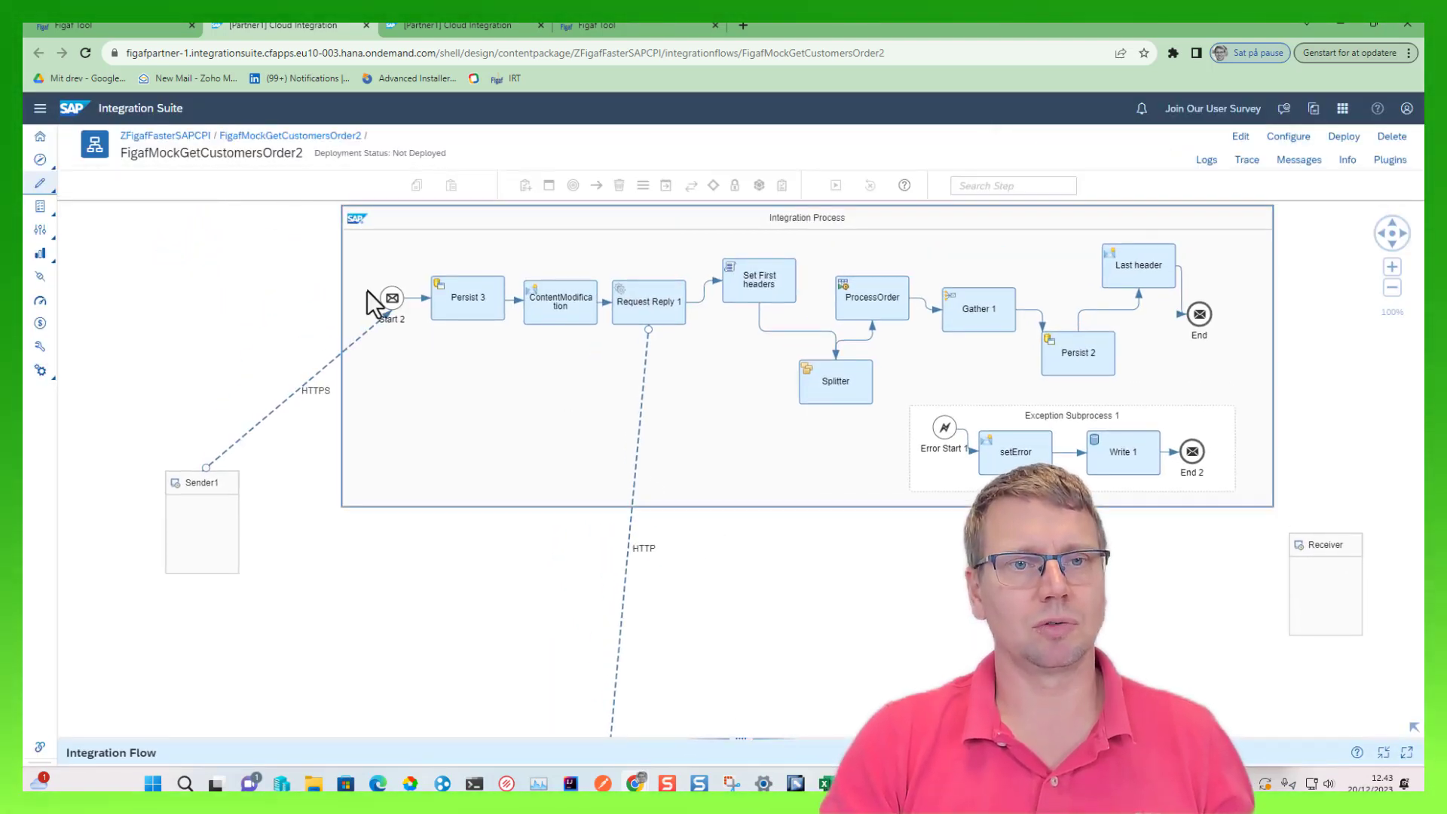
{"action": "left_click", "coordinate": [645, 392]}
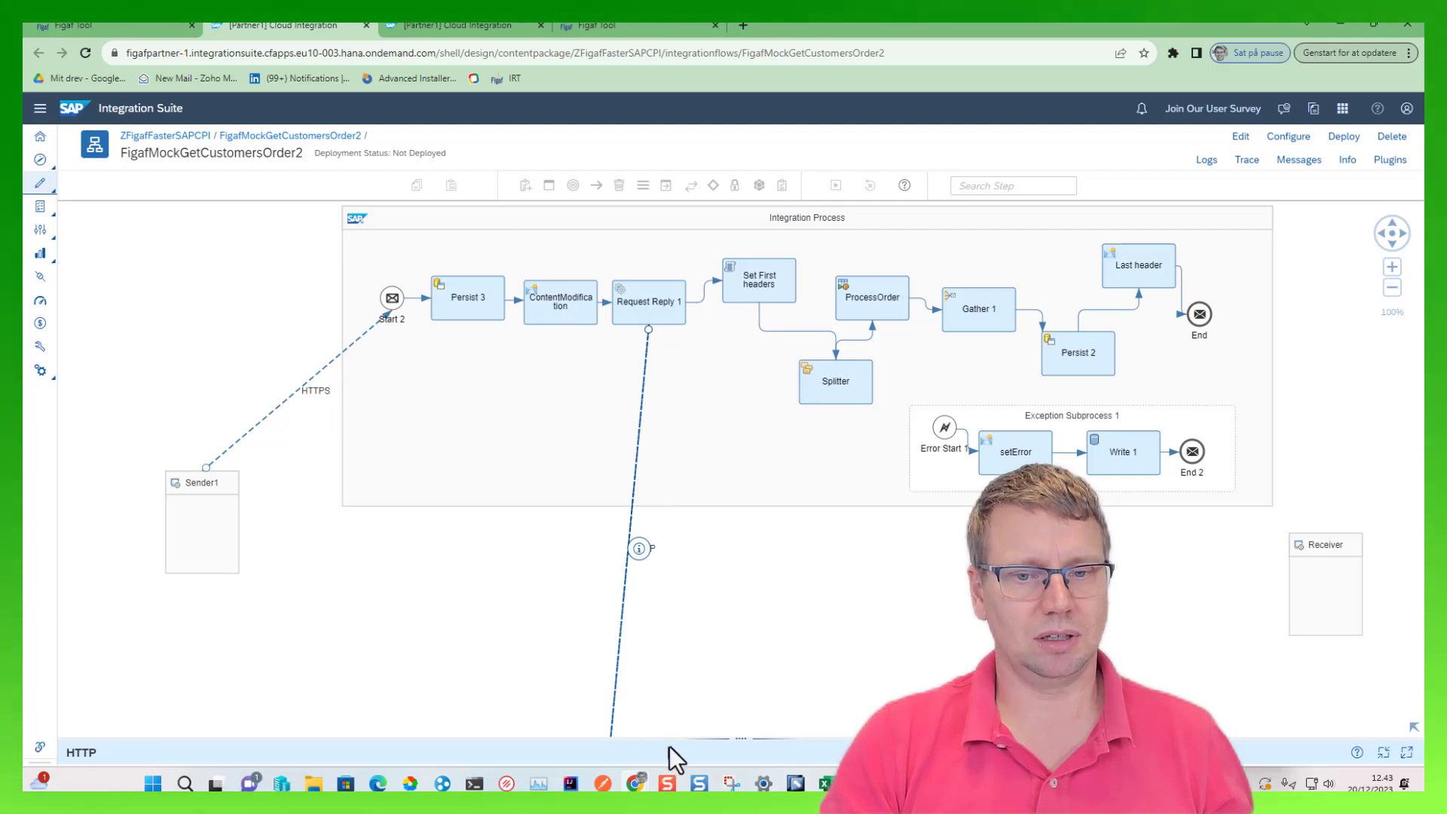
{"action": "left_click_drag", "start_coordinate": [669, 742], "coordinate": [595, 550]}
{"action": "left_click", "coordinate": [180, 618]}
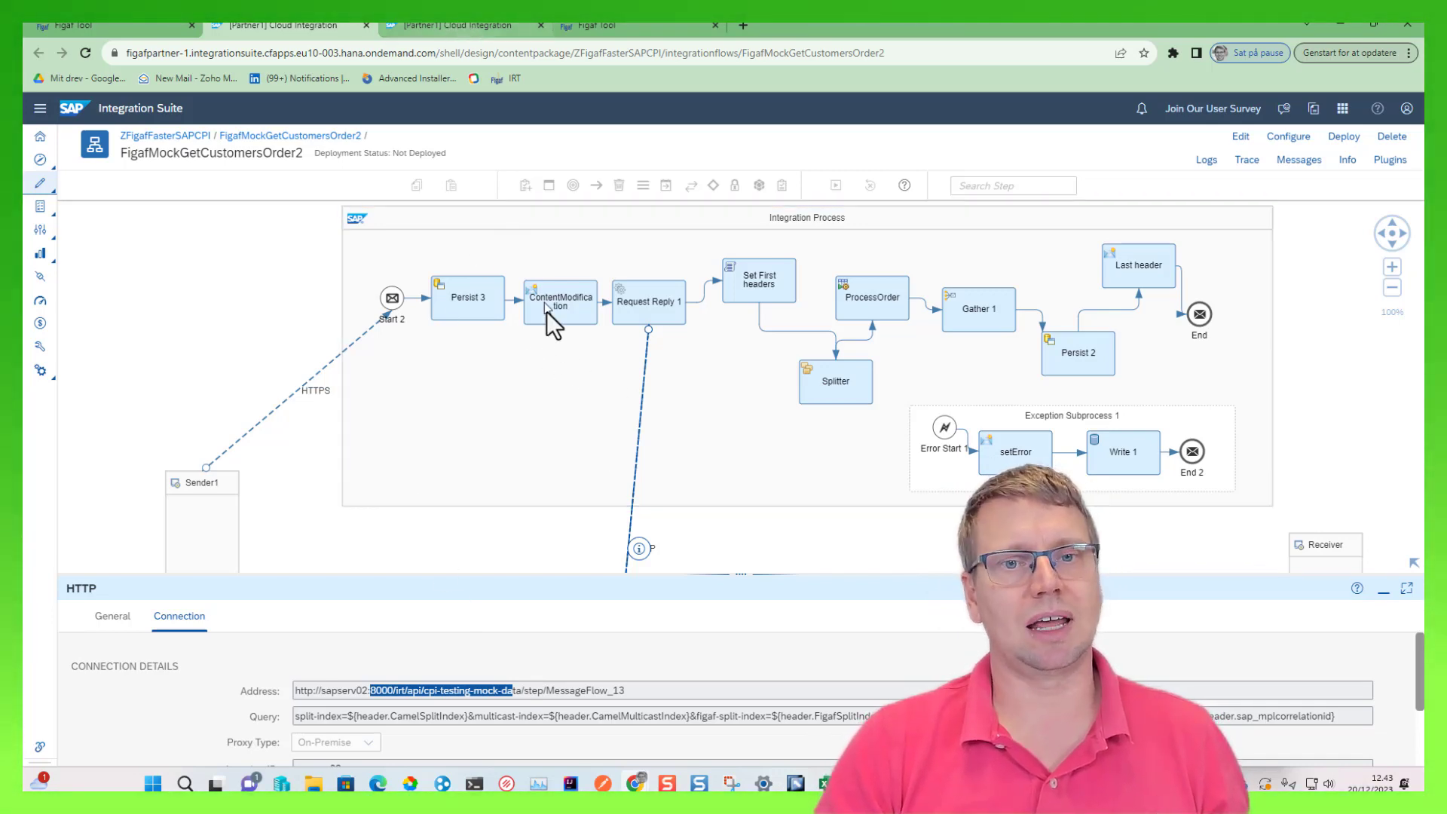
- Activate the CPI Helper's inline debugging for the latest message and inspect the body and headers before the Set First headers step
{"action": "left_click", "coordinate": [1299, 159]}
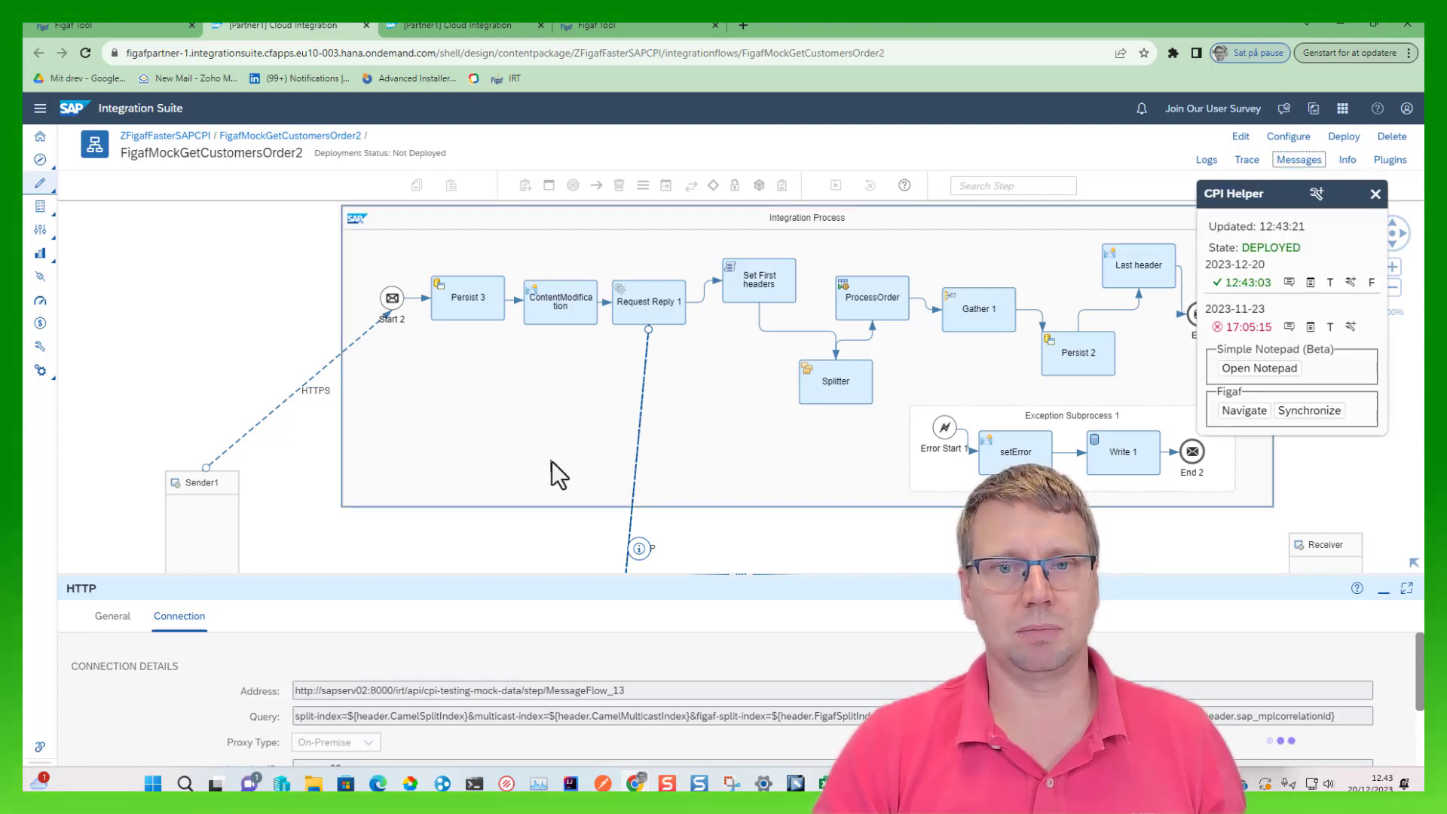
{"action": "left_click", "coordinate": [1351, 284]}
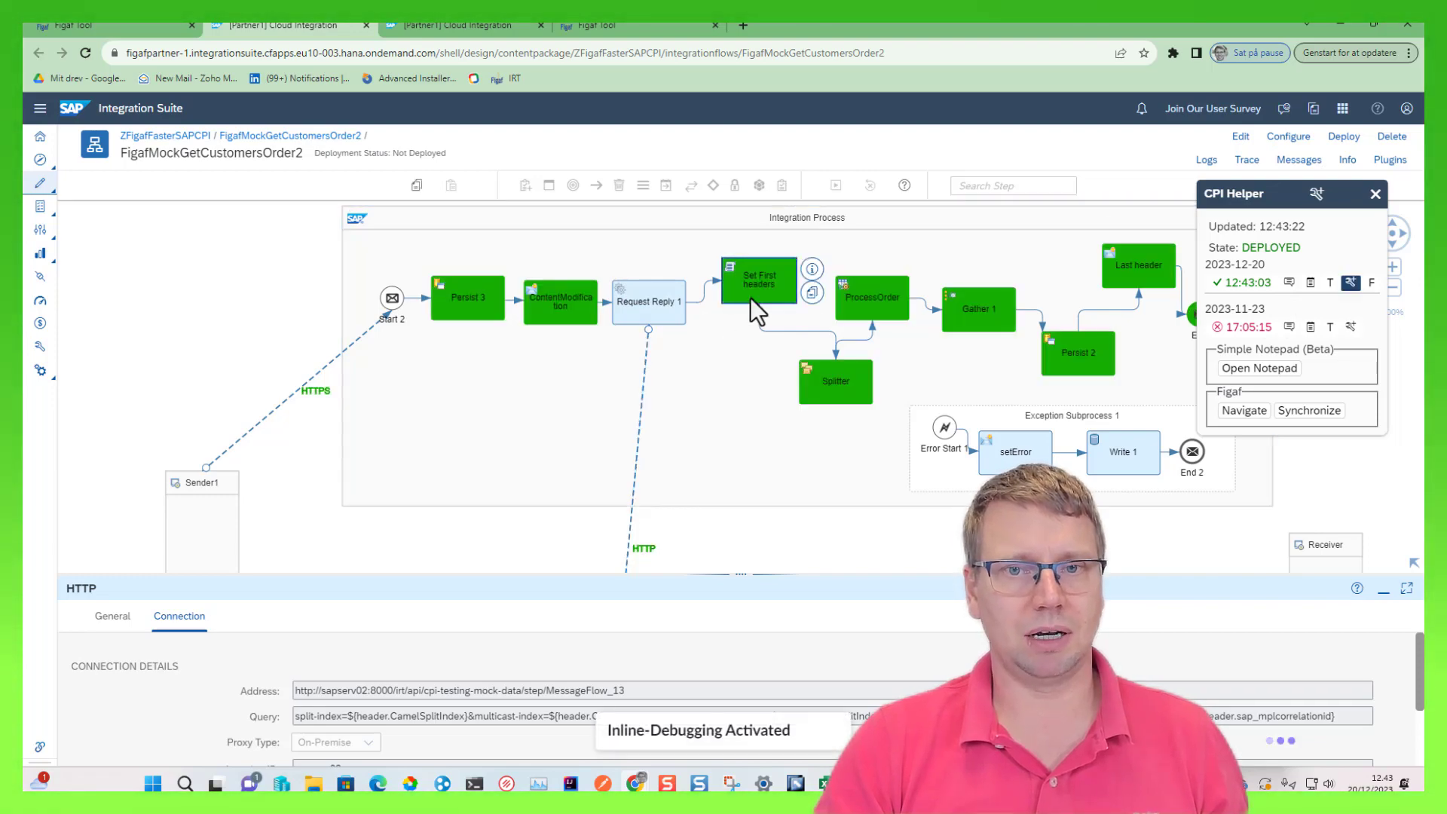
{"action": "left_click", "coordinate": [749, 297]}
{"action": "left_click", "coordinate": [218, 246]}
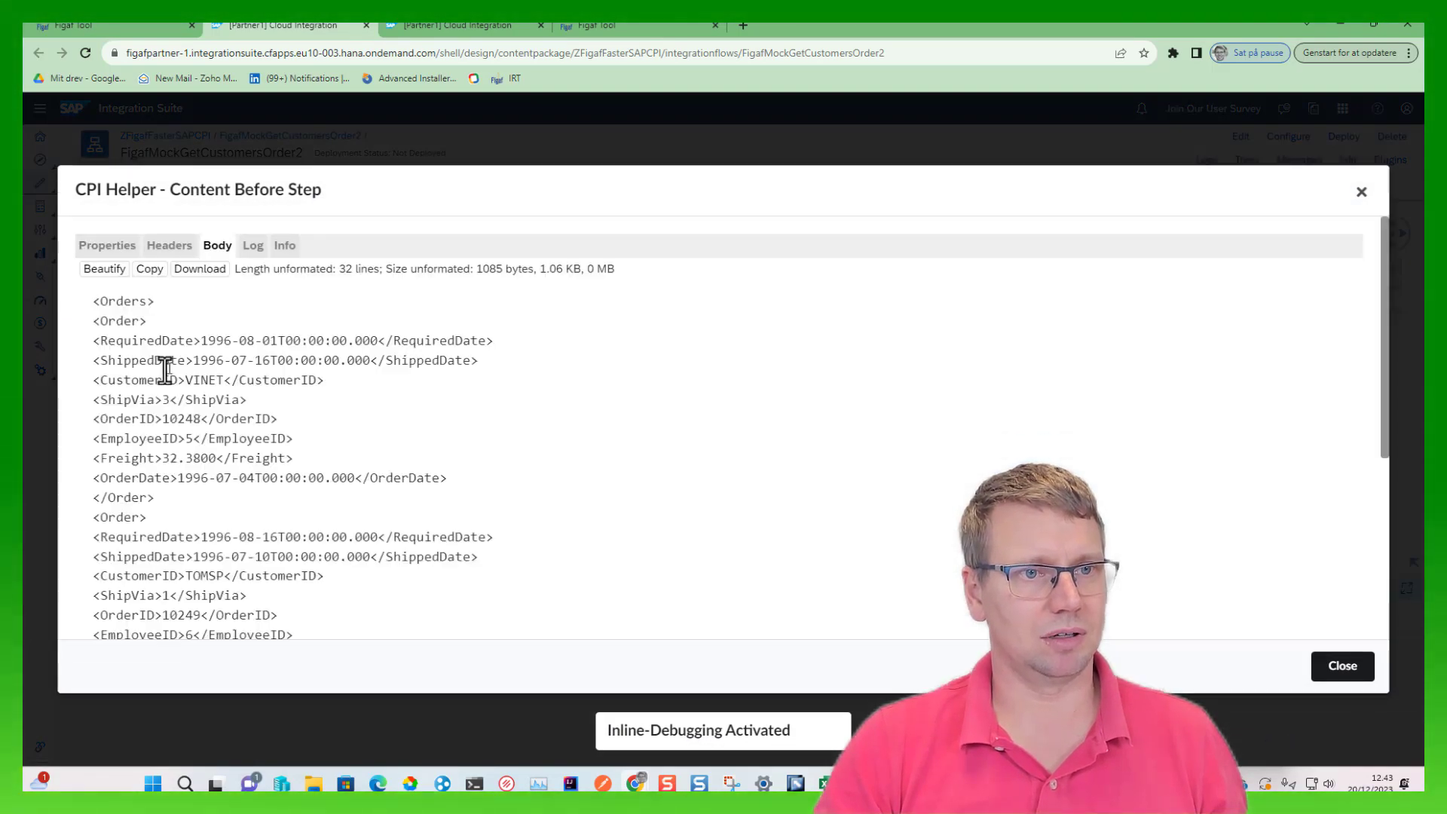
{"action": "left_click", "coordinate": [166, 248]}
{"action": "scroll", "coordinate": [159, 461], "scroll_direction": "down", "scroll_amount": 3}
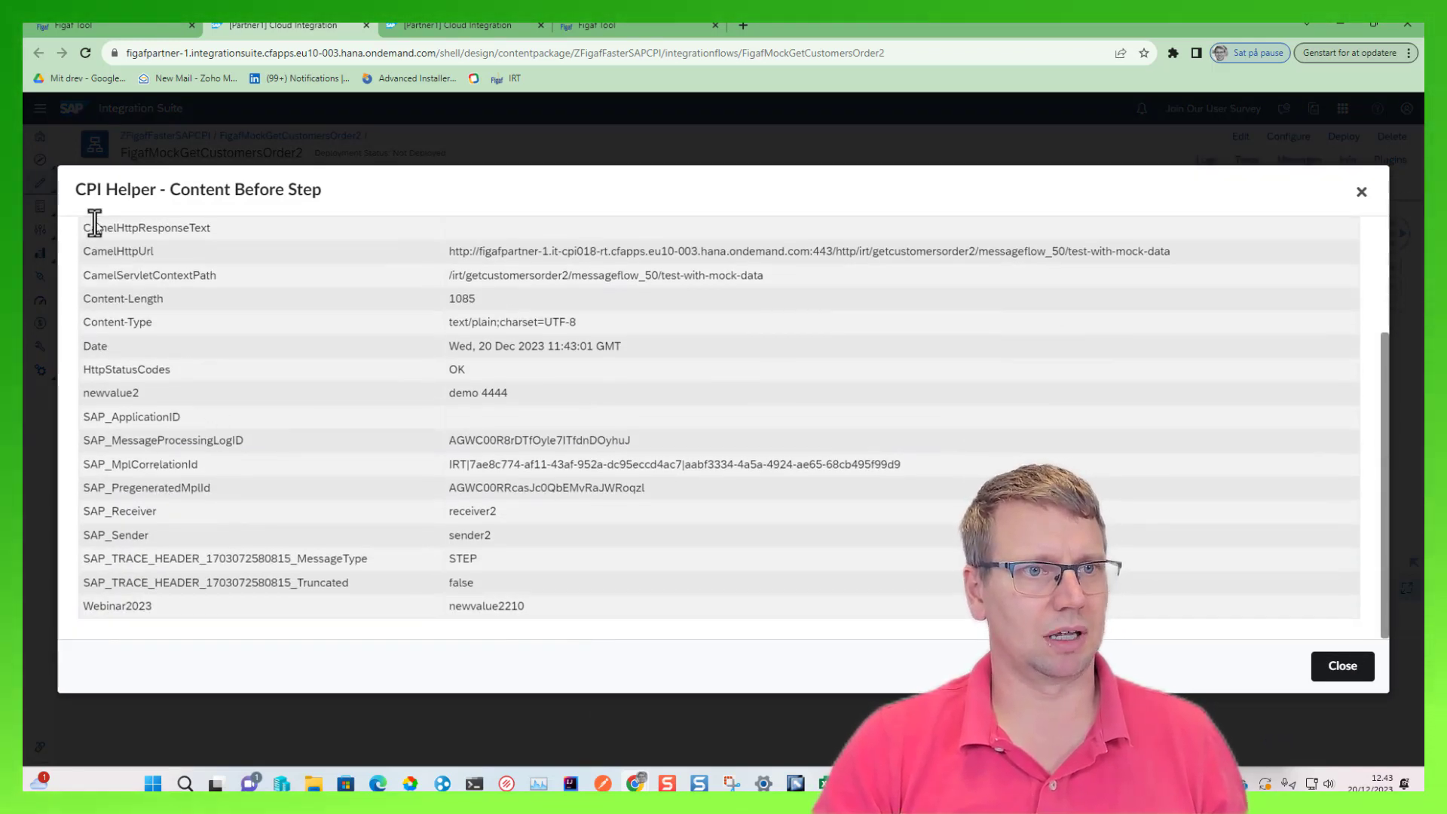
{"action": "scroll", "coordinate": [1128, 647], "scroll_direction": "up", "scroll_amount": 5}
{"action": "left_click", "coordinate": [1336, 676]}
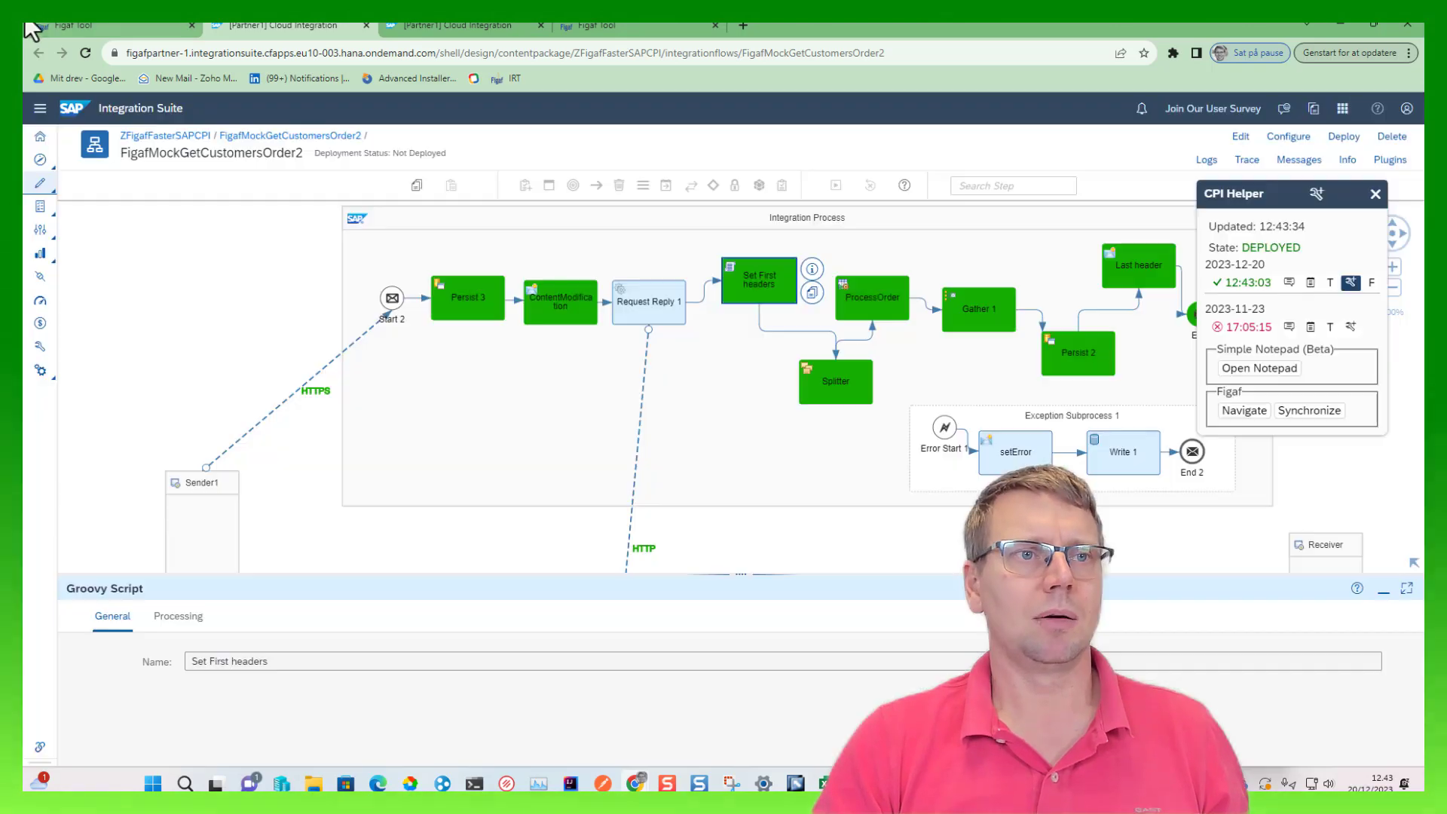
- Switch back to Figaf's test run details and refresh the results
{"action": "left_click", "coordinate": [45, 25]}
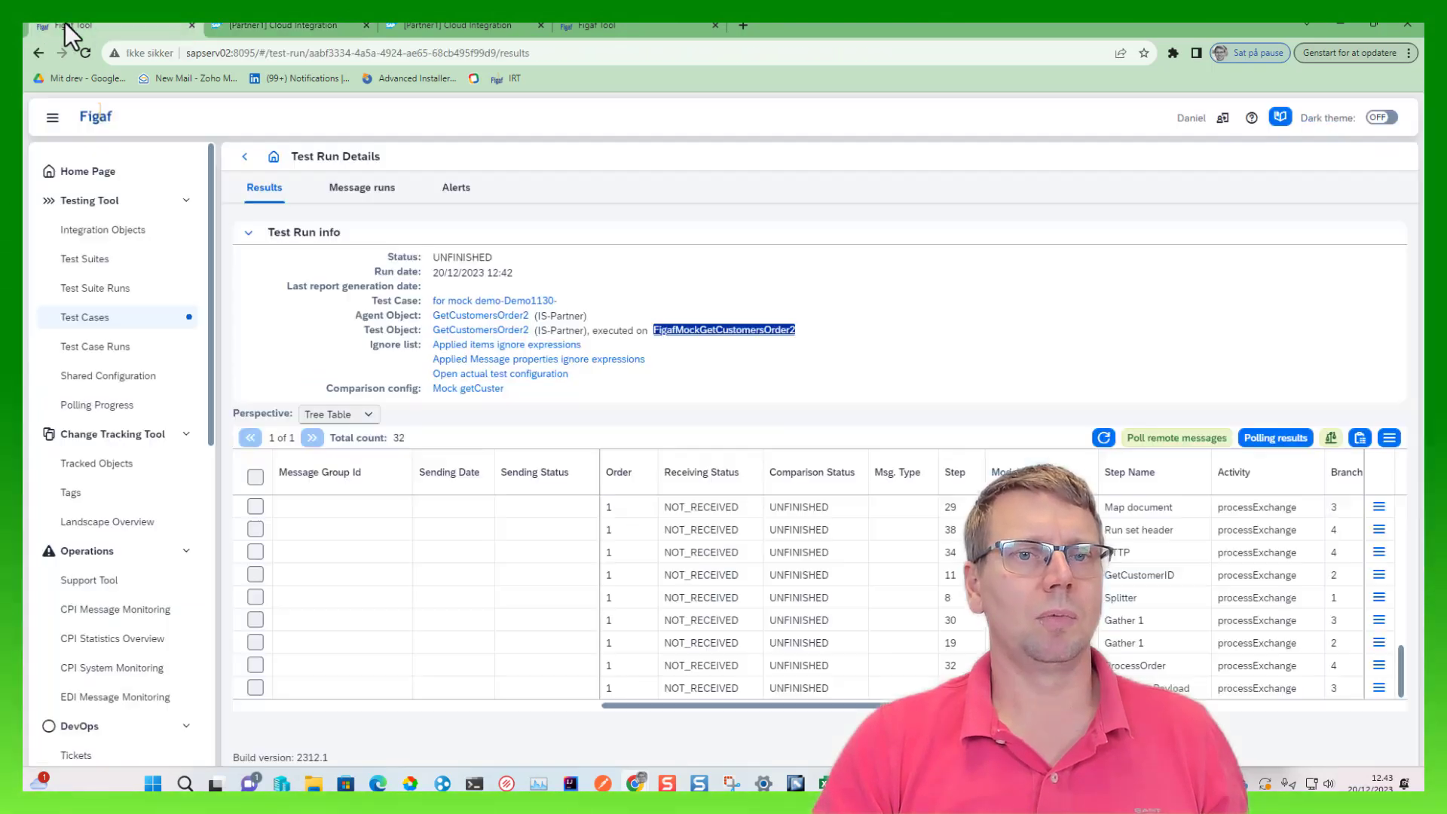
{"action": "left_click", "coordinate": [1105, 438]}
{"action": "scroll", "coordinate": [560, 627], "scroll_direction": "up", "scroll_amount": 3}
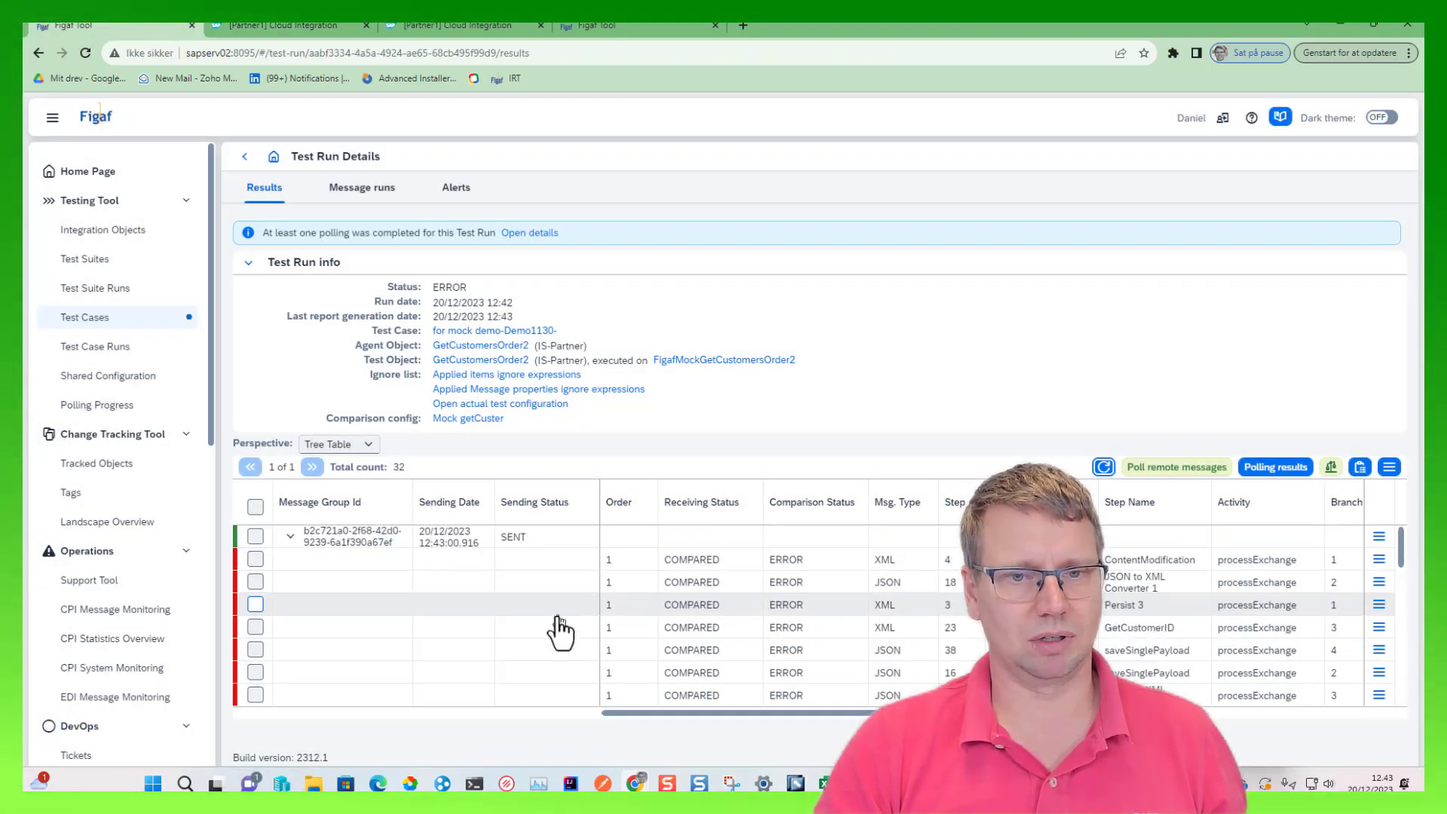
- Open the last branch 3 result's differences and add its .hasMoreRecords, SkipRecords_ and three SAP_MPL_LogLevel exchange properties to the ignore list
{"action": "scroll", "coordinate": [705, 614], "scroll_direction": "down", "scroll_amount": 10}
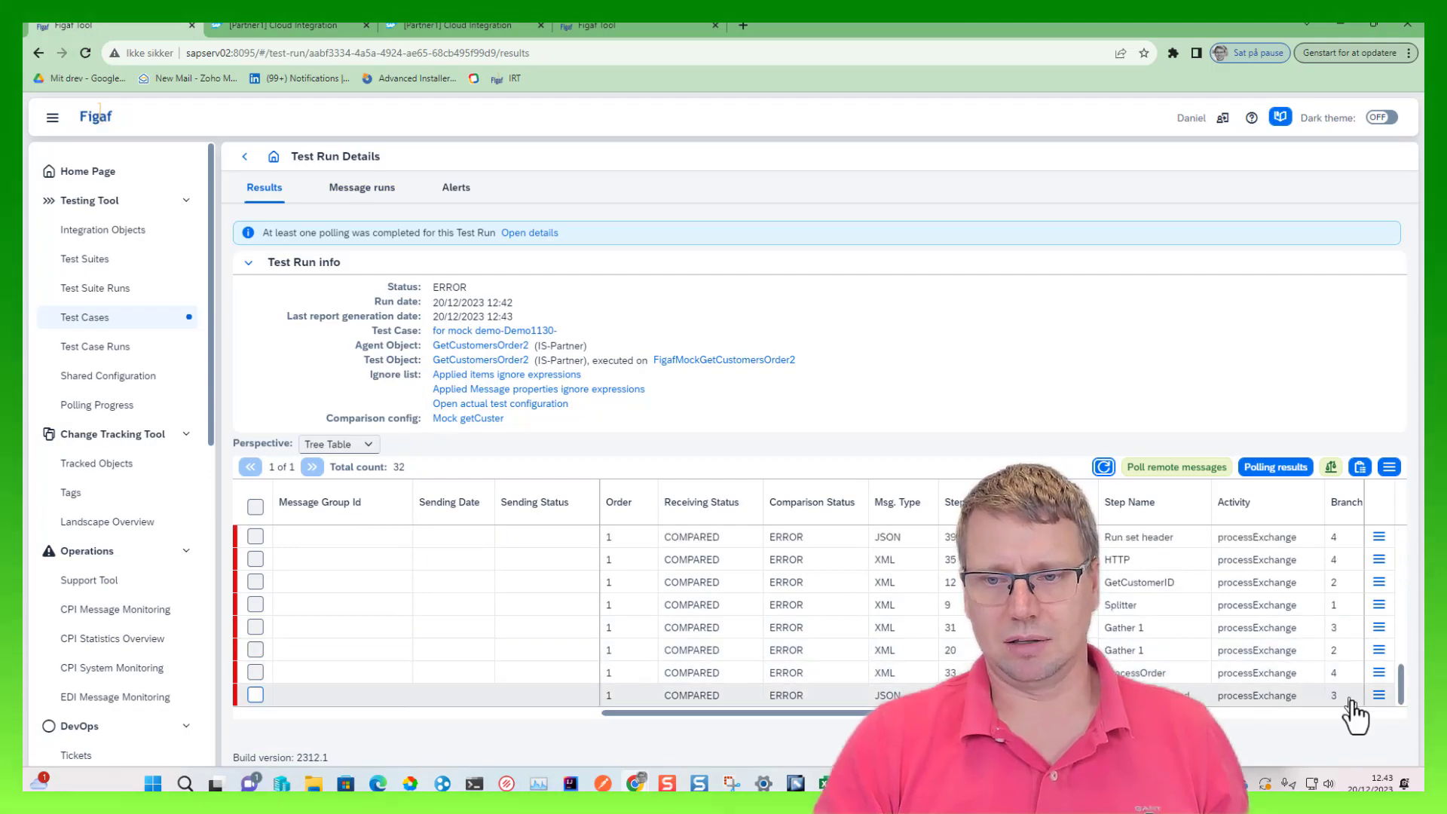
{"action": "left_click", "coordinate": [1380, 695]}
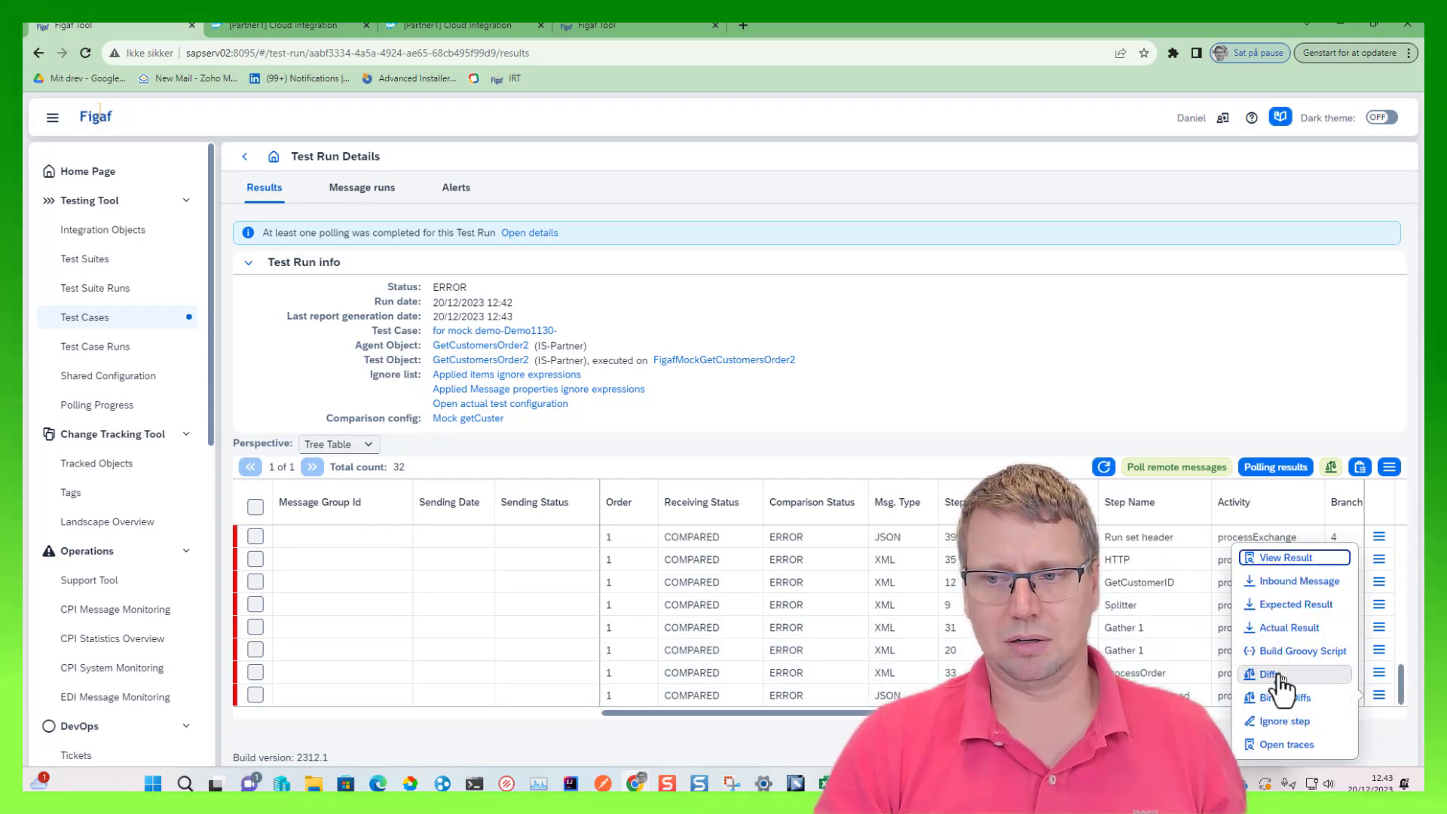
{"action": "left_click", "coordinate": [1274, 674]}
{"action": "scroll", "coordinate": [313, 671], "scroll_direction": "down", "scroll_amount": 3}
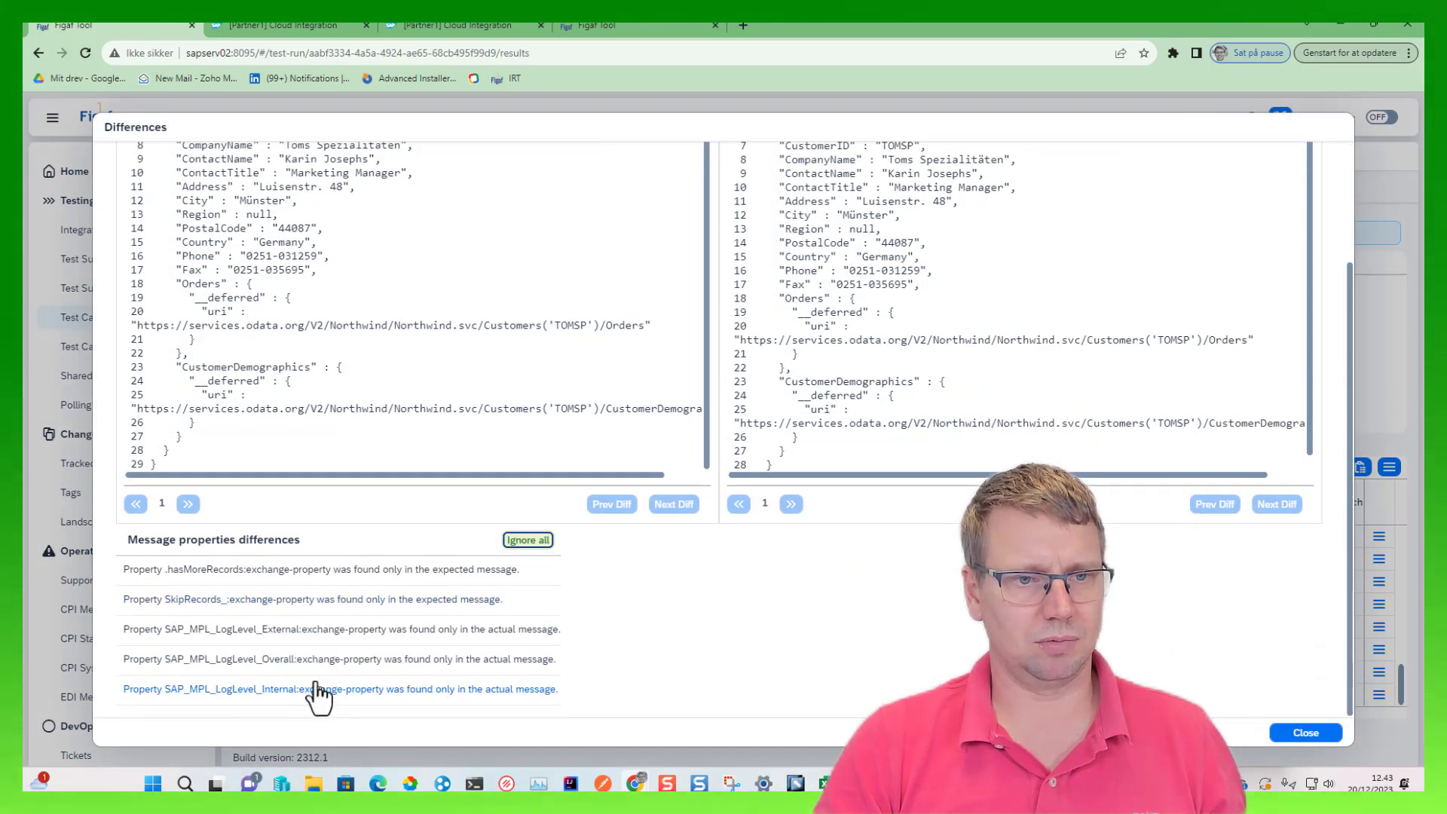
{"action": "left_click", "coordinate": [528, 539]}
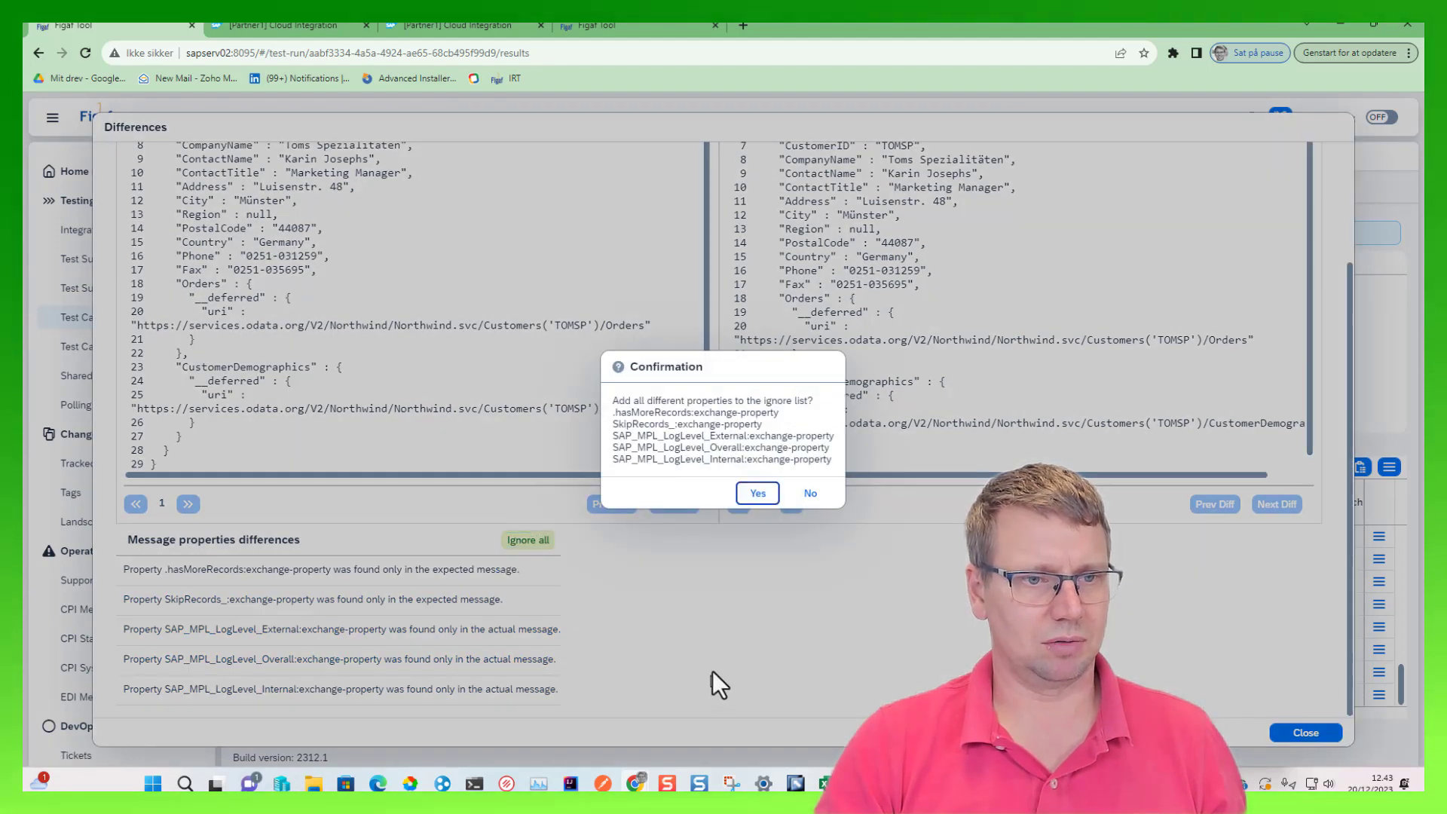
{"action": "left_click", "coordinate": [742, 495]}
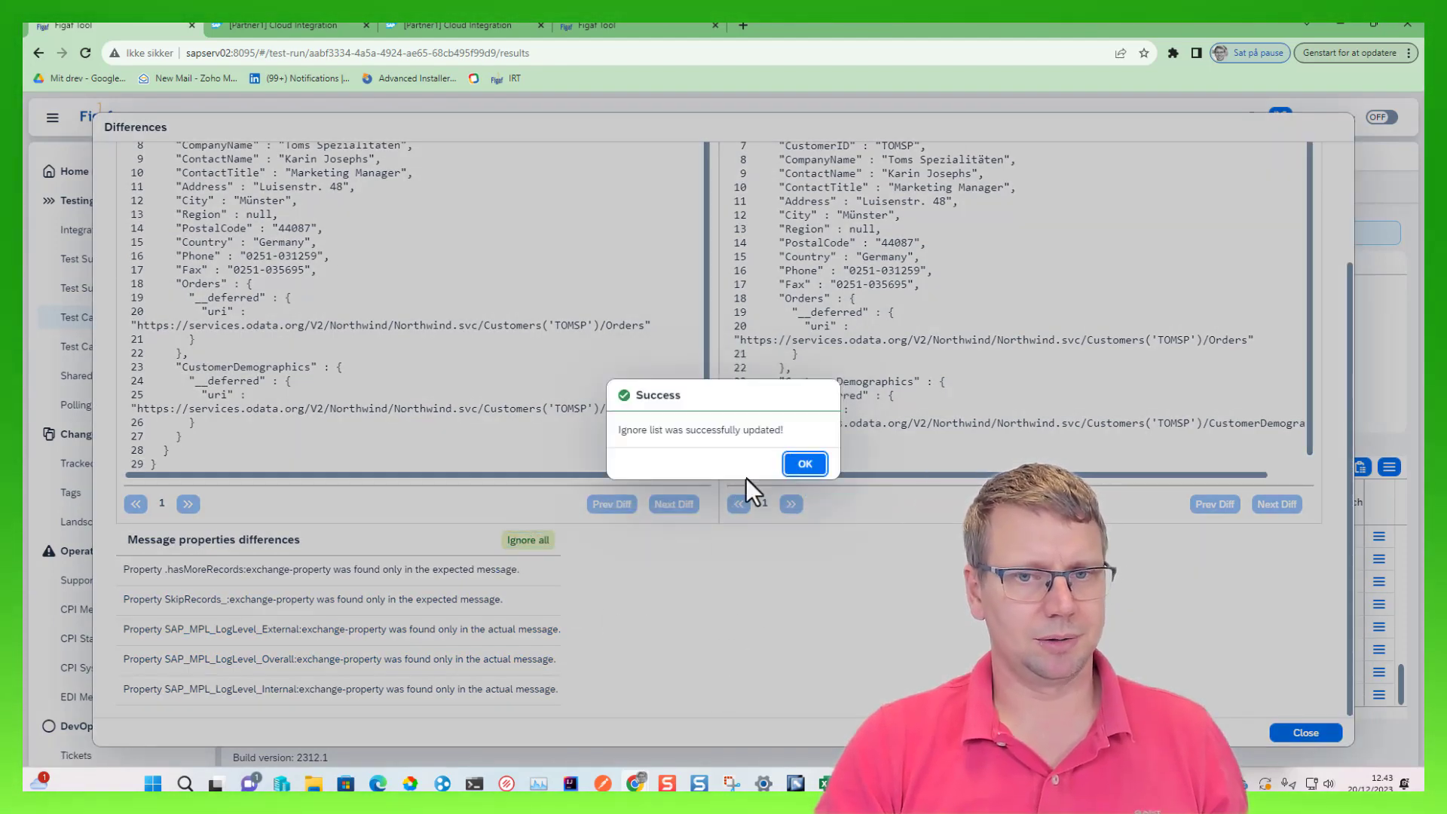
{"action": "left_click", "coordinate": [794, 469]}
{"action": "left_click", "coordinate": [1306, 733]}
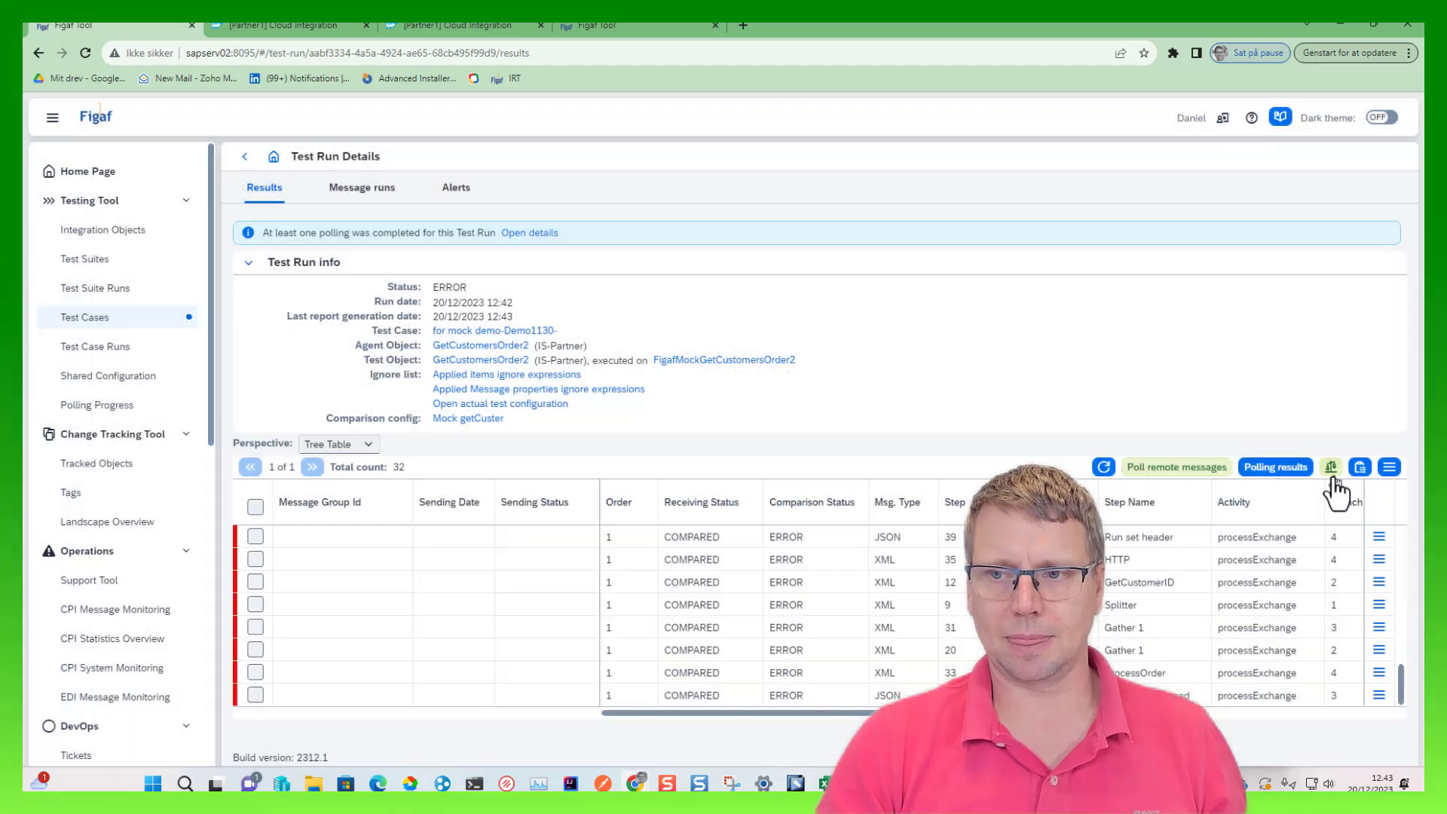
- Compare all the test run's results again and refresh the results table
{"action": "left_click", "coordinate": [1329, 468]}
{"action": "left_click", "coordinate": [784, 467]}
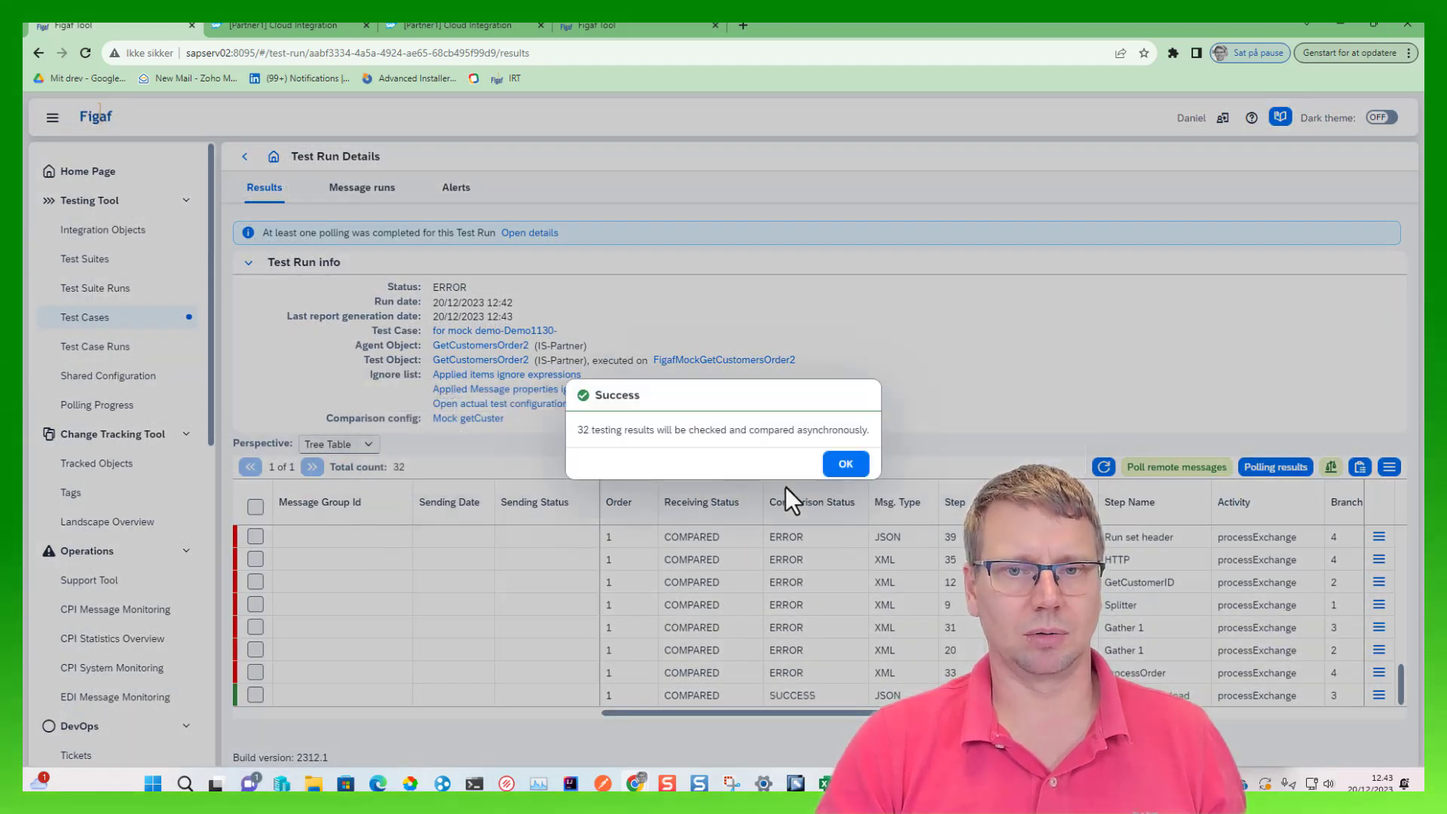
{"action": "left_click", "coordinate": [844, 471]}
{"action": "left_click", "coordinate": [1104, 467]}
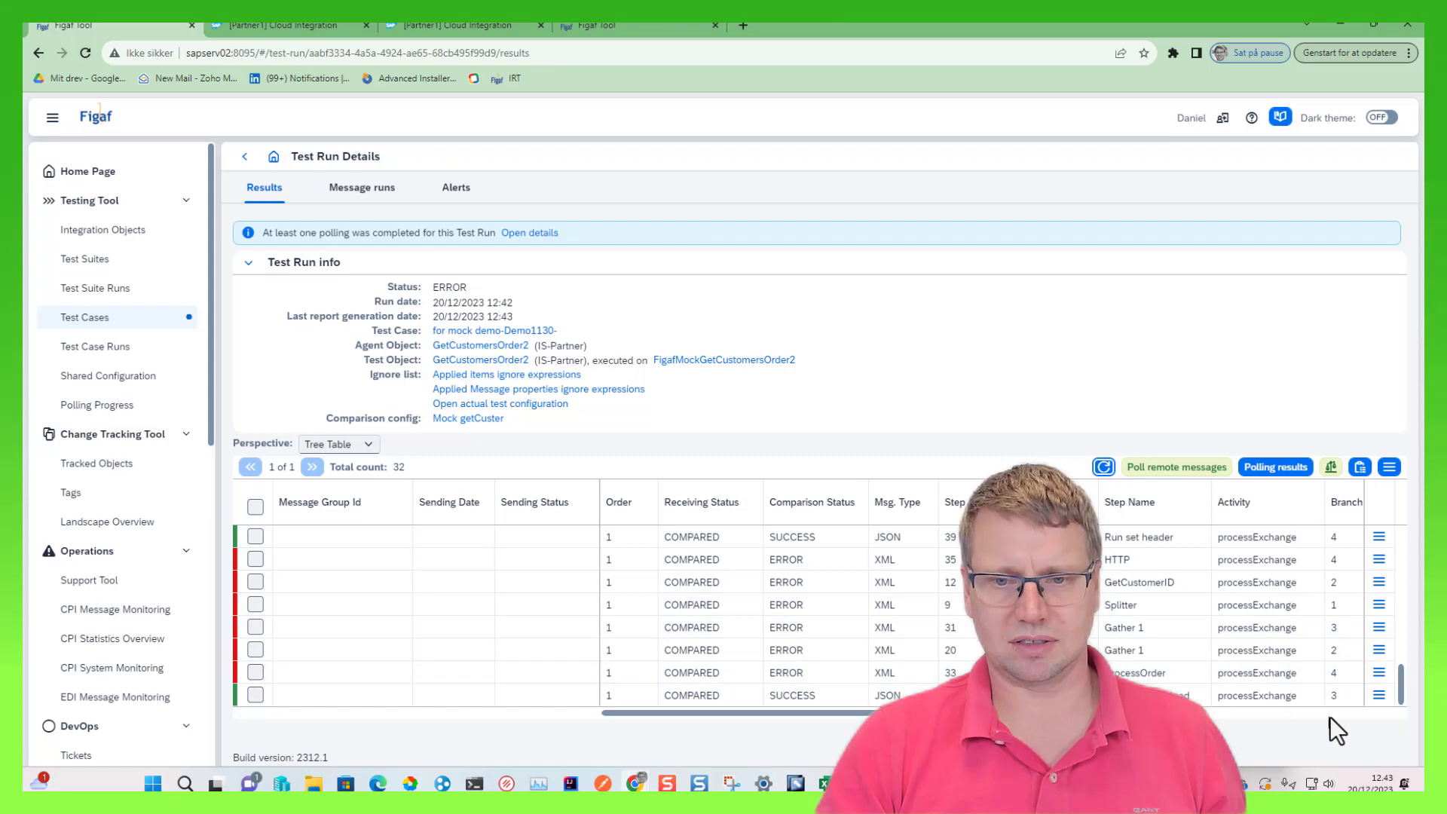
- Open the differences of the branch 4 ProcessOrder result and add the Content-Type and Date message headers to the ignore list
{"action": "left_click", "coordinate": [1378, 672]}
{"action": "left_click", "coordinate": [1274, 674]}
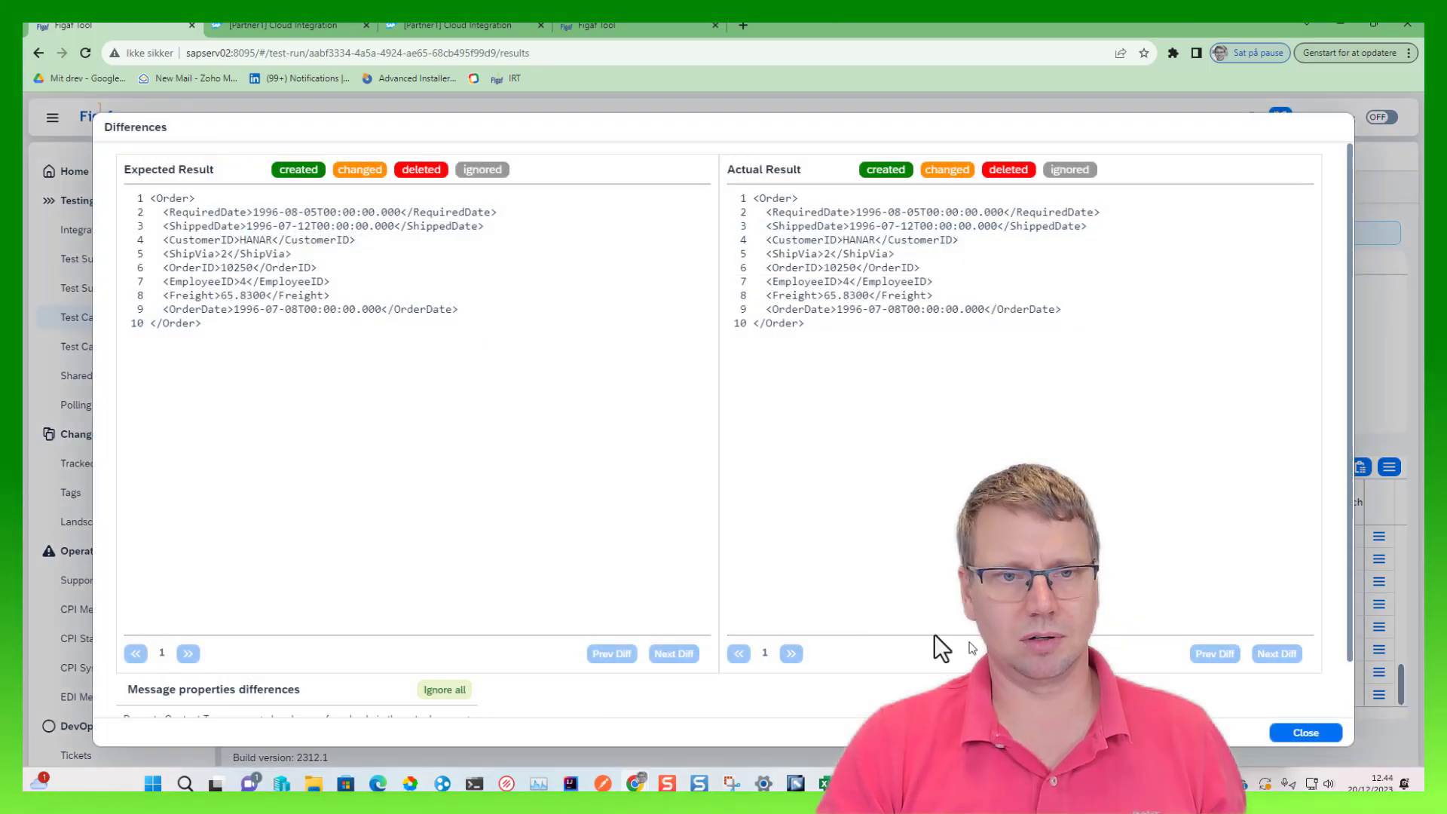
{"action": "scroll", "coordinate": [309, 678], "scroll_direction": "down", "scroll_amount": 1}
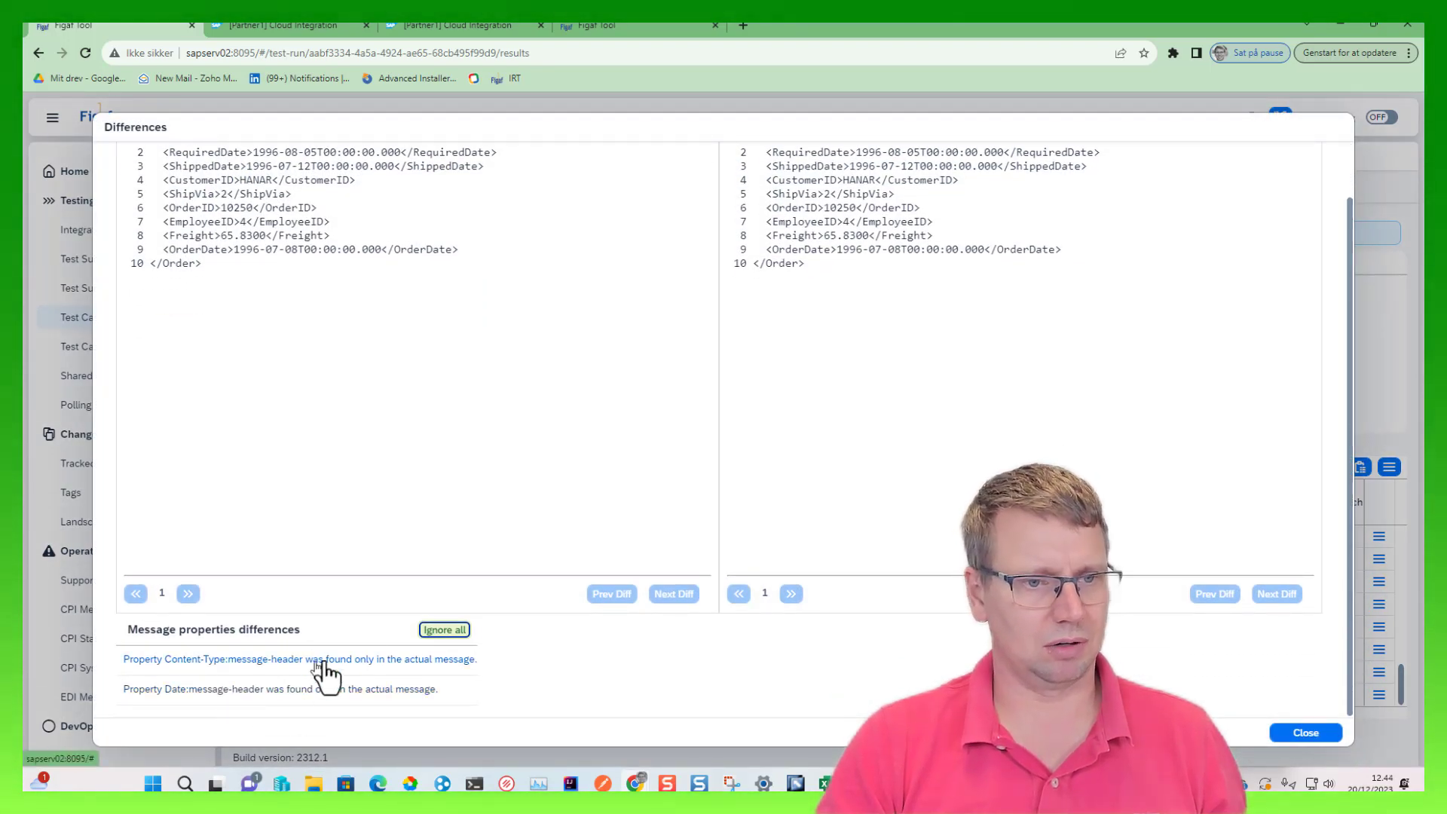
{"action": "left_click", "coordinate": [437, 637]}
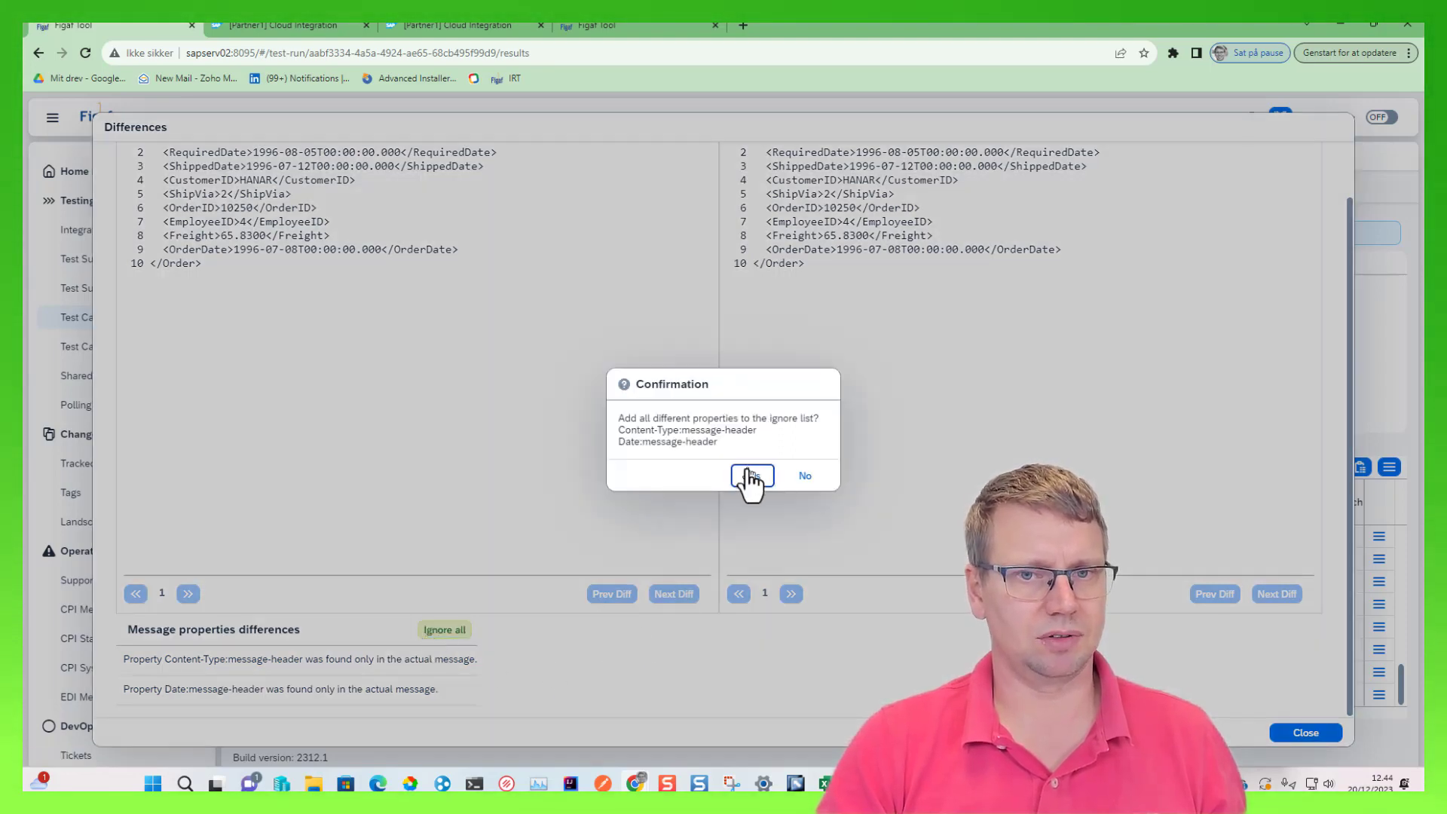
{"action": "left_click", "coordinate": [752, 476]}
{"action": "left_click", "coordinate": [803, 463]}
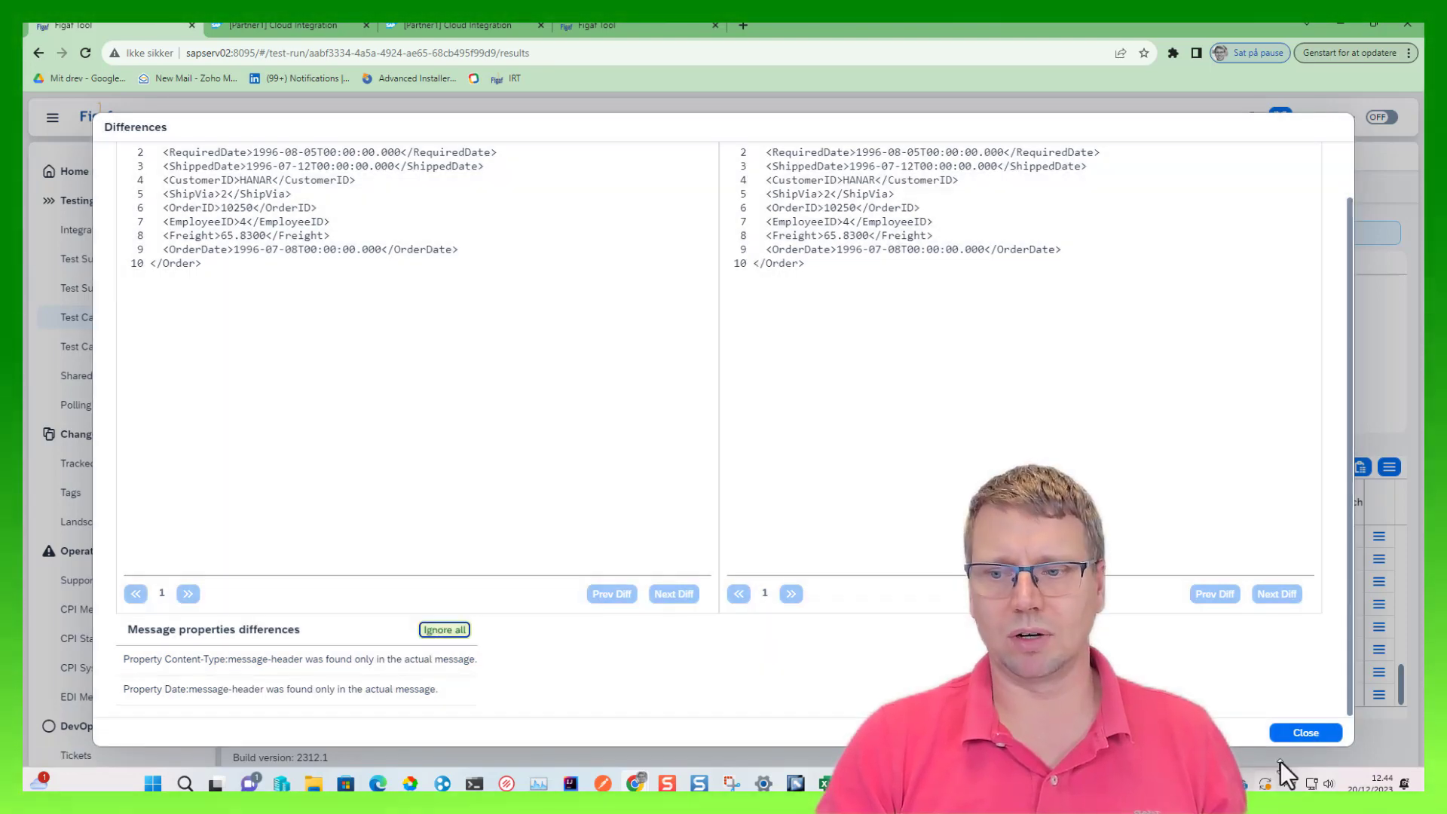
- Compare the test run's results again, skipping only the successful ones, and refresh the results table
{"action": "left_click", "coordinate": [1303, 733]}
{"action": "left_click", "coordinate": [1332, 469]}
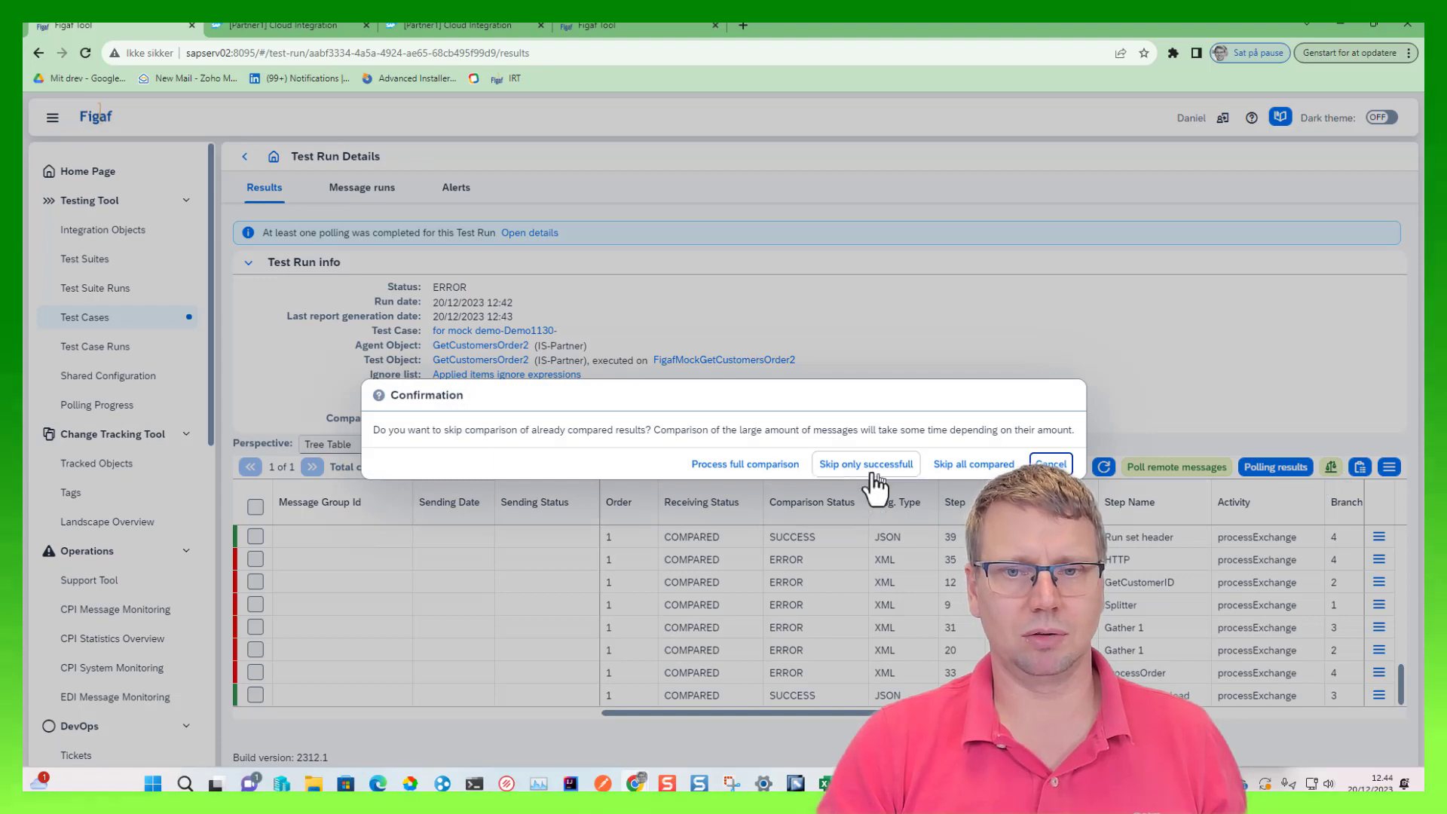
{"action": "left_click", "coordinate": [871, 465]}
{"action": "left_click", "coordinate": [842, 465]}
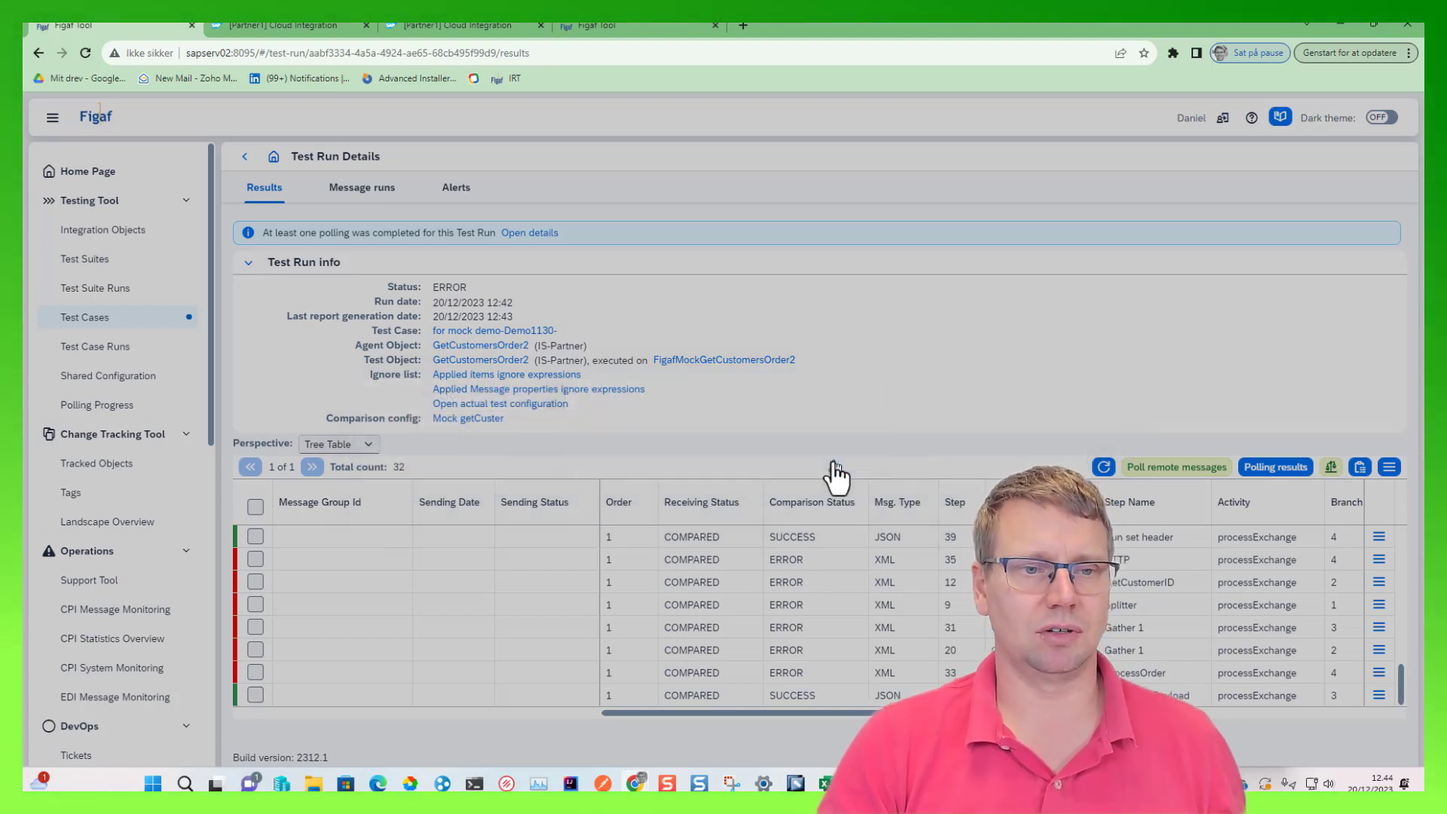
{"action": "left_click", "coordinate": [1105, 468]}
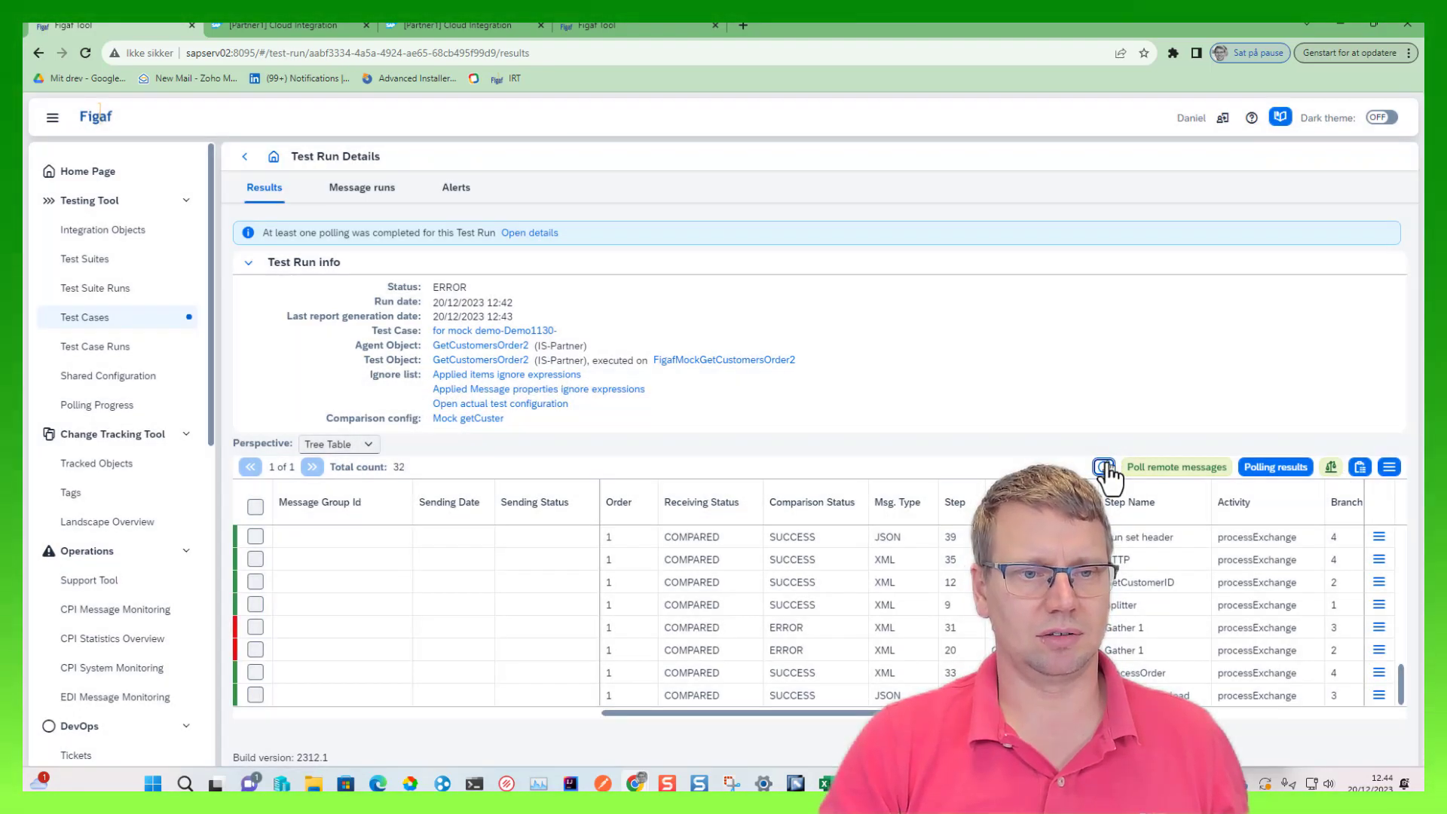
{"action": "left_click", "coordinate": [1106, 467]}
{"action": "left_click", "coordinate": [1105, 467]}
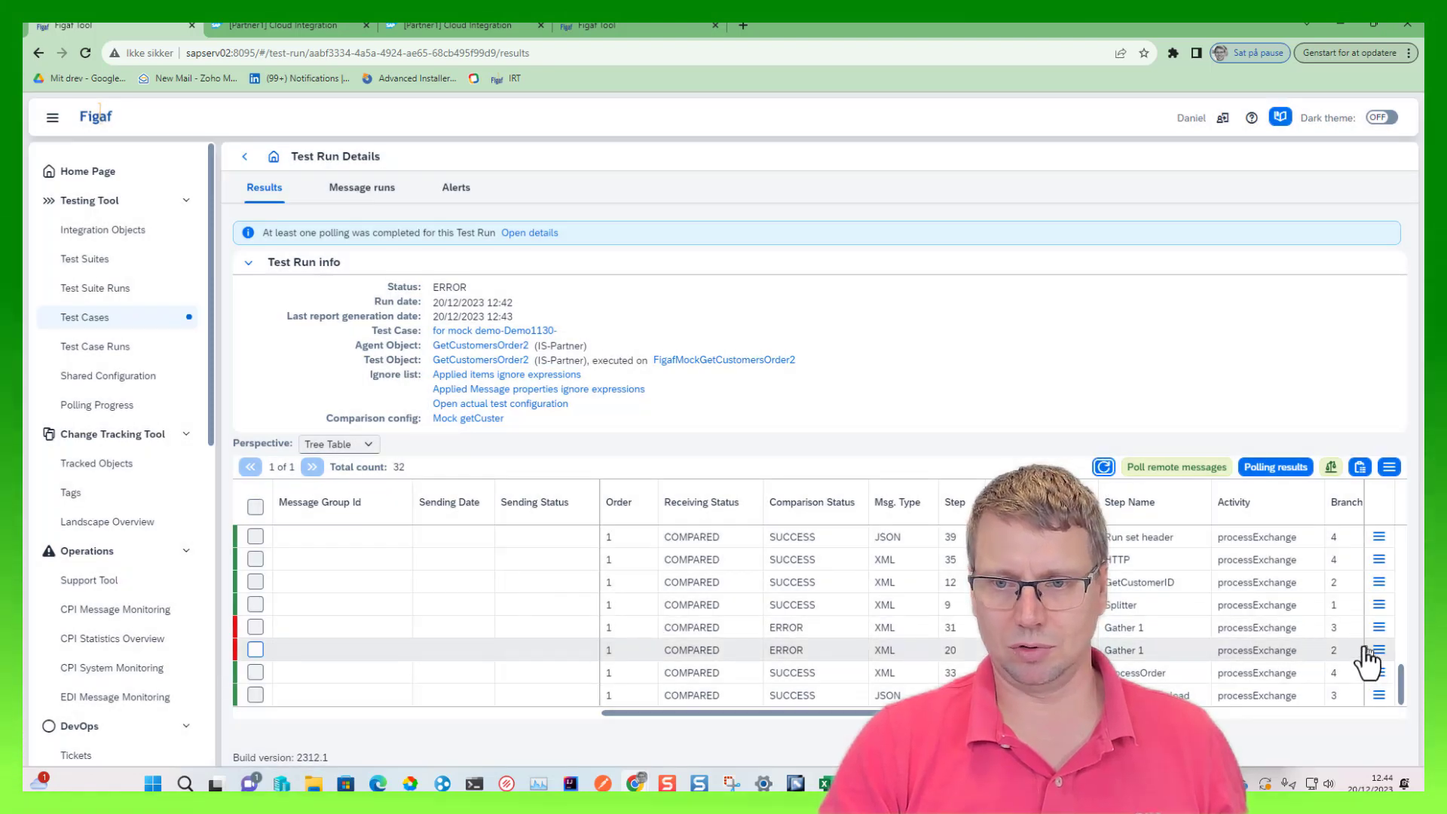
- Examine the payload differences between expected and actual result for the branch 2 Gather 1 step
{"action": "left_click", "coordinate": [1379, 650]}
{"action": "left_click", "coordinate": [1282, 689]}
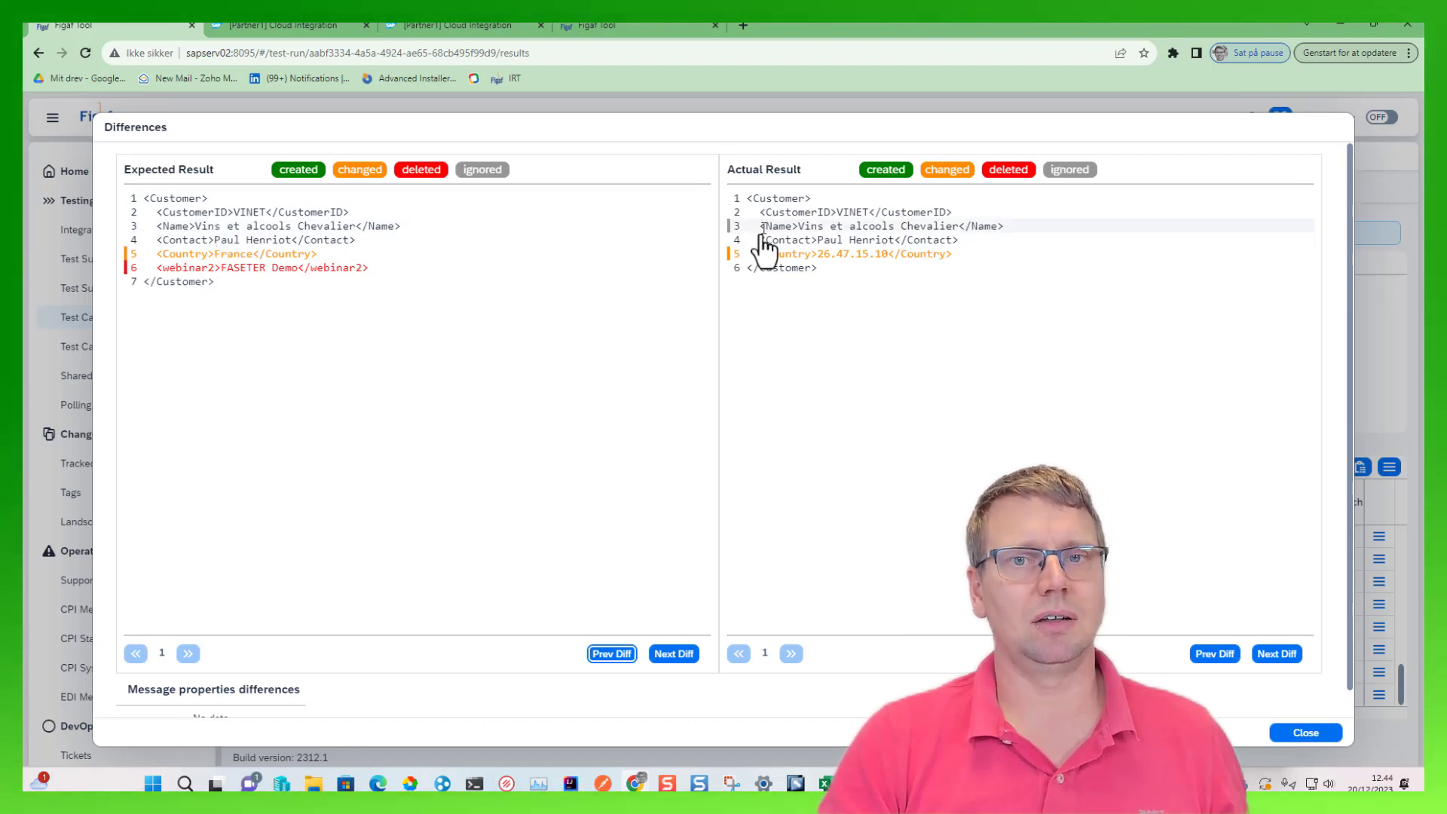
{"action": "left_click", "coordinate": [1302, 734]}
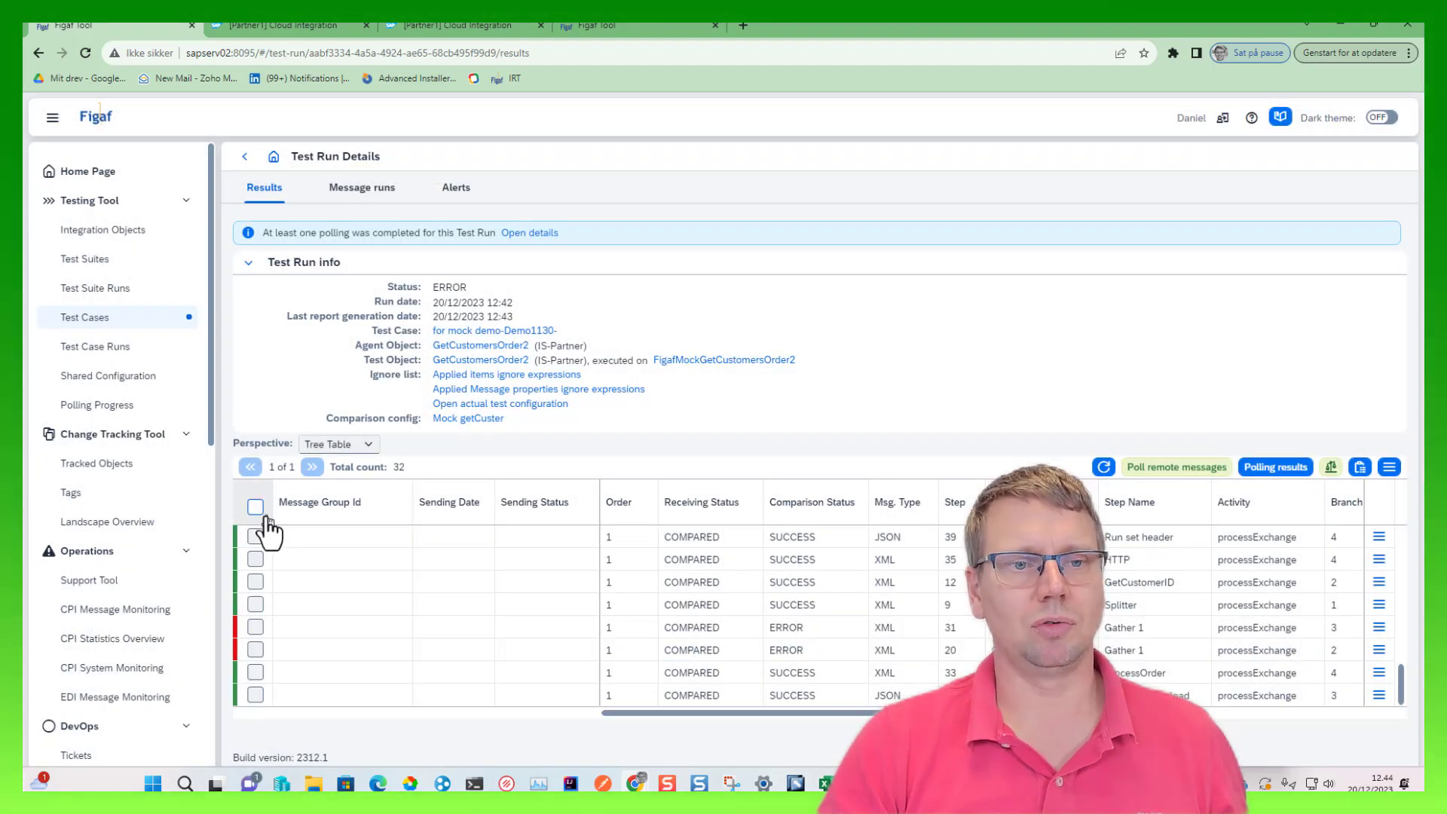
- Select all results and update the test case using the test run results, dropping all old messages
{"action": "left_click", "coordinate": [255, 507]}
{"action": "left_click", "coordinate": [1331, 469]}
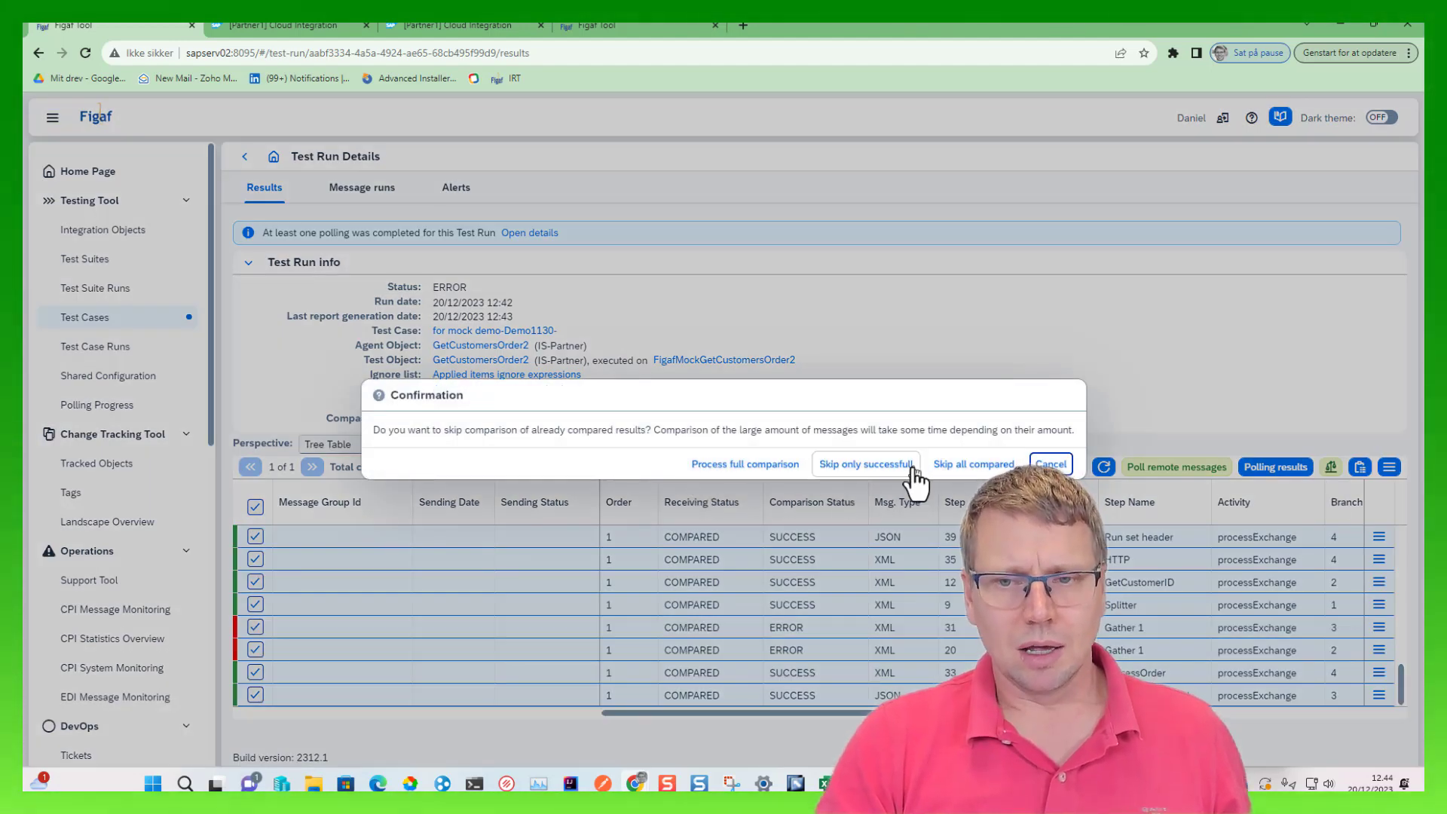
{"action": "left_click", "coordinate": [1053, 465]}
{"action": "left_click", "coordinate": [1390, 474]}
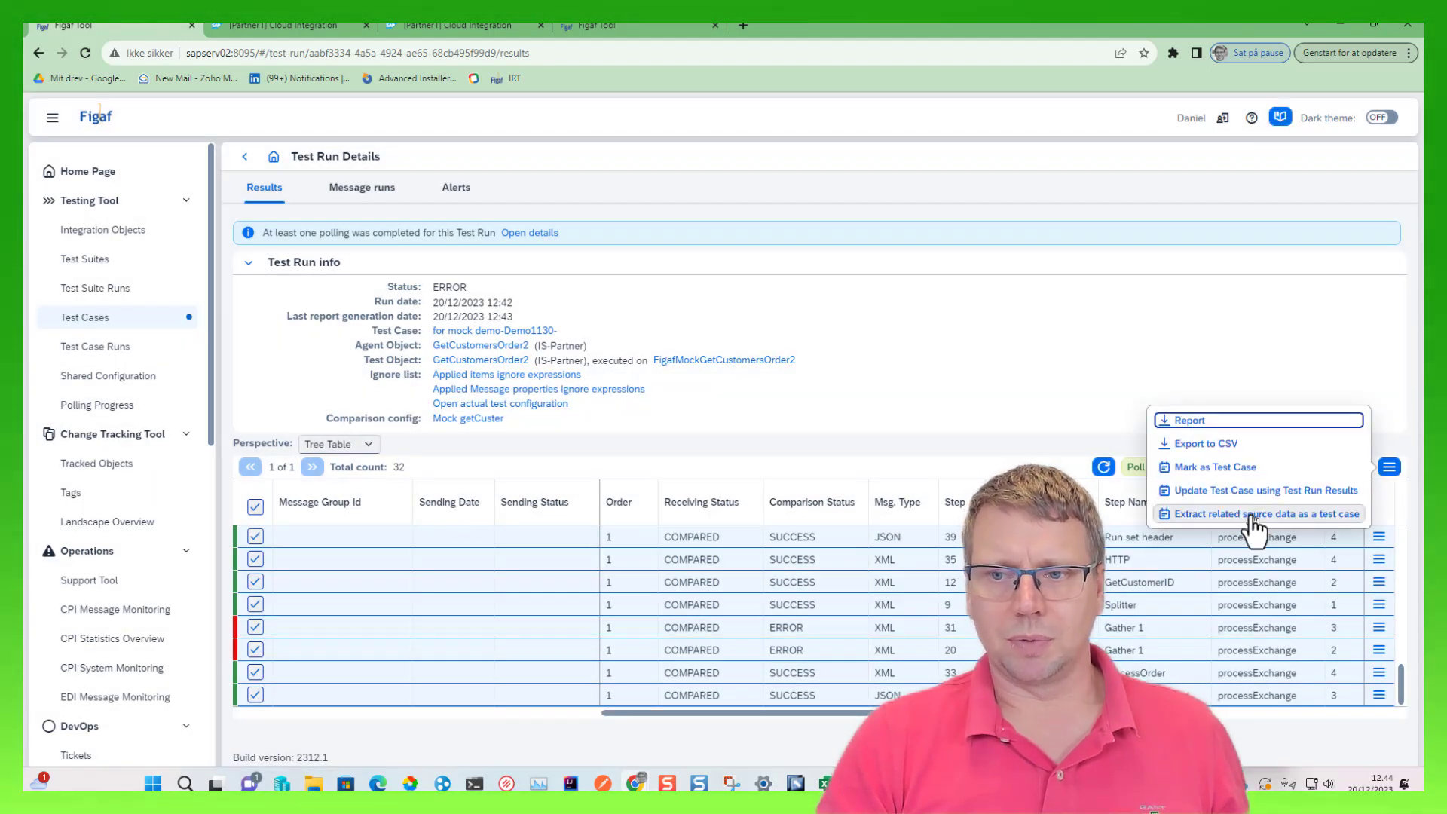
{"action": "left_click", "coordinate": [1255, 490]}
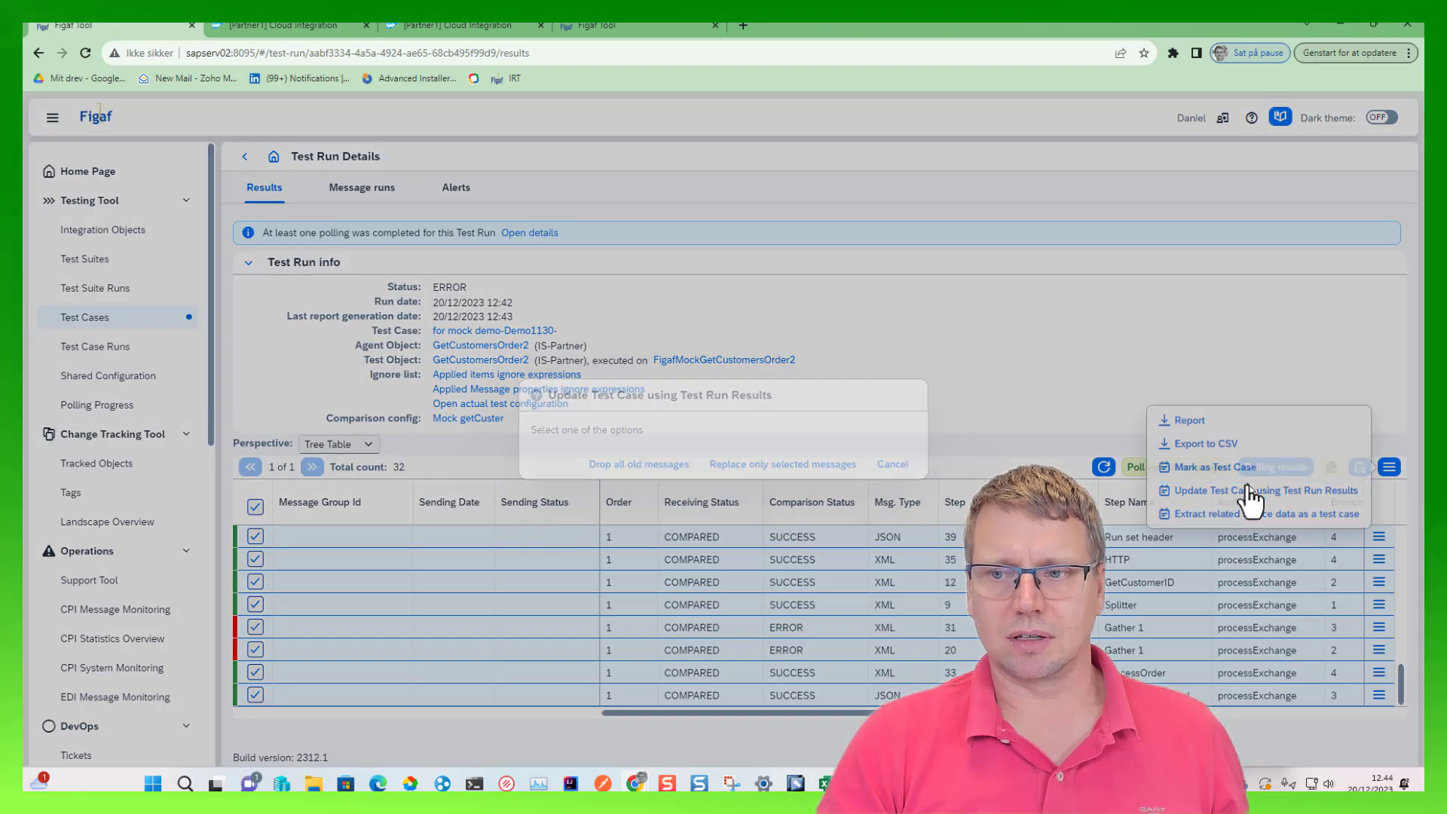
{"action": "left_click", "coordinate": [675, 466]}
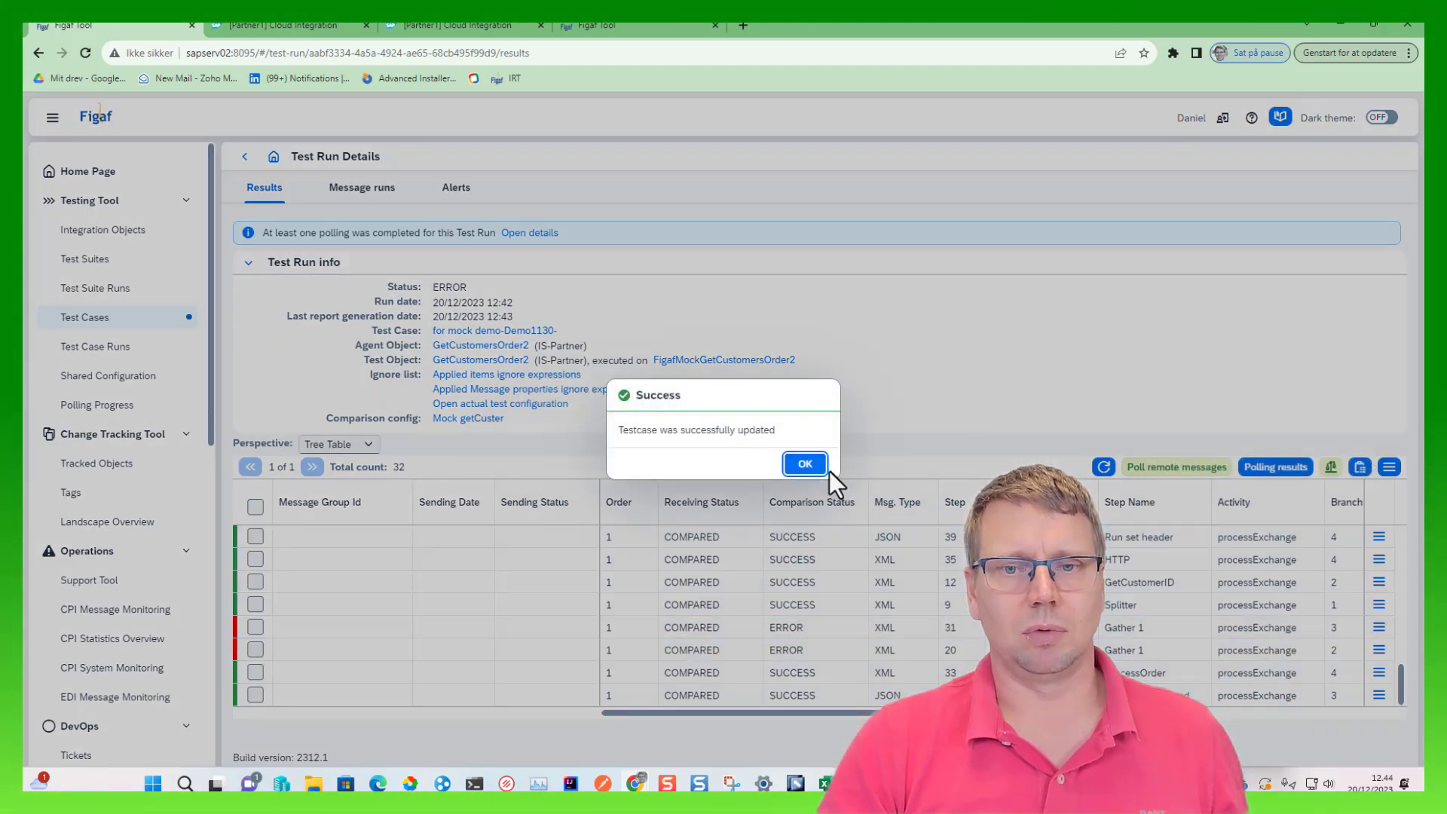
{"action": "left_click", "coordinate": [810, 466]}
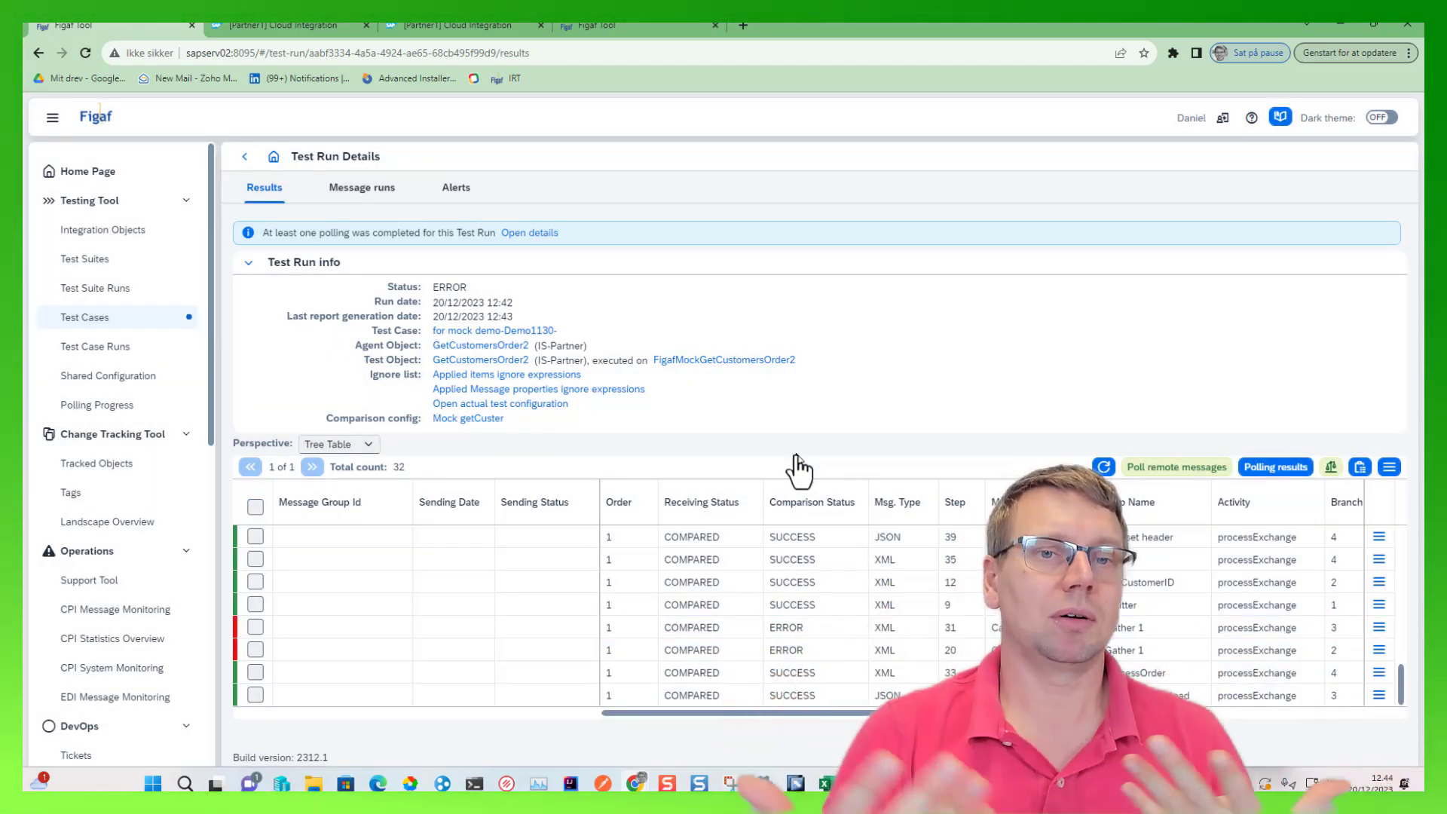
- Return to the test case's testing results, run the test case again and open the new run's results
{"action": "left_click", "coordinate": [244, 156]}
{"action": "left_click", "coordinate": [1135, 228]}
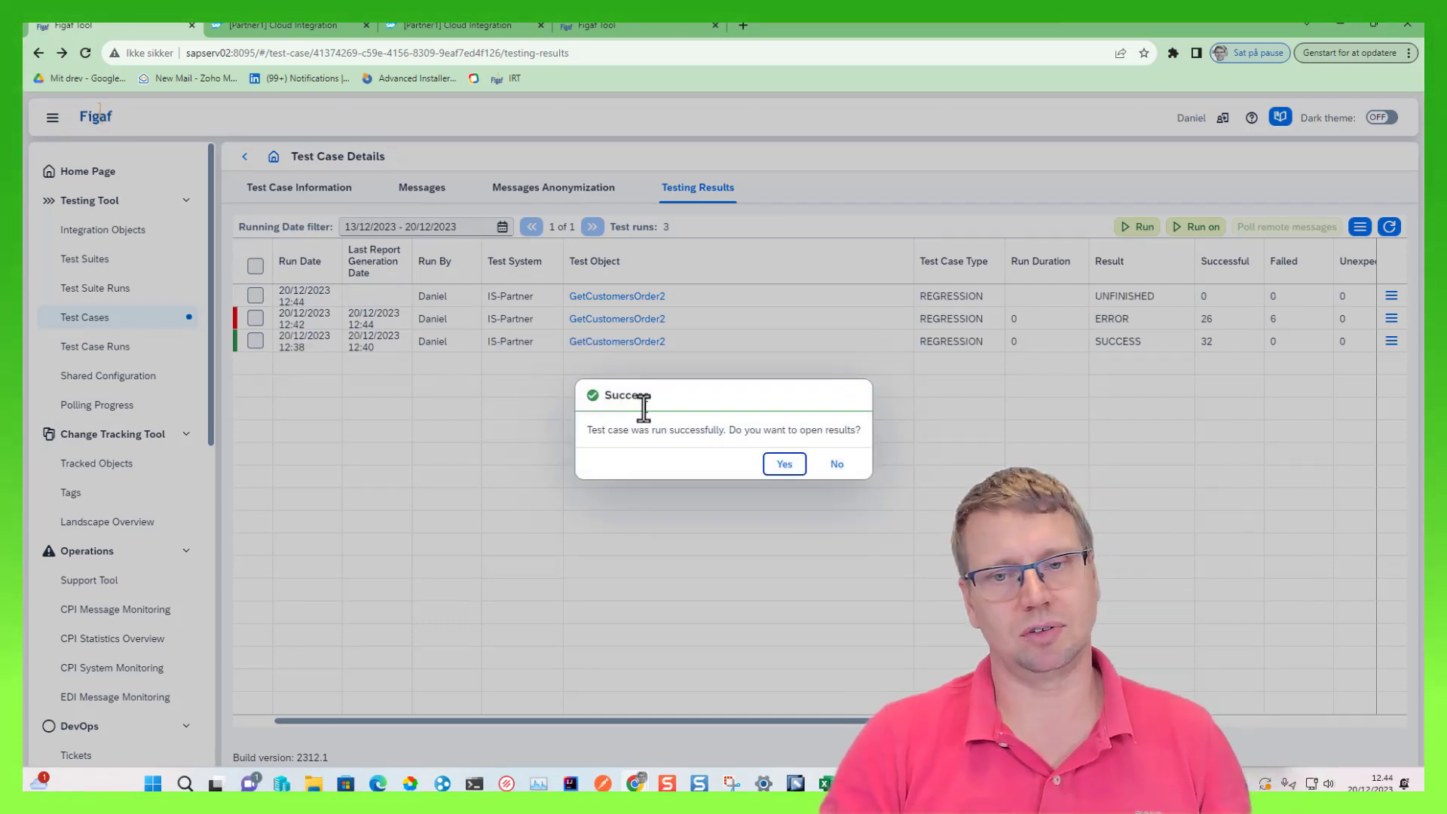
{"action": "left_click", "coordinate": [784, 464]}
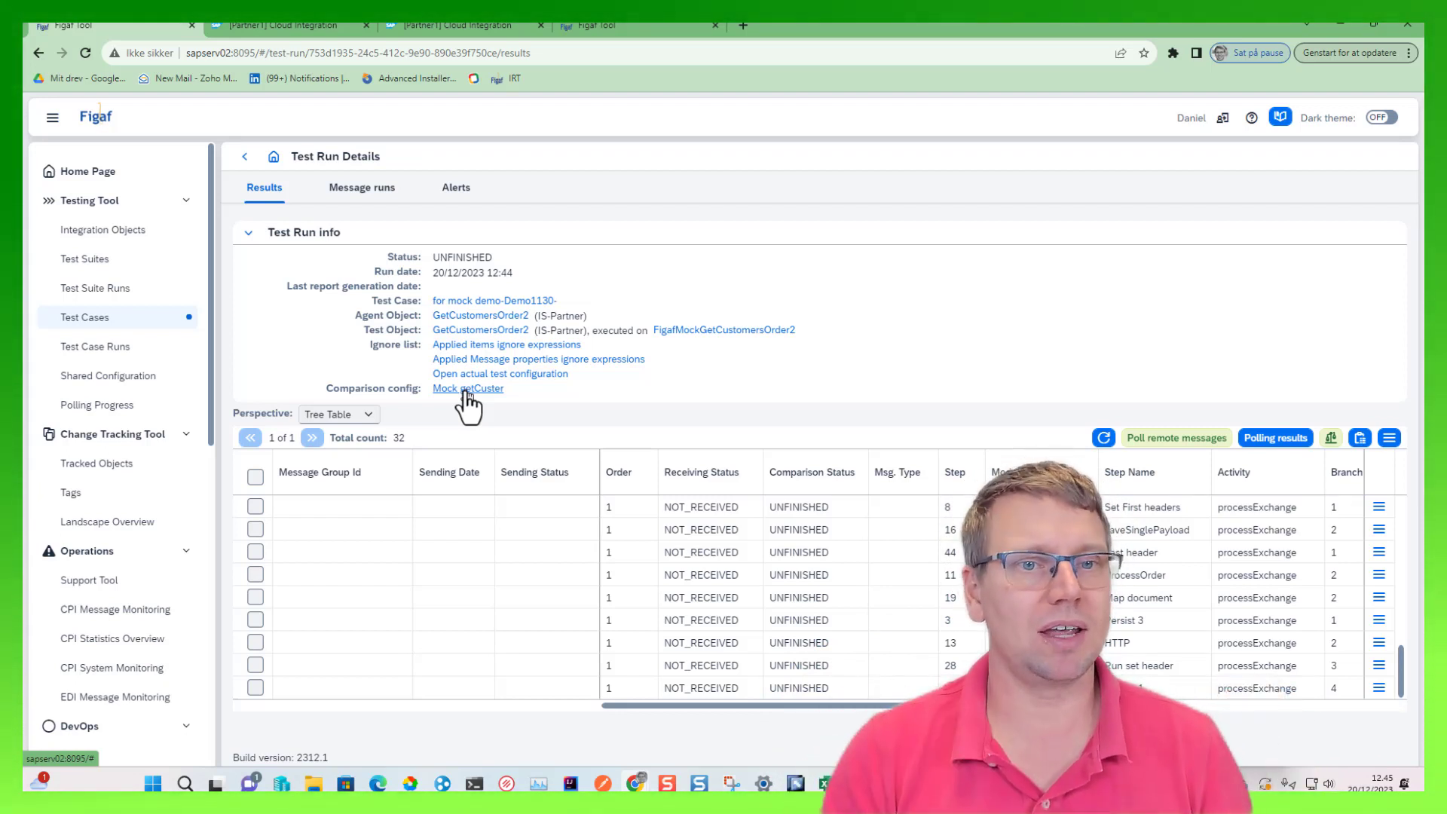
- Refresh the new test run's results and check the comparison status of its messages and the overall run status
{"action": "left_click", "coordinate": [1103, 439]}
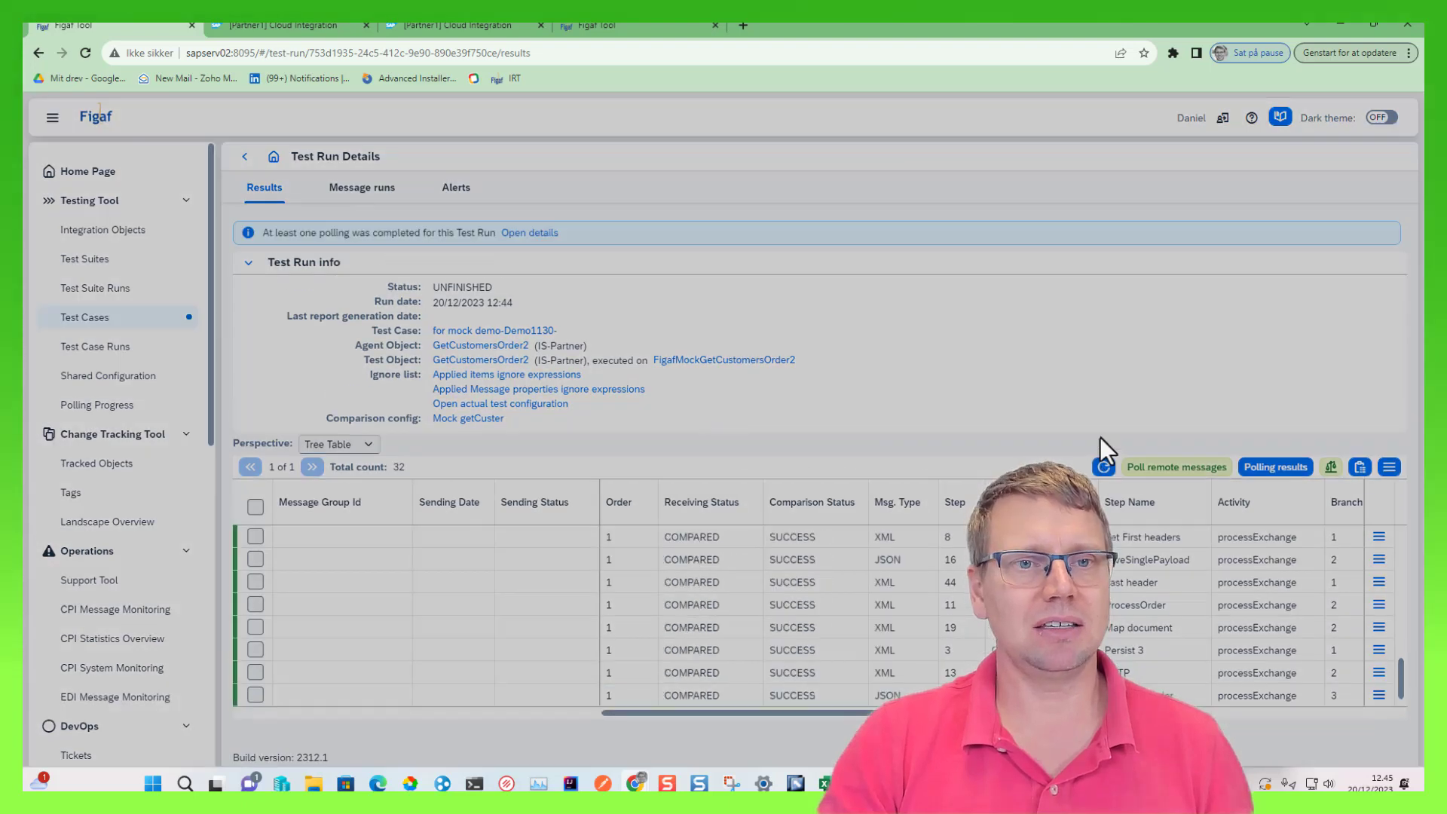
{"action": "scroll", "coordinate": [830, 588], "scroll_direction": "up", "scroll_amount": 5}
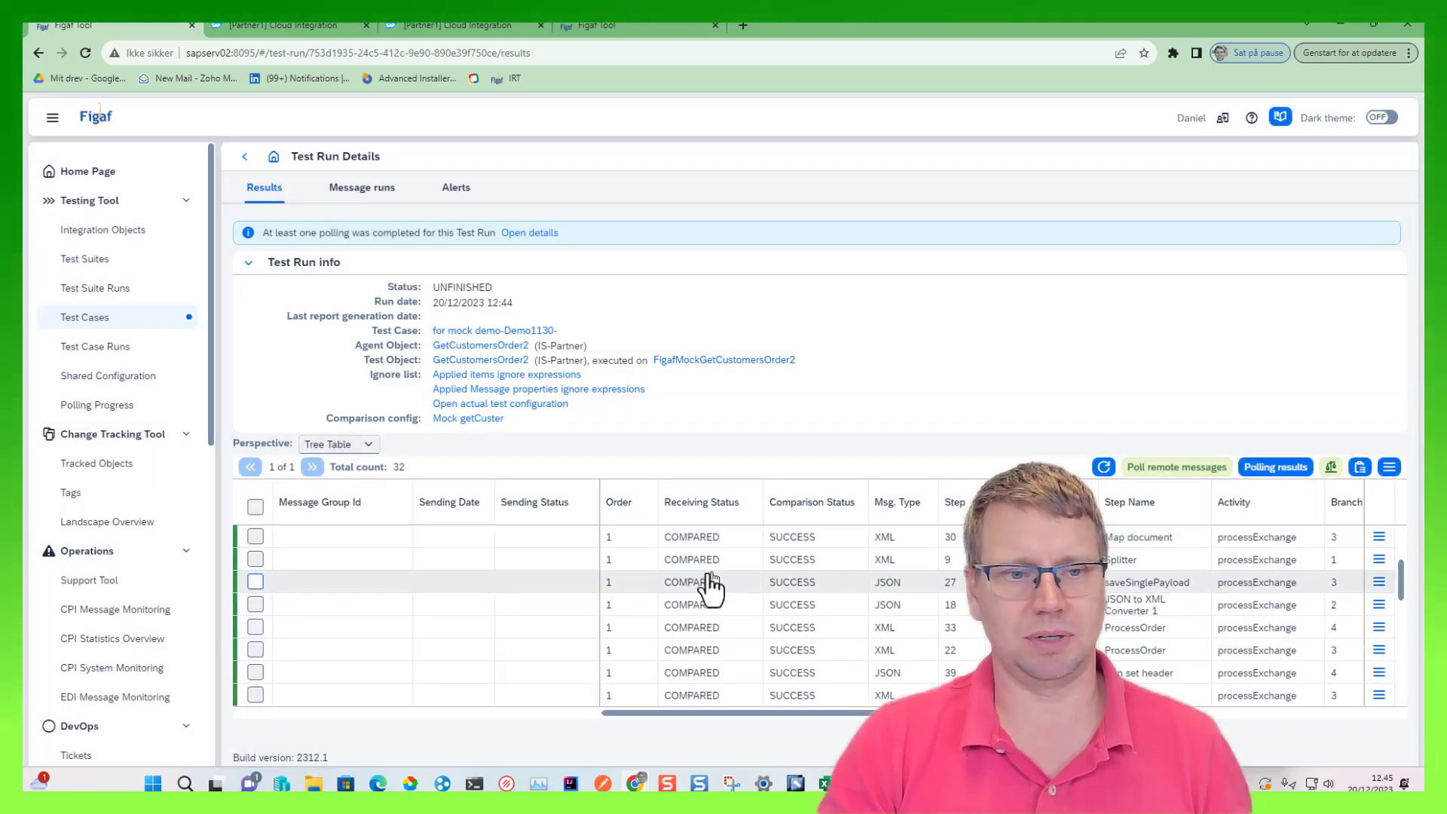
{"action": "left_click", "coordinate": [1104, 467]}
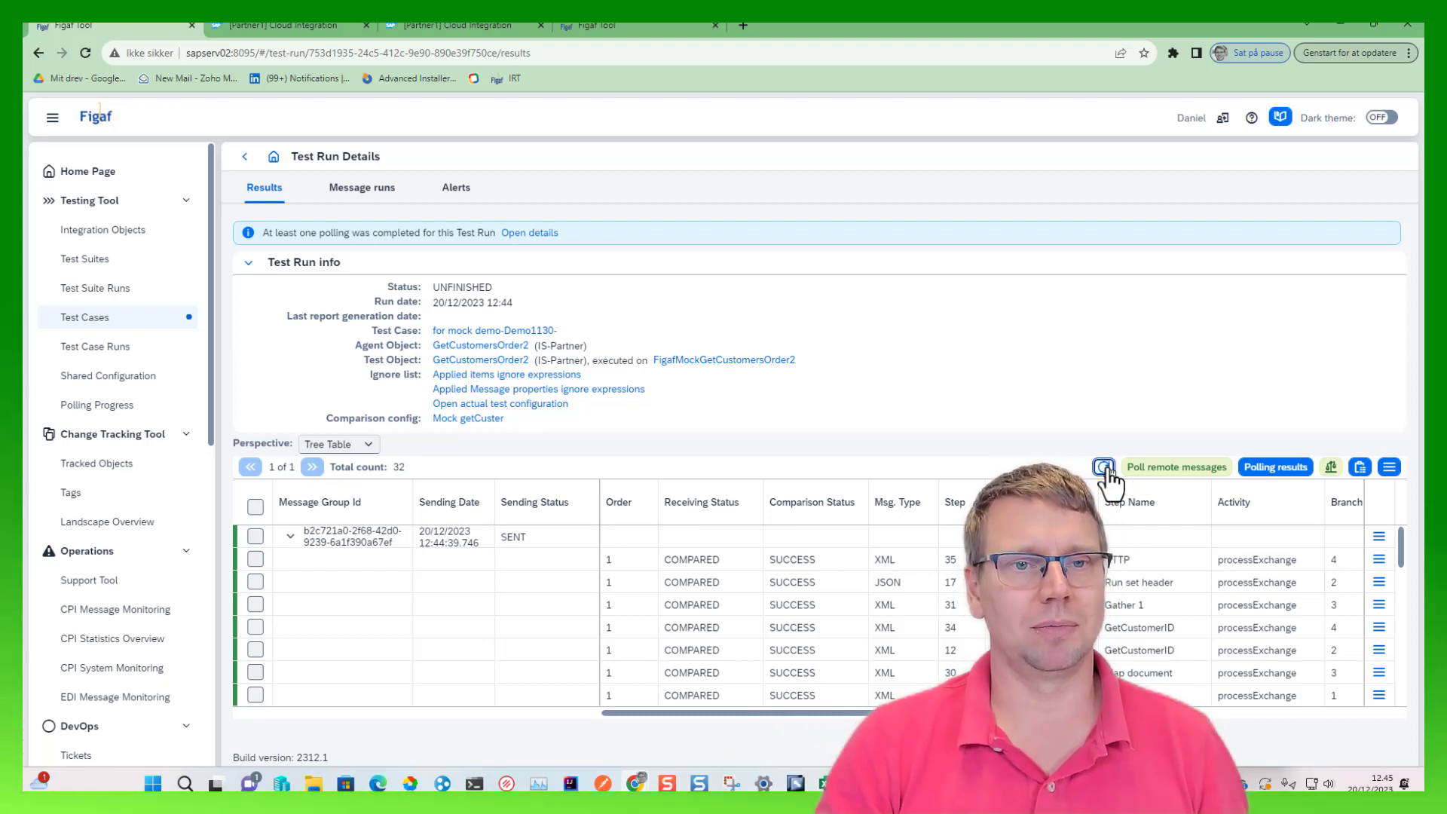
{"action": "left_click", "coordinate": [1104, 468]}
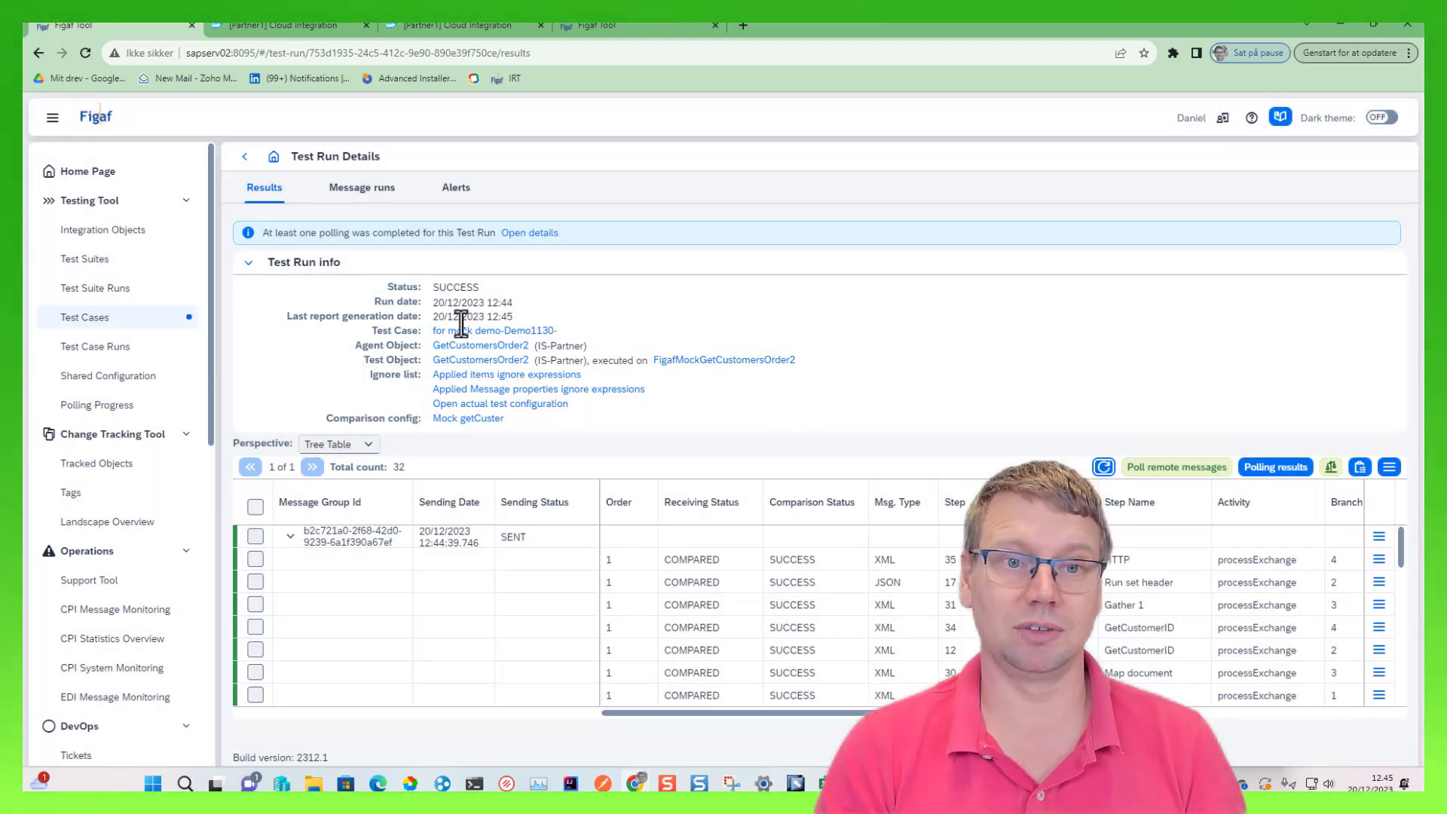